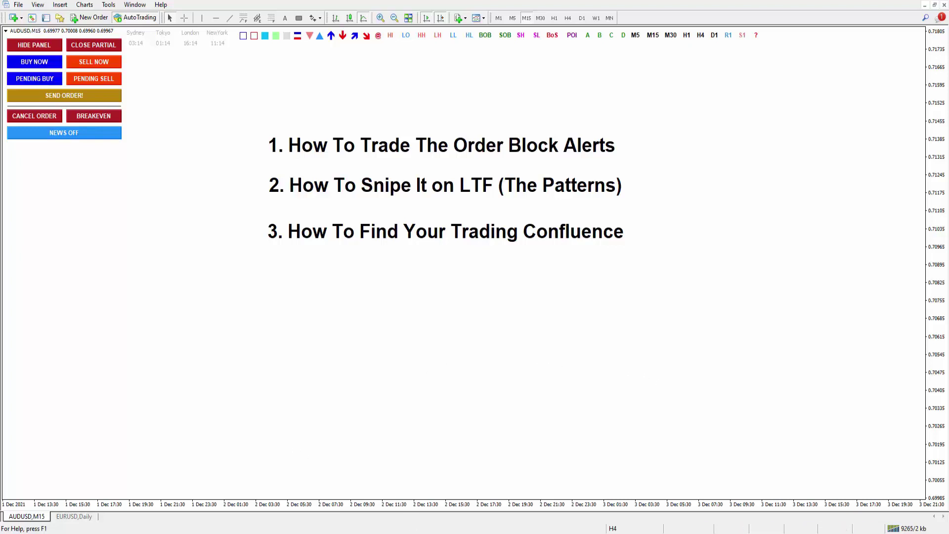
# Step: Switch to the browser and look over the StarseedFX YouTube channel's order blocks trading strategy playlist
pyautogui.click(469, 501)
pyautogui.moveTo(341, 241); pyautogui.dragTo(267, 239)
pyautogui.click(178, 345)
pyautogui.scroll(-2, 168, 346)
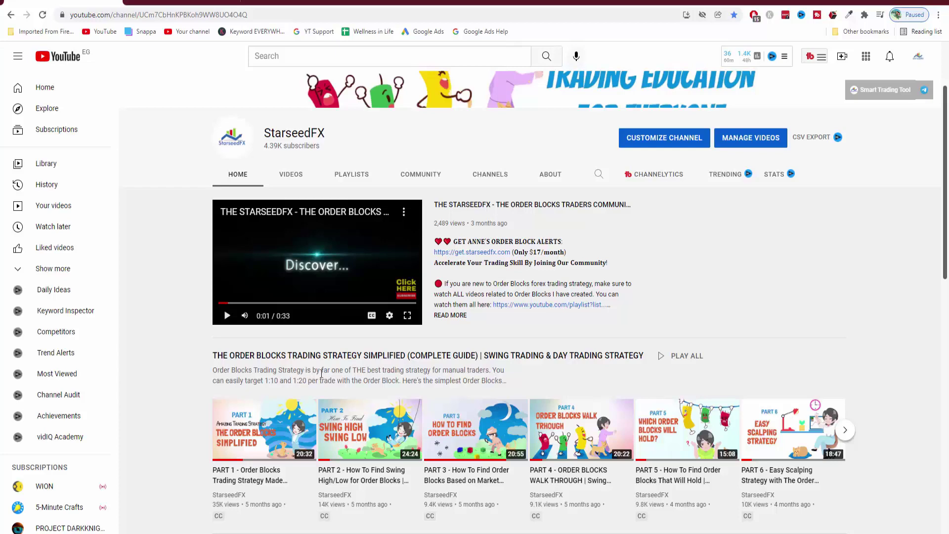
pyautogui.scroll(-1, 193, 321)
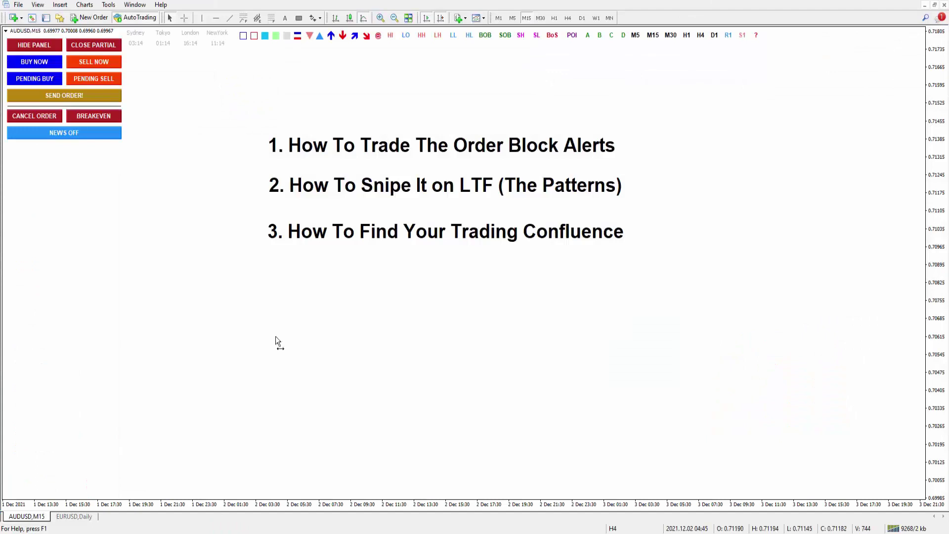
# Step: On the EURUSD Daily chart, label the August swing low and September swing high, and mark the break of structure with a labelled line
pyautogui.click(75, 516)
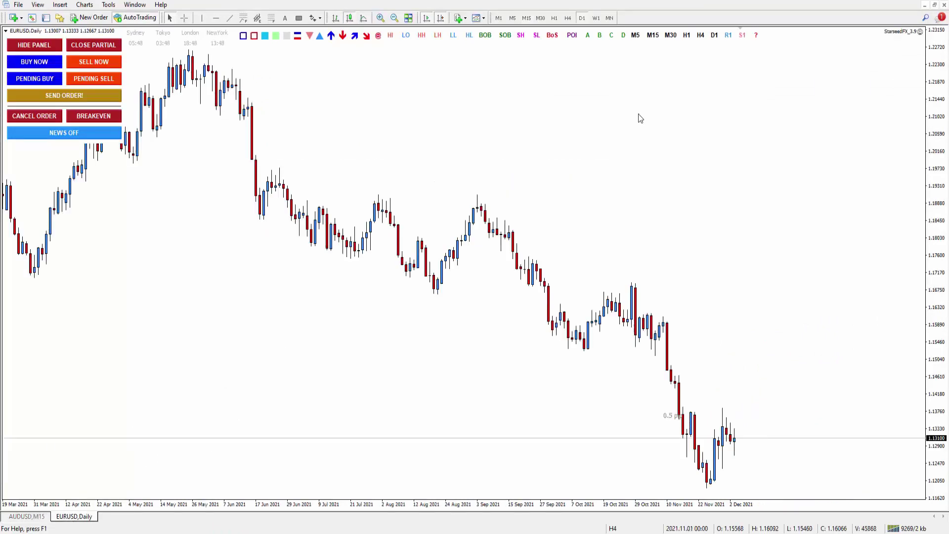
pyautogui.click(520, 35)
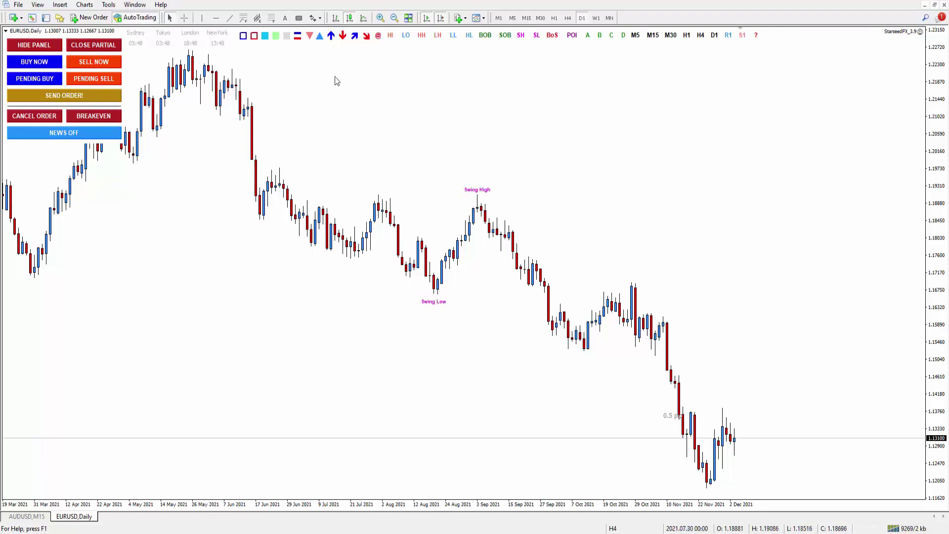
pyautogui.click(302, 40)
pyautogui.moveTo(714, 184); pyautogui.dragTo(477, 300)
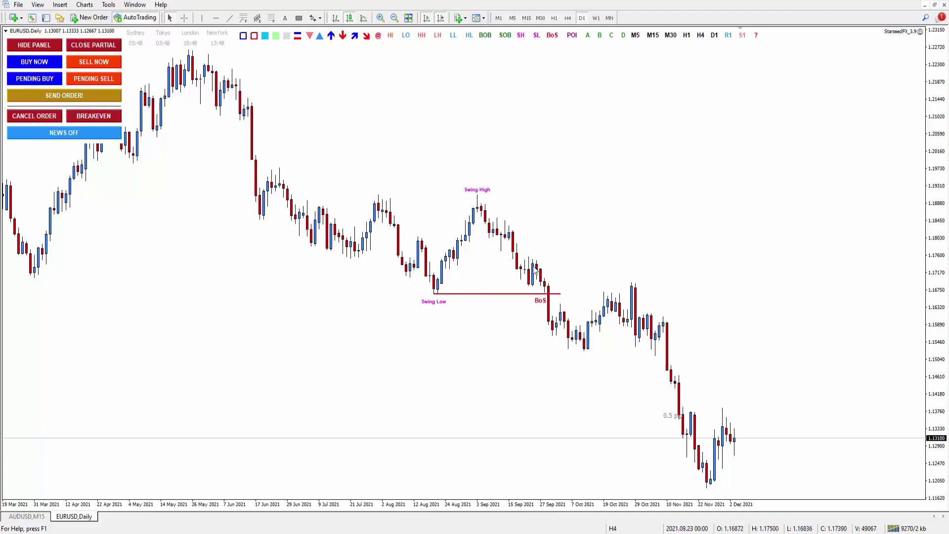
# Step: Cover the last bullish candles before the EURUSD break of structure with a green zone about 65 pips tall, extended to the latest candle
pyautogui.click(276, 35)
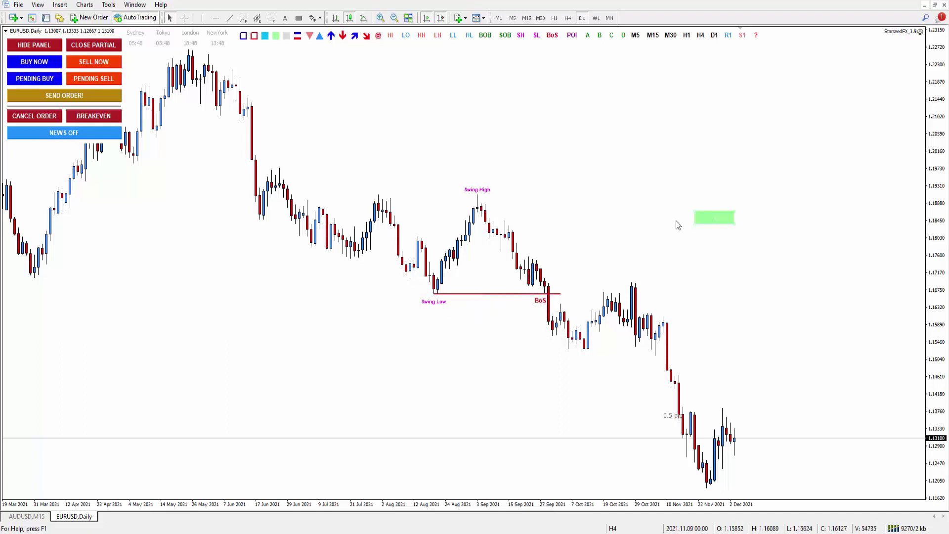
pyautogui.moveTo(697, 226); pyautogui.dragTo(536, 275)
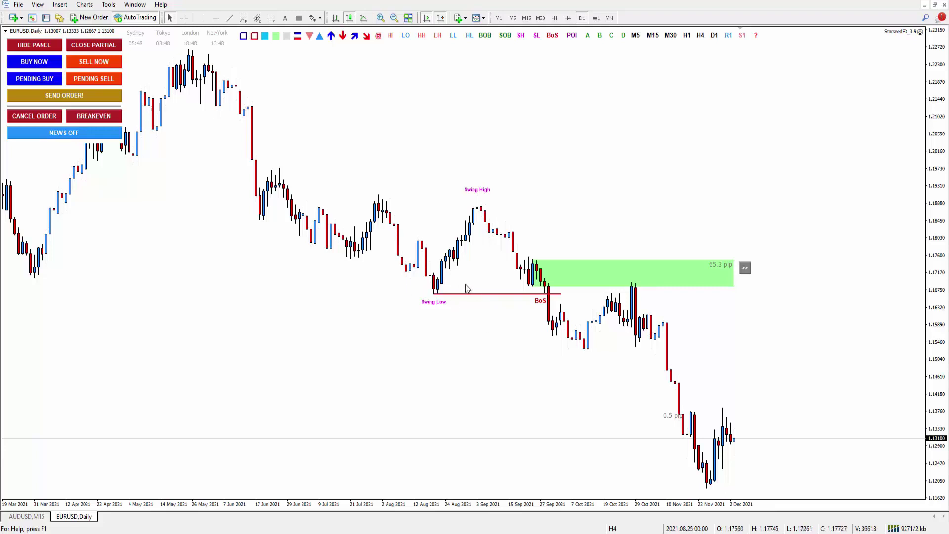
pyautogui.moveTo(582, 352)
# Step: Switch to the StarseedFX community in the browser and examine the enlarged CADJPY (H4) order block alert chart
pyautogui.click(39, 515)
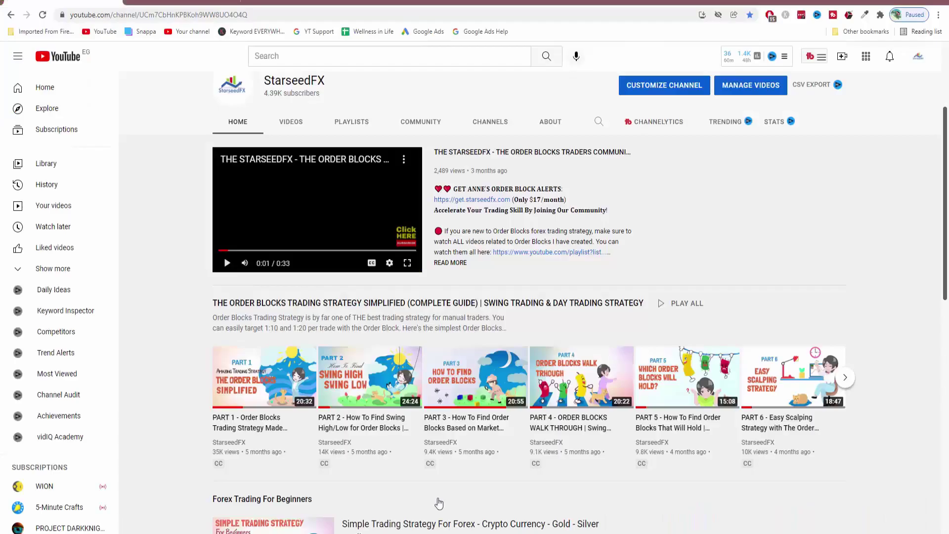
pyautogui.click(173, 2)
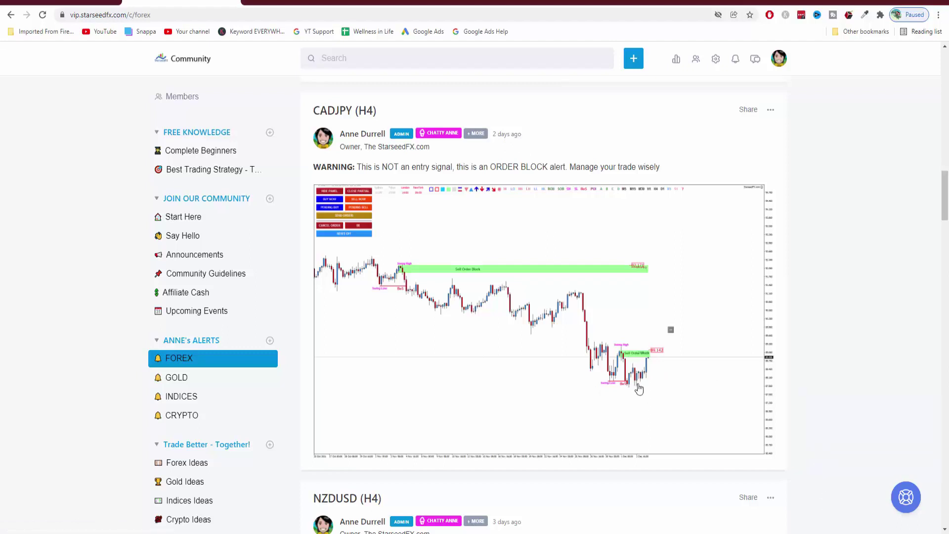
pyautogui.click(552, 349)
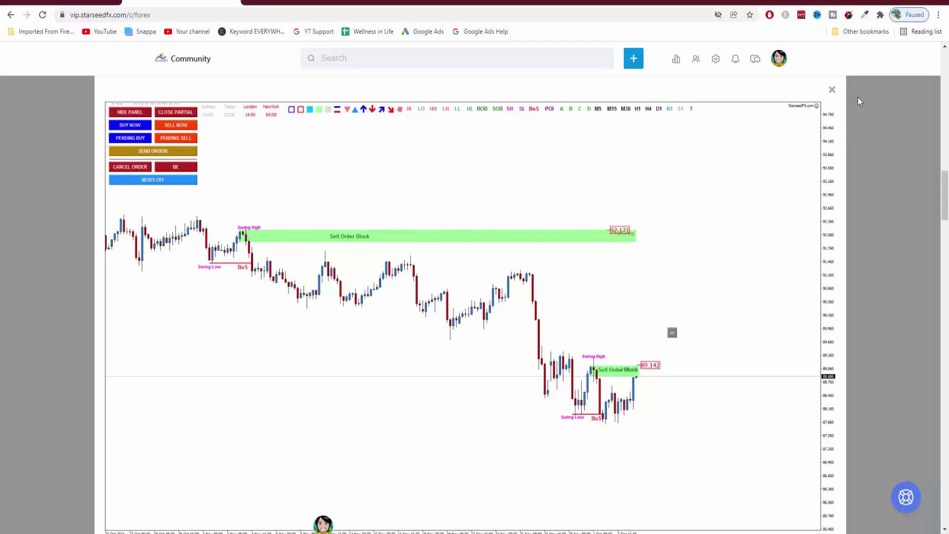
pyautogui.click(832, 90)
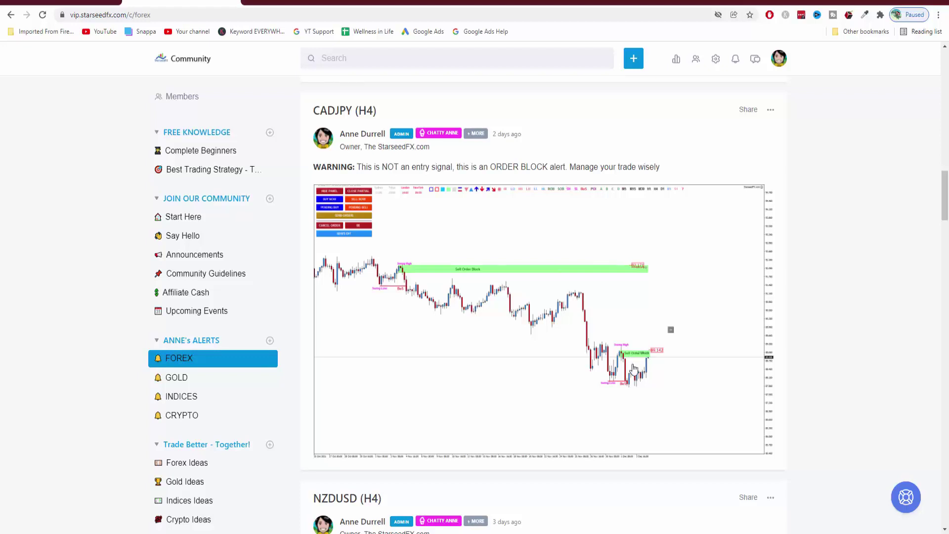
# Step: Return to MetaTrader, open a CADJPY H4 chart and hide the Market Watch list
pyautogui.click(483, 306)
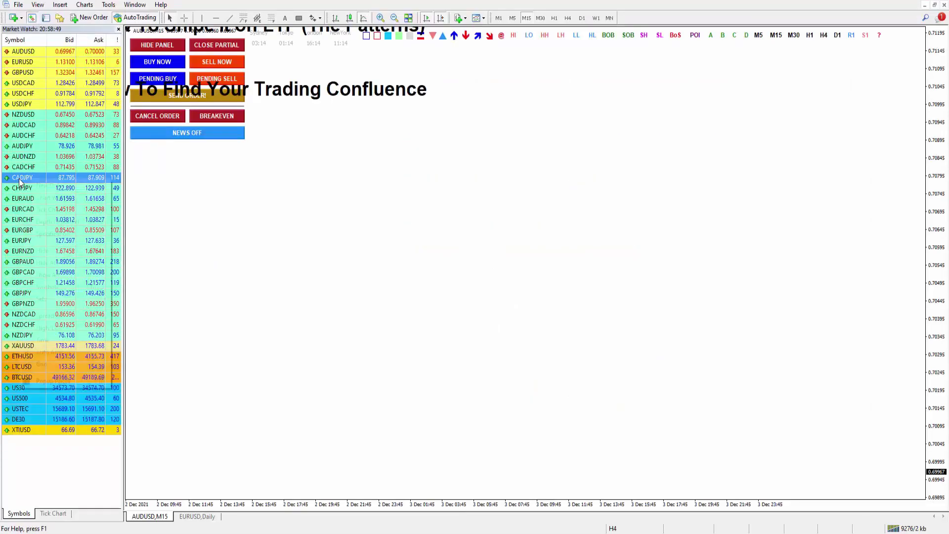
pyautogui.click(47, 195)
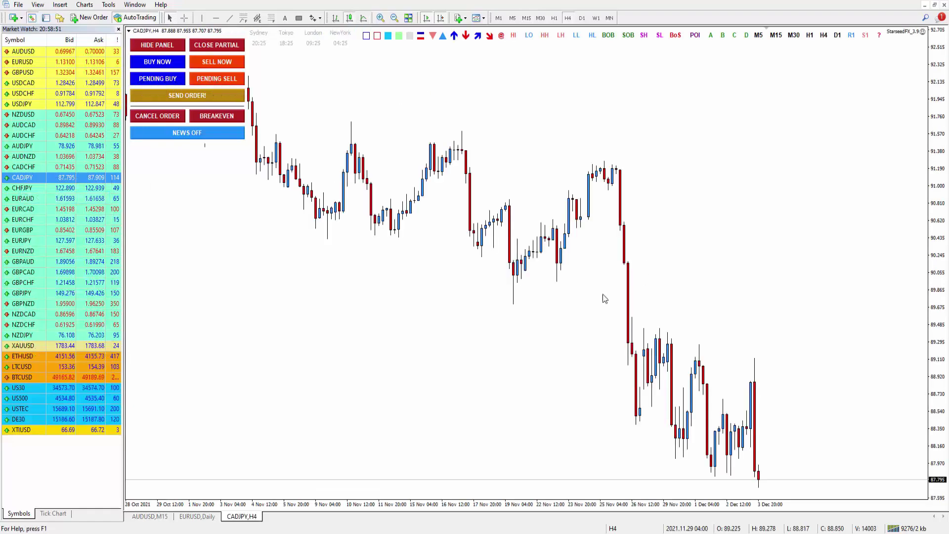
pyautogui.click(118, 29)
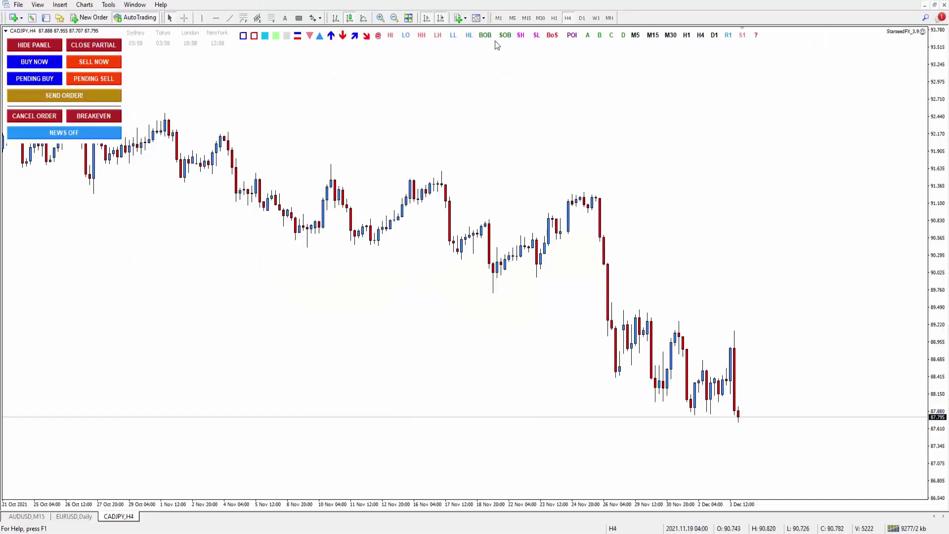
# Step: Label the latest CADJPY swing high and swing low, and mark the break below the low with a line labelled BoS
pyautogui.click(521, 35)
pyautogui.click(683, 318)
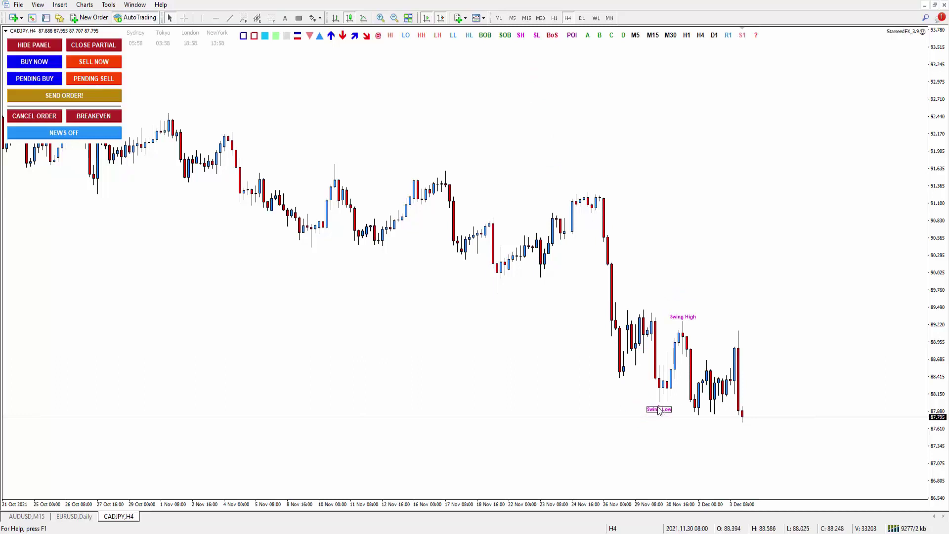
pyautogui.click(655, 410)
pyautogui.click(297, 35)
pyautogui.click(657, 404)
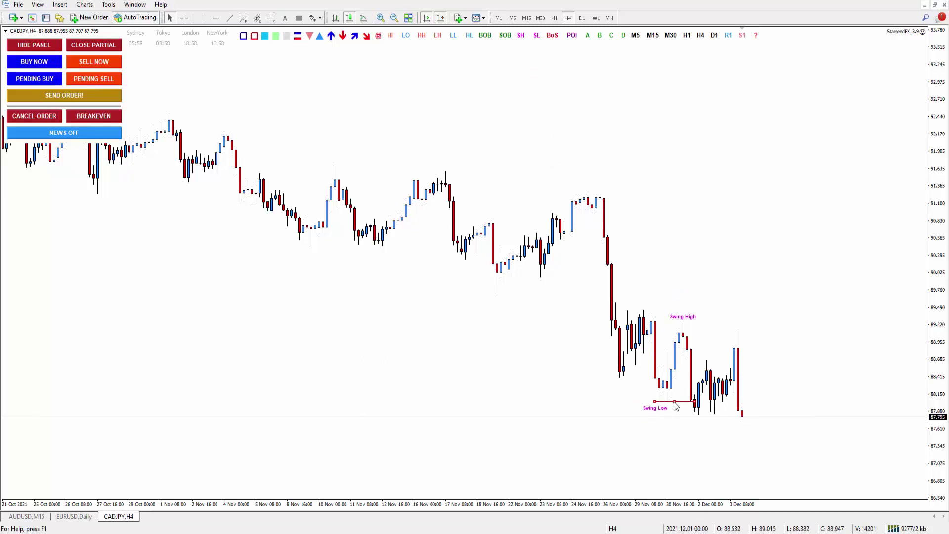
pyautogui.click(549, 35)
pyautogui.click(686, 409)
# Step: Cover the order block just below the CADJPY swing high with a green zone about 23 pips tall, reaching the latest candle
pyautogui.click(276, 36)
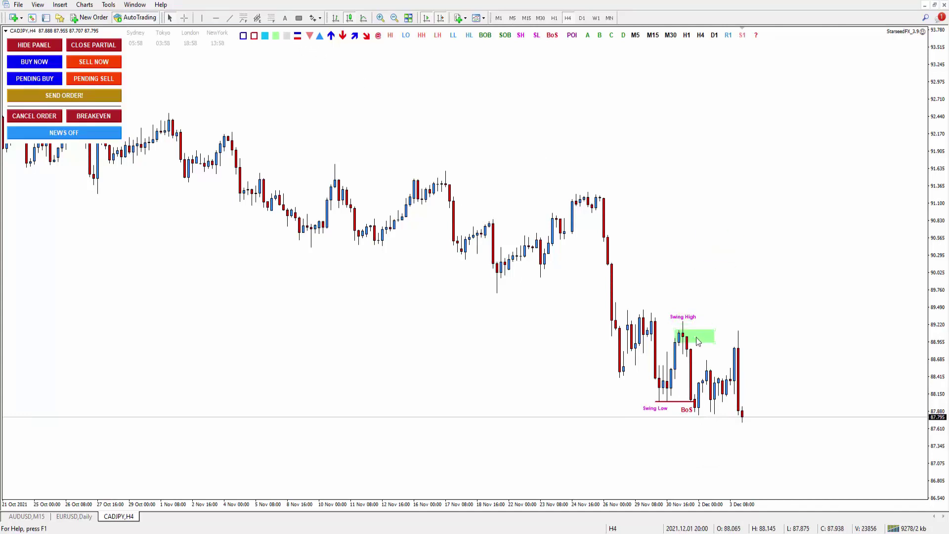
pyautogui.click(696, 338)
pyautogui.moveTo(719, 348); pyautogui.dragTo(743, 349)
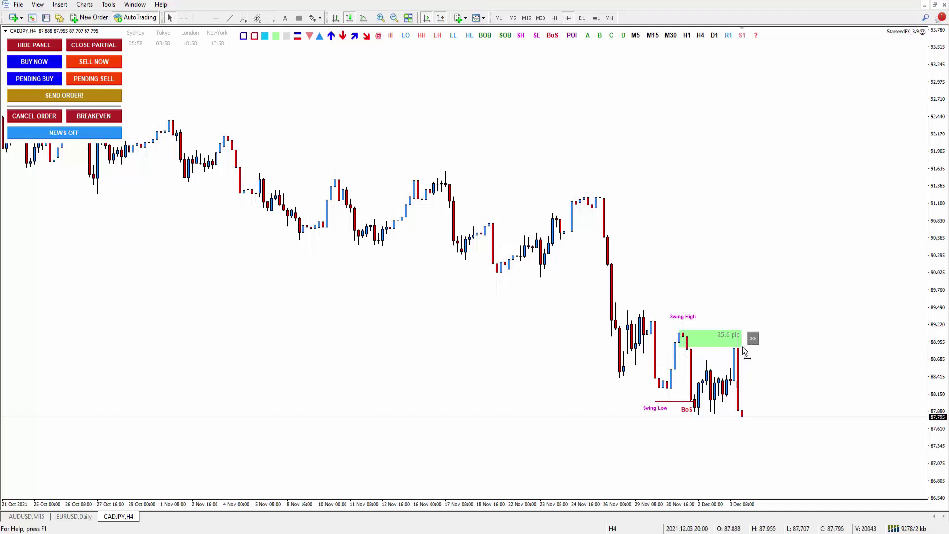
pyautogui.moveTo(743, 347); pyautogui.dragTo(740, 346)
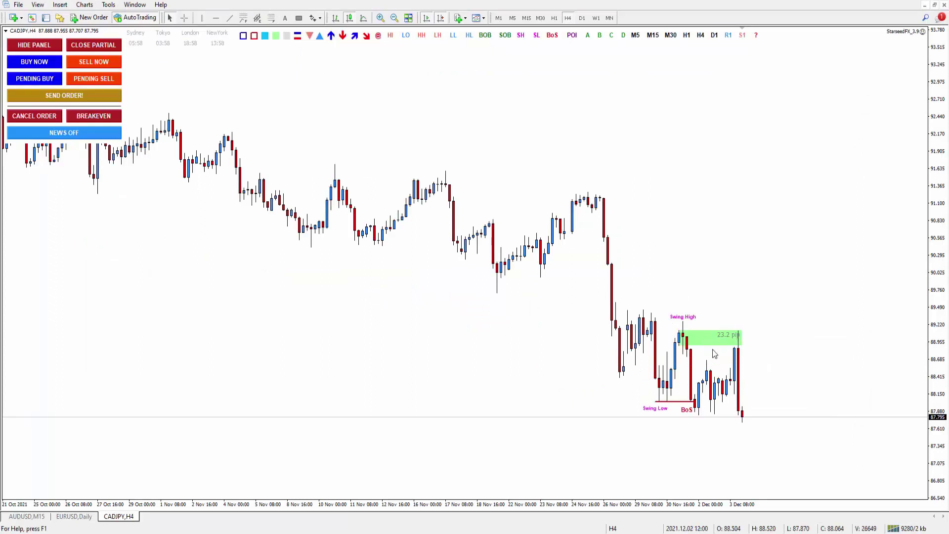
# Step: Draw a black line under the early December lows and label the green zone Sell Order Block
pyautogui.scroll(-1, 319, 180)
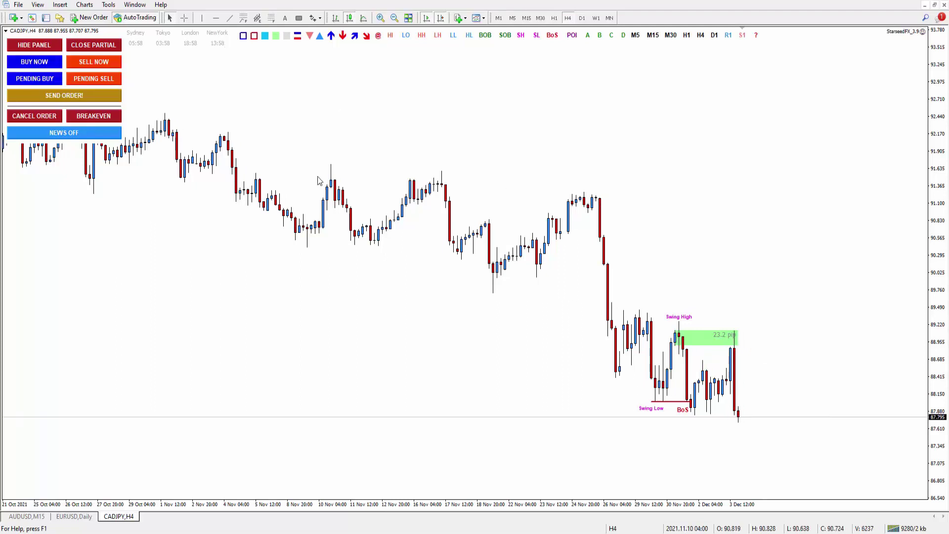
pyautogui.click(242, 17)
pyautogui.moveTo(694, 414); pyautogui.dragTo(730, 414)
pyautogui.click(505, 35)
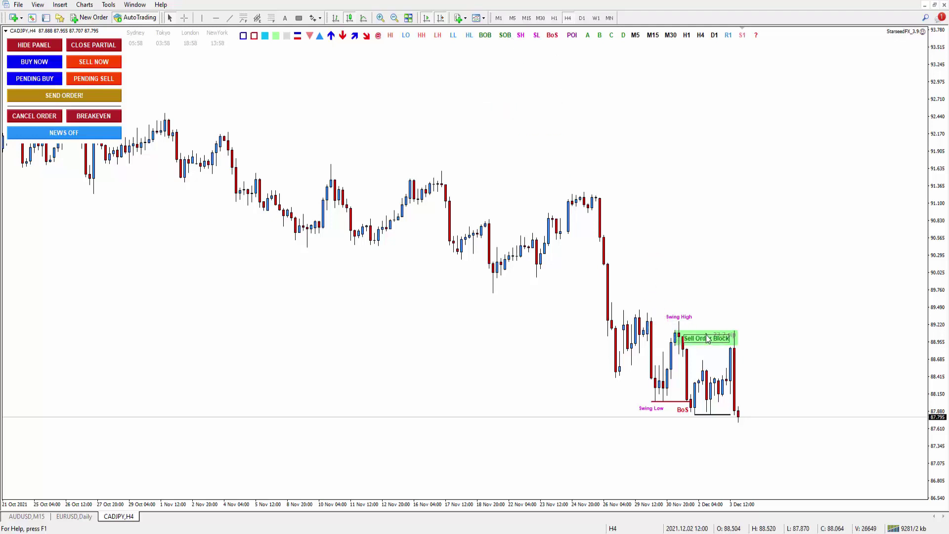
pyautogui.click(706, 335)
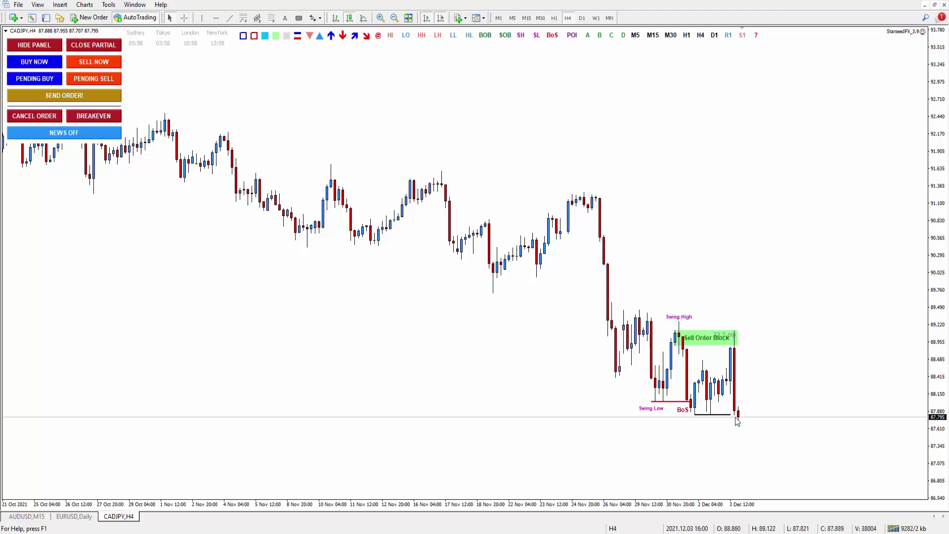
# Step: Project risk-to-reward levels from the sell order block, with the stop loss at 89.129 and the entry at 88.910
pyautogui.click(380, 18)
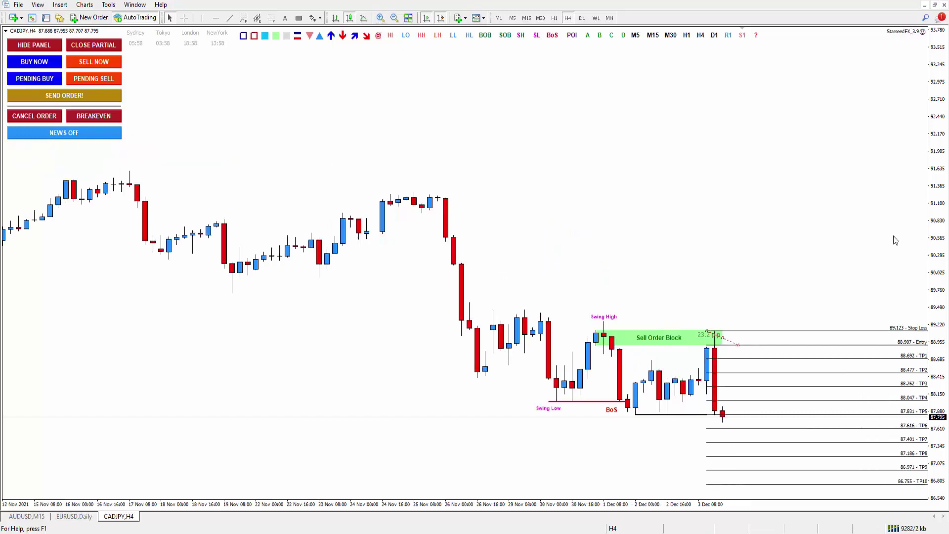
pyautogui.moveTo(707, 328)
pyautogui.mouseDown()
pyautogui.moveTo(699, 325)
pyautogui.moveTo(719, 340)
pyautogui.moveTo(707, 335)
pyautogui.moveTo(746, 339)
pyautogui.moveTo(710, 338)
pyautogui.mouseUp()
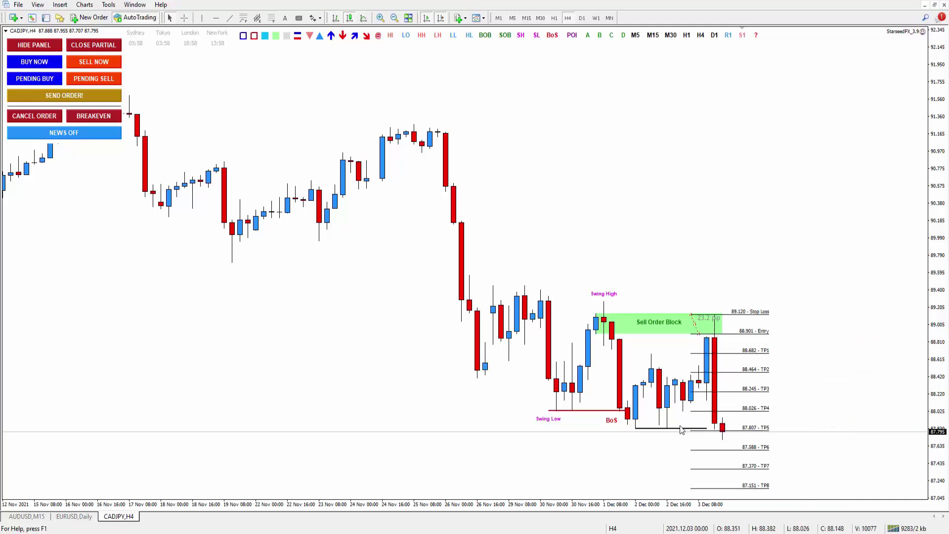
pyautogui.moveTo(749, 433)
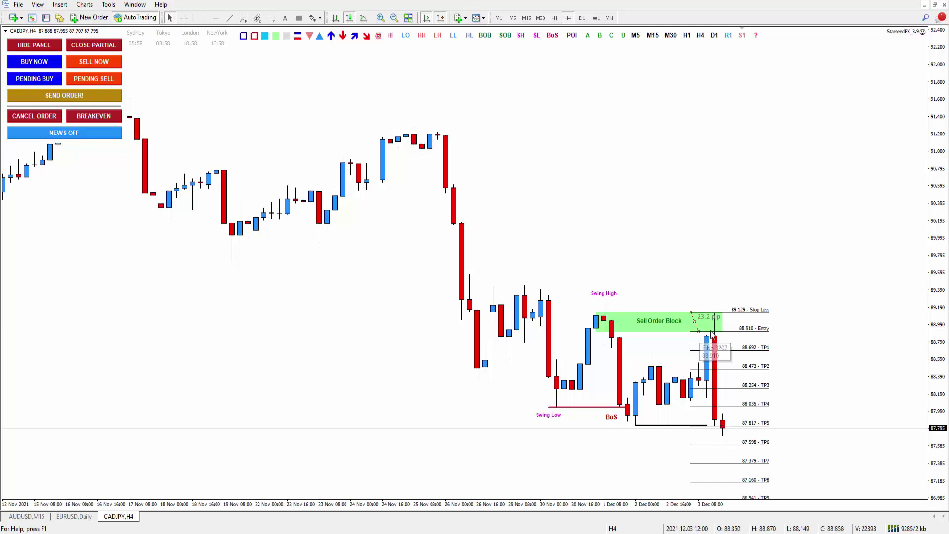
pyautogui.moveTo(707, 339)
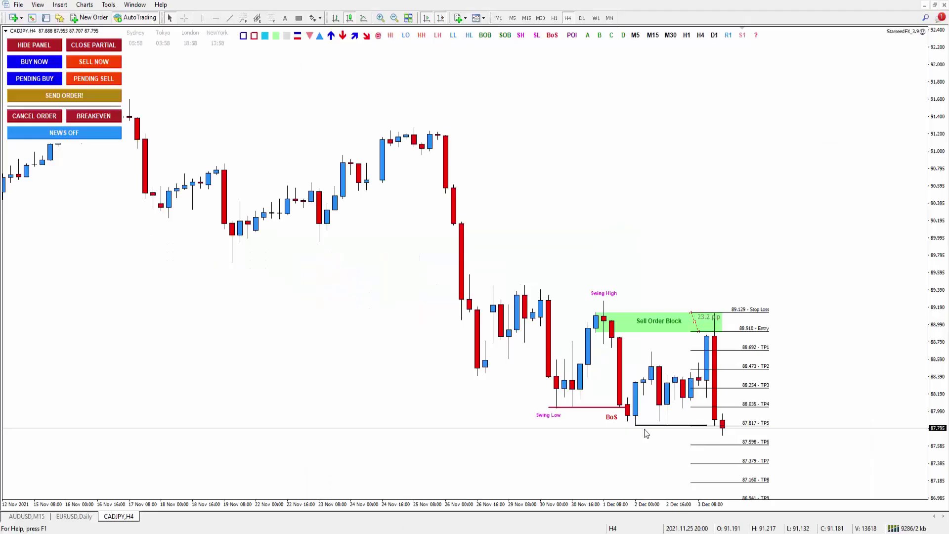
# Step: Try a tighter entry at 89.023 for the risk-to-reward levels, and remove the levels from the CADJPY chart
pyautogui.moveTo(690, 312)
pyautogui.mouseDown()
pyautogui.moveTo(693, 342)
pyautogui.moveTo(700, 322)
pyautogui.mouseUp()
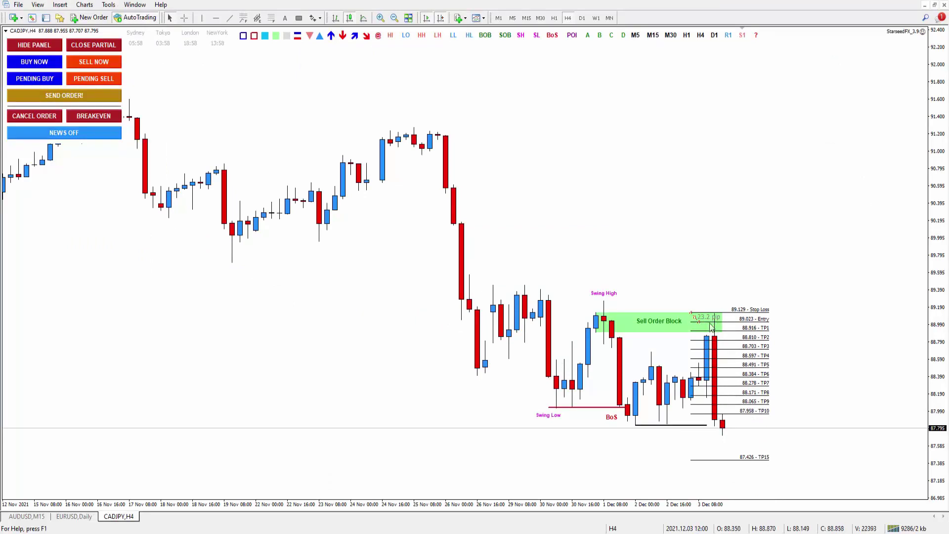
pyautogui.moveTo(701, 324); pyautogui.dragTo(692, 320)
pyautogui.moveTo(694, 319); pyautogui.dragTo(751, 300)
pyautogui.rightClick(751, 300)
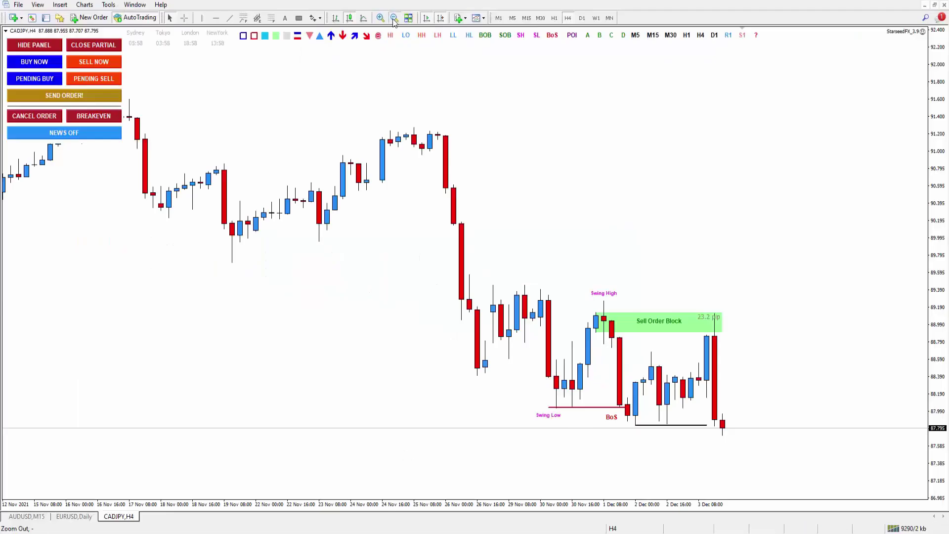
pyautogui.click(394, 20)
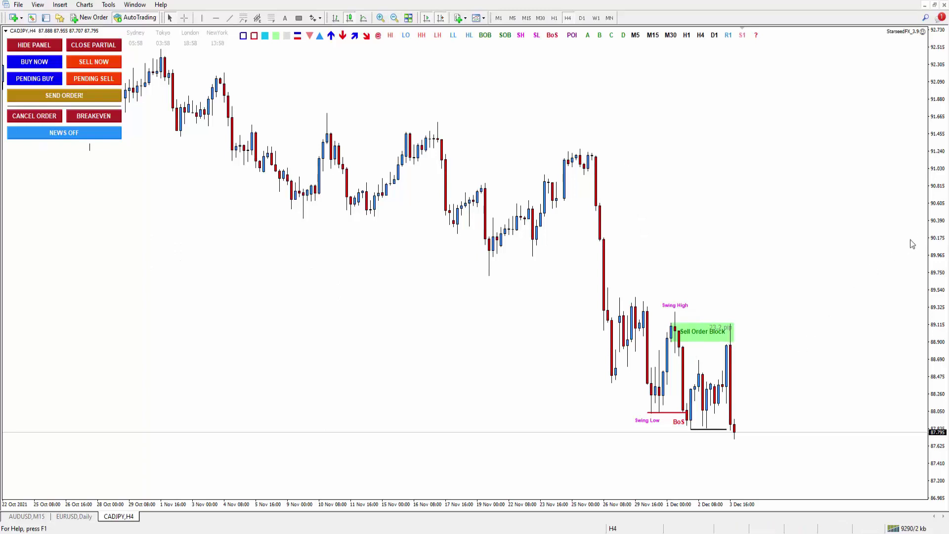
pyautogui.moveTo(935, 232); pyautogui.dragTo(934, 250)
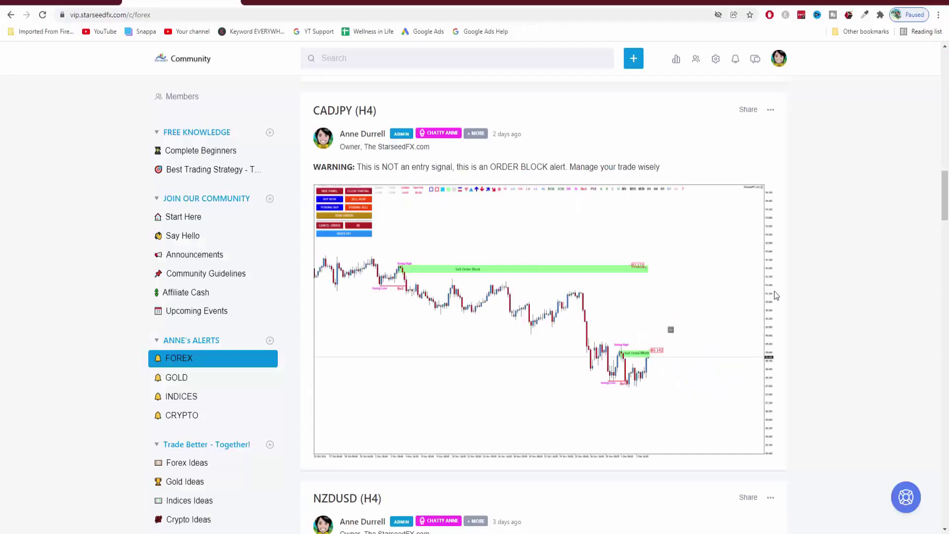
# Step: Switch to the community's forex alerts in the browser and examine the enlarged EURCAD (H4) order block alert chart
pyautogui.scroll(7, 543, 274)
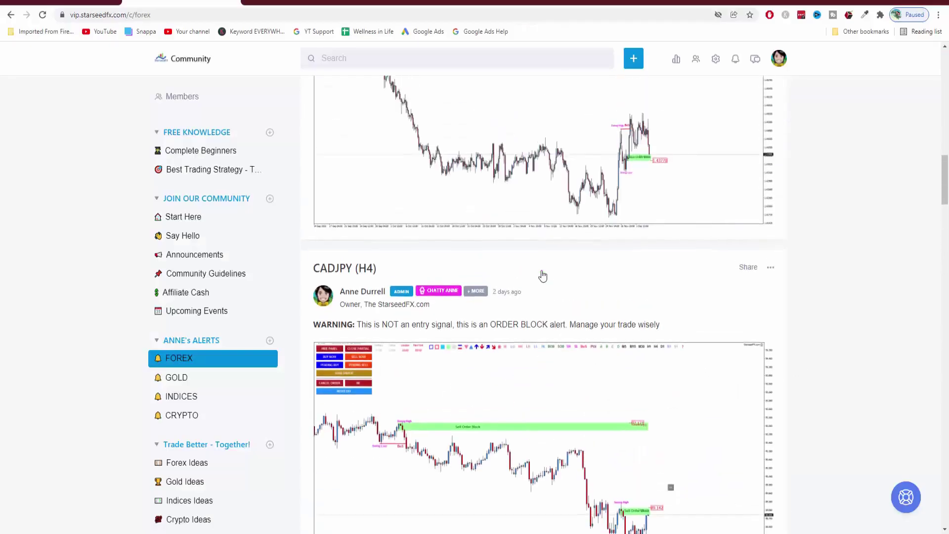
pyautogui.scroll(1, 543, 274)
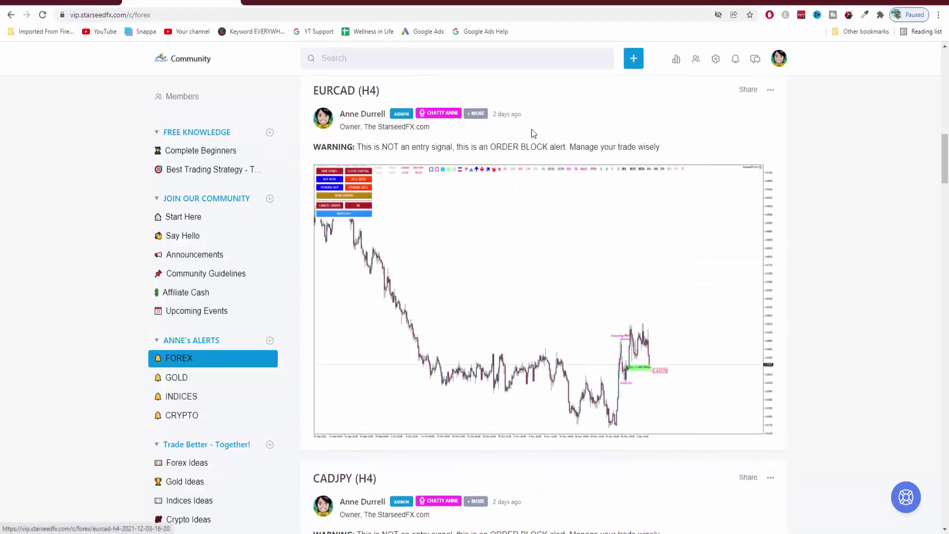
pyautogui.click(546, 318)
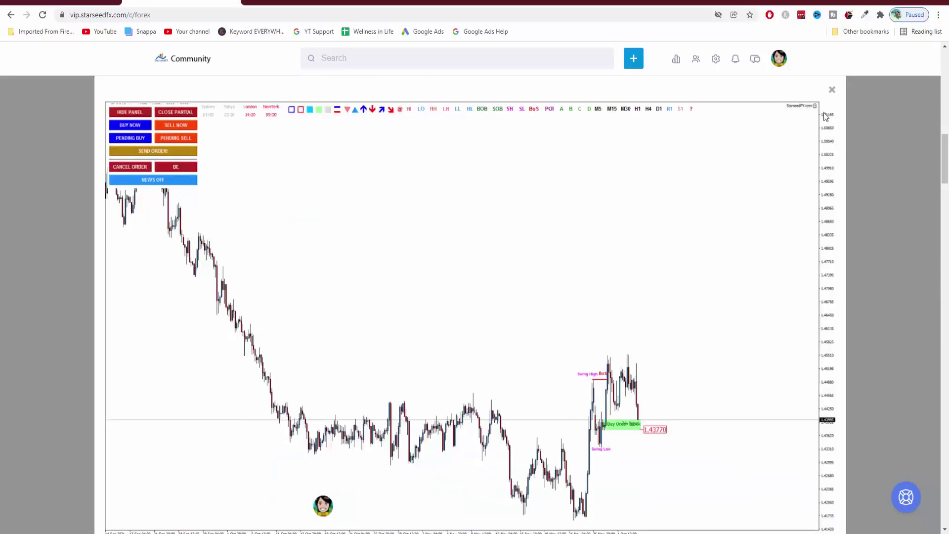
pyautogui.click(831, 89)
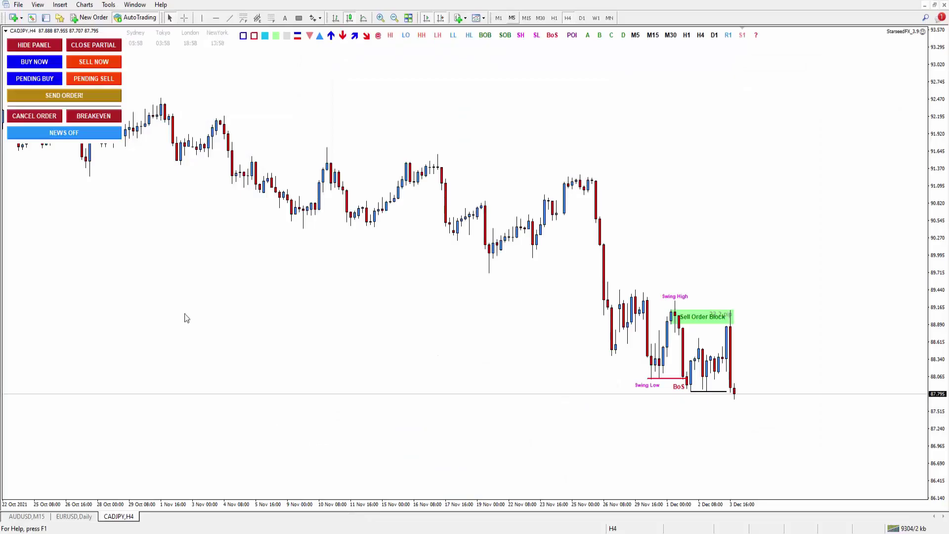
# Step: Open a chart window for EURCAD from the list of symbols
pyautogui.click(31, 18)
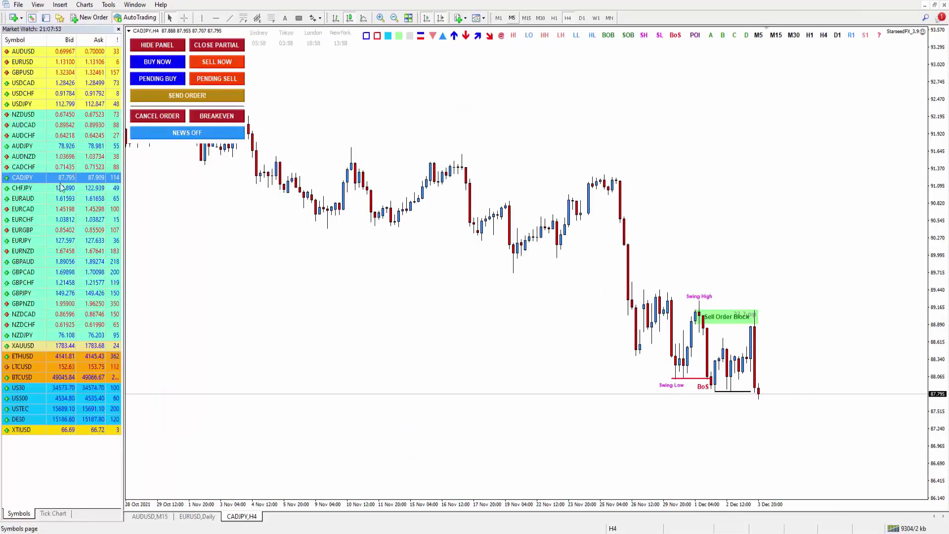
pyautogui.rightClick(20, 210)
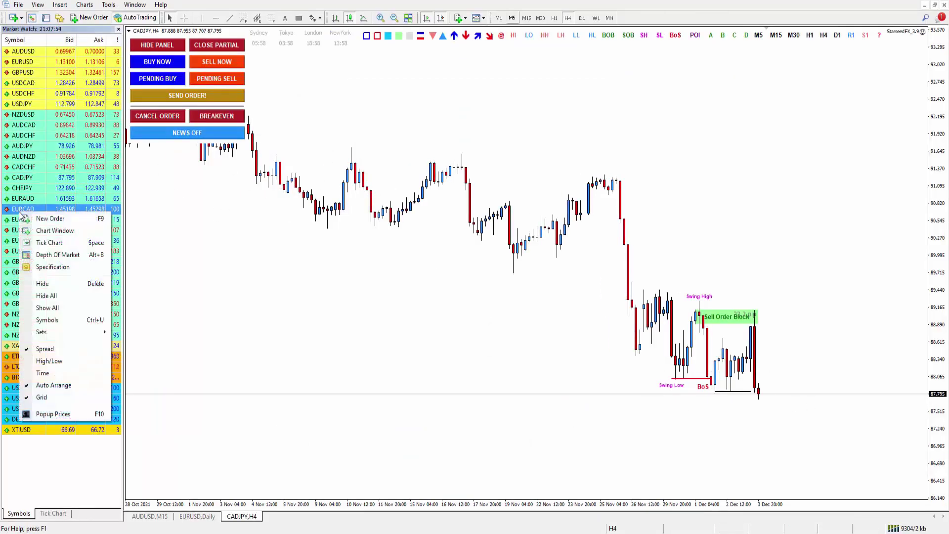
pyautogui.click(35, 232)
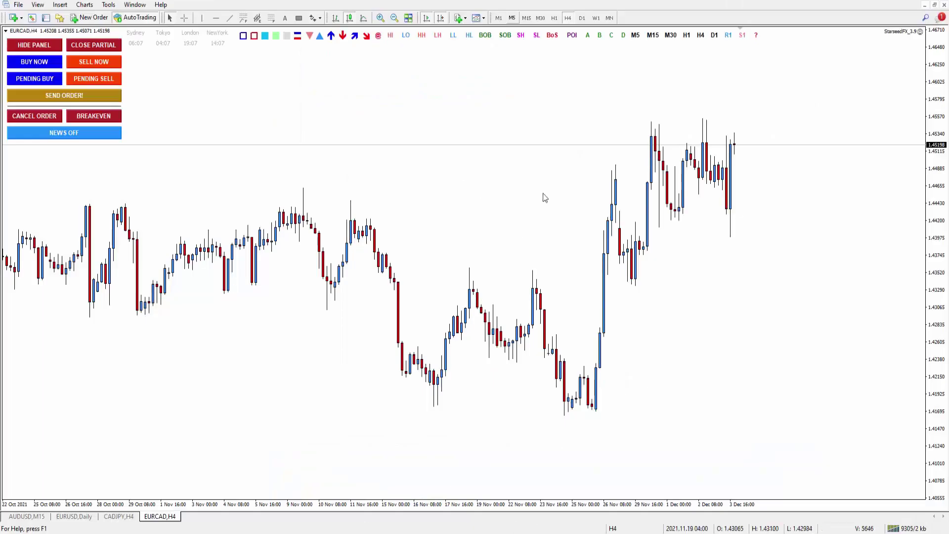
# Step: Mark the late November Swing High and Swing Low on the EURCAD H4 chart, with a red structure-break line from the swing high
pyautogui.click(536, 36)
pyautogui.moveTo(524, 57); pyautogui.dragTo(608, 169)
pyautogui.moveTo(545, 81); pyautogui.dragTo(635, 291)
pyautogui.click(298, 35)
pyautogui.moveTo(716, 190); pyautogui.dragTo(636, 167)
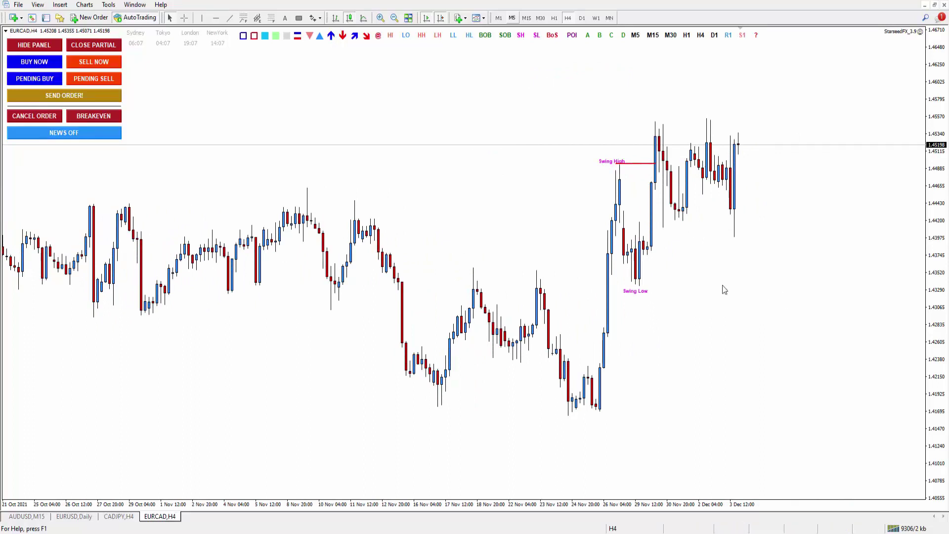
# Step: Place a green order block zone about 23 pips high above the swing low, extending it to the latest candle
pyautogui.click(274, 37)
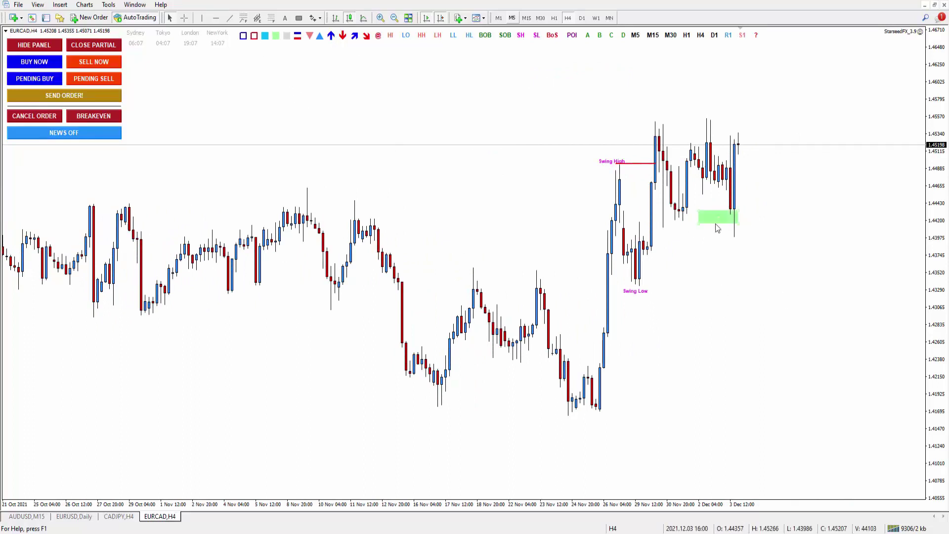
pyautogui.moveTo(716, 224); pyautogui.dragTo(664, 245)
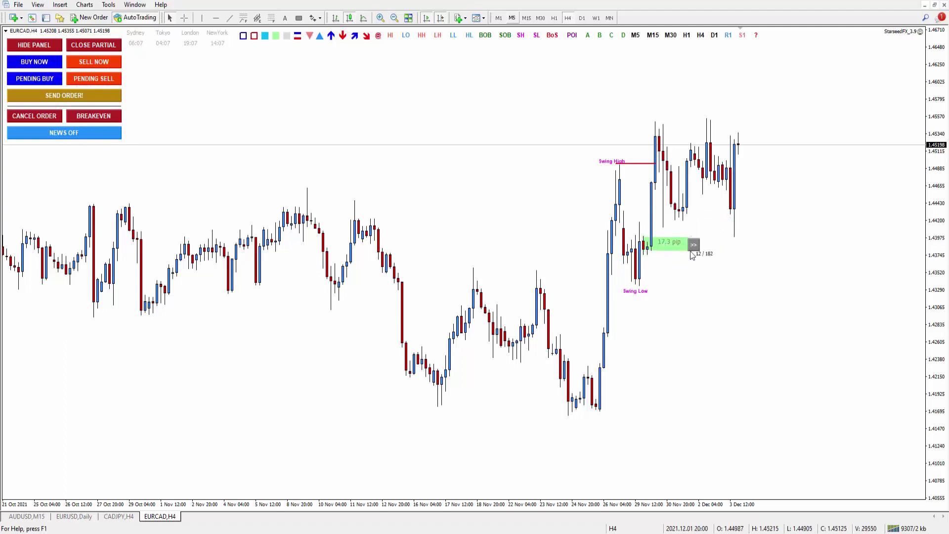
pyautogui.click(694, 245)
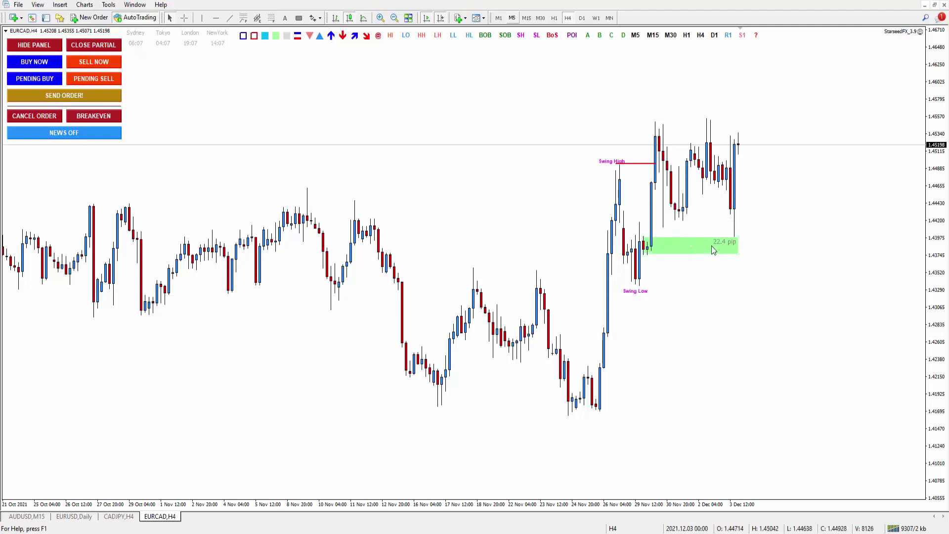
pyautogui.moveTo(737, 238); pyautogui.dragTo(741, 236)
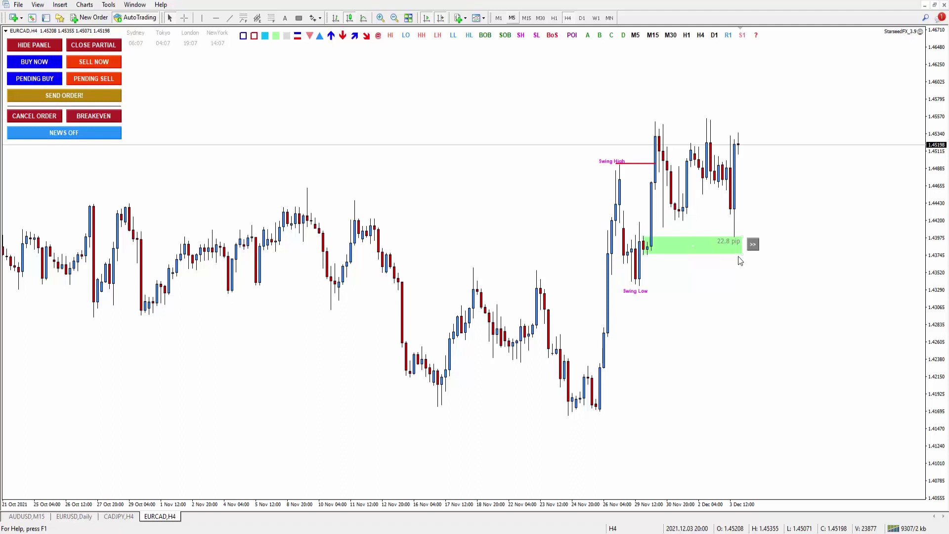
pyautogui.click(697, 278)
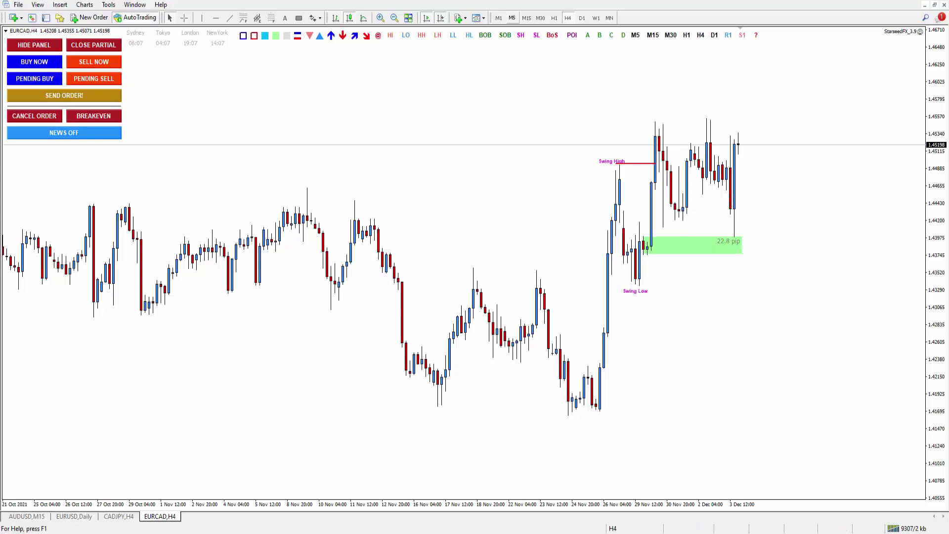
# Step: Switch to the browser, compare with the enlarged EURCAD (H4) alert chart, and return to the trading terminal
pyautogui.hotkey('alt', 'Tab')
pyautogui.click(624, 364)
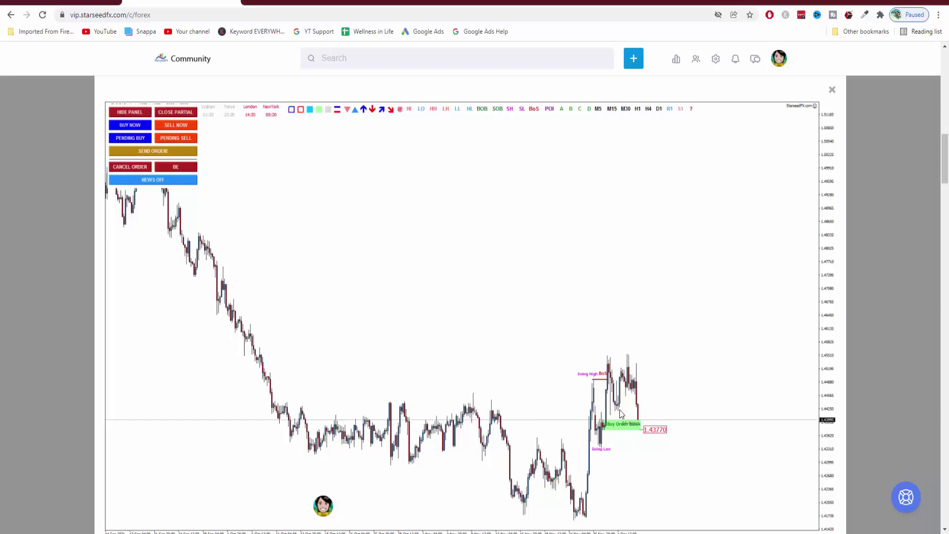
pyautogui.moveTo(379, 532)
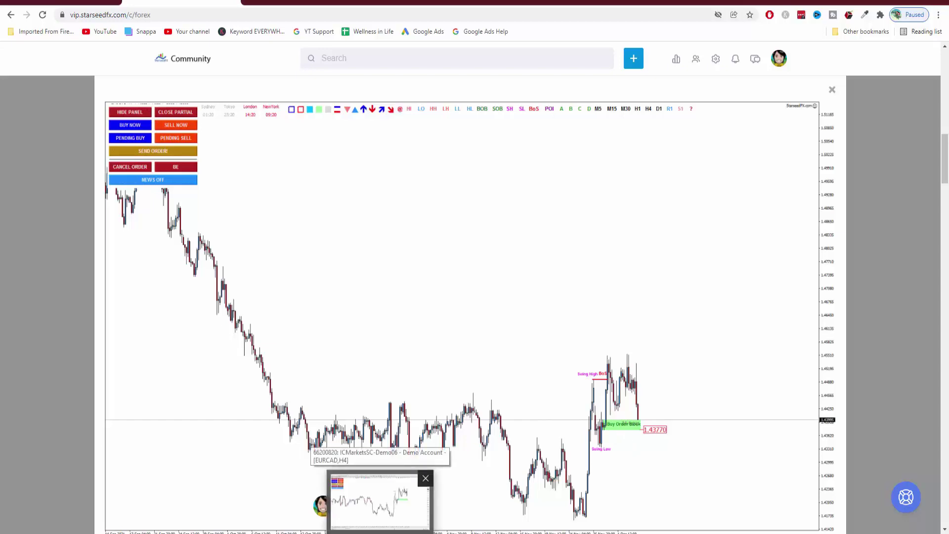
pyautogui.click(379, 501)
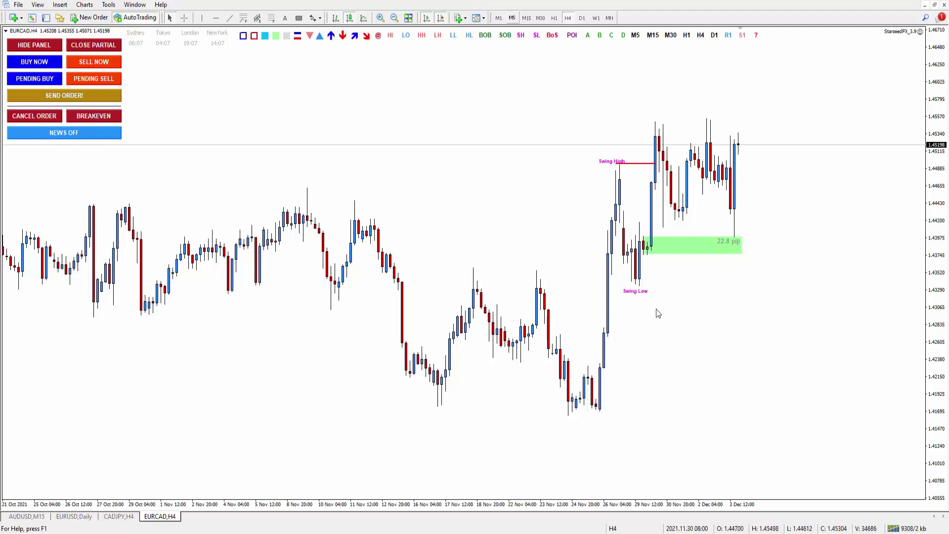
# Step: Project risk-to-reward levels from the green zone, with the stop loss at 1.43774 and the entry at 1.43878, and remove them
pyautogui.click(271, 18)
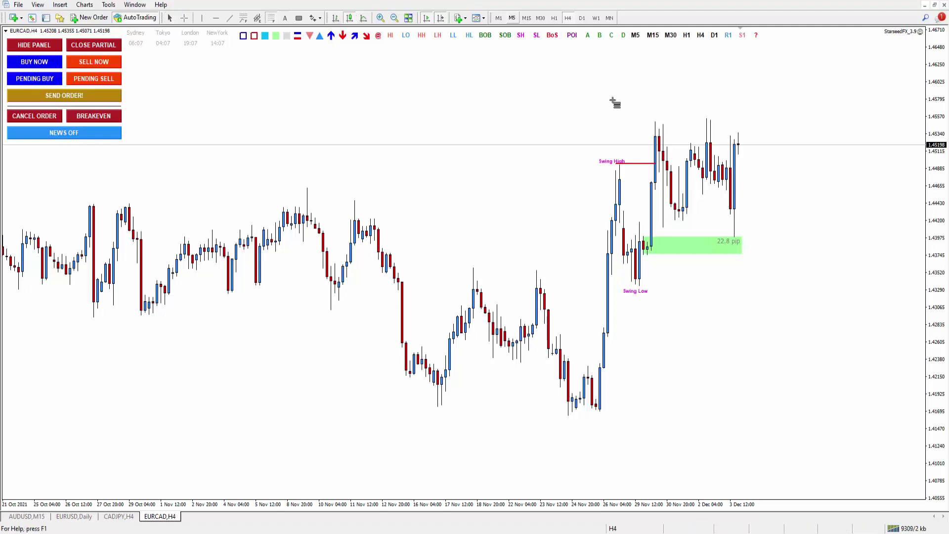
pyautogui.moveTo(733, 251)
pyautogui.mouseDown()
pyautogui.moveTo(746, 236)
pyautogui.moveTo(744, 245)
pyautogui.mouseUp()
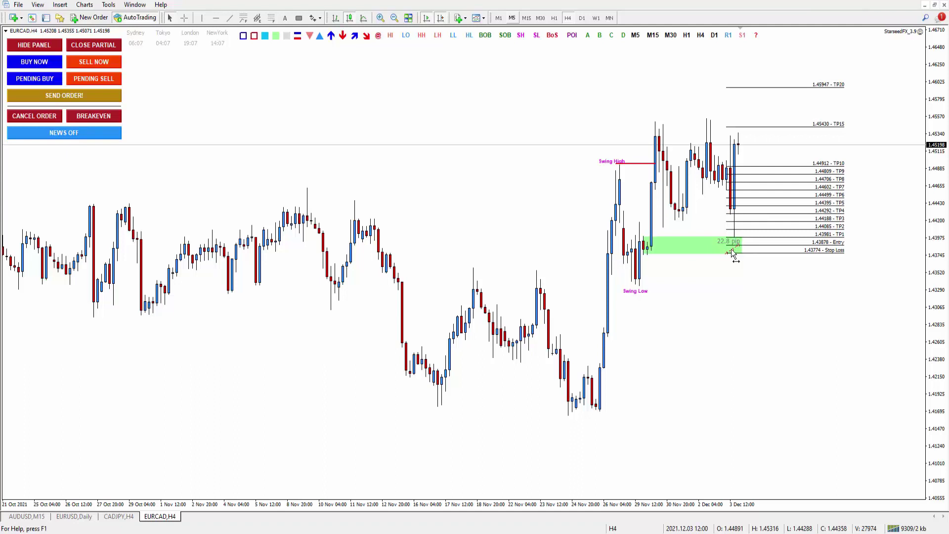
pyautogui.rightClick(731, 248)
pyautogui.click(749, 280)
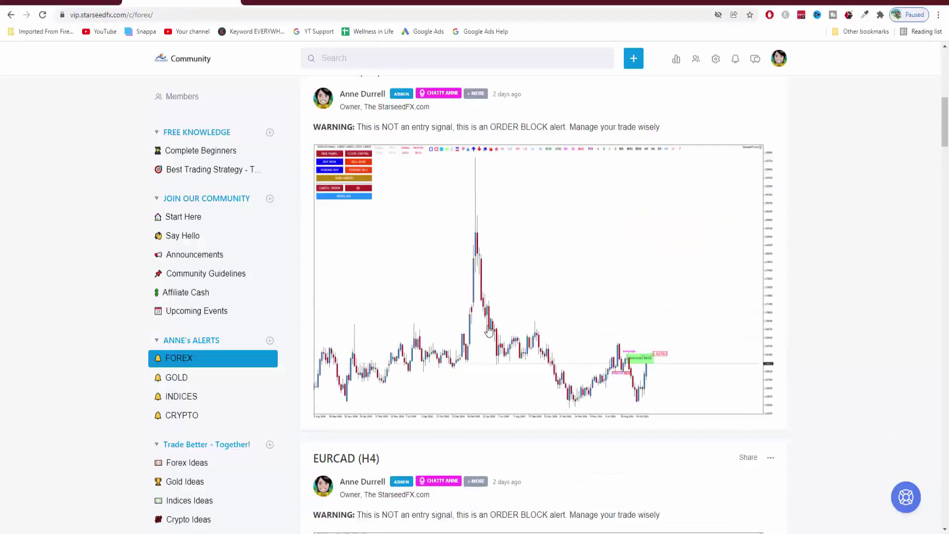
# Step: Browse the community's forex alerts and examine the order block and price label on the enlarged EURCAD (H4) chart
pyautogui.scroll(1, 487, 328)
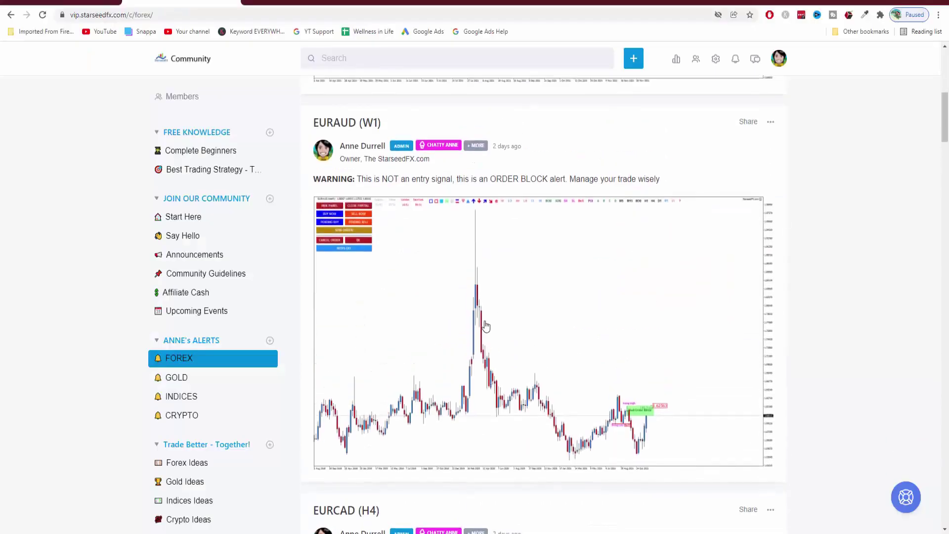
pyautogui.scroll(-2, 485, 326)
pyautogui.scroll(-5, 486, 326)
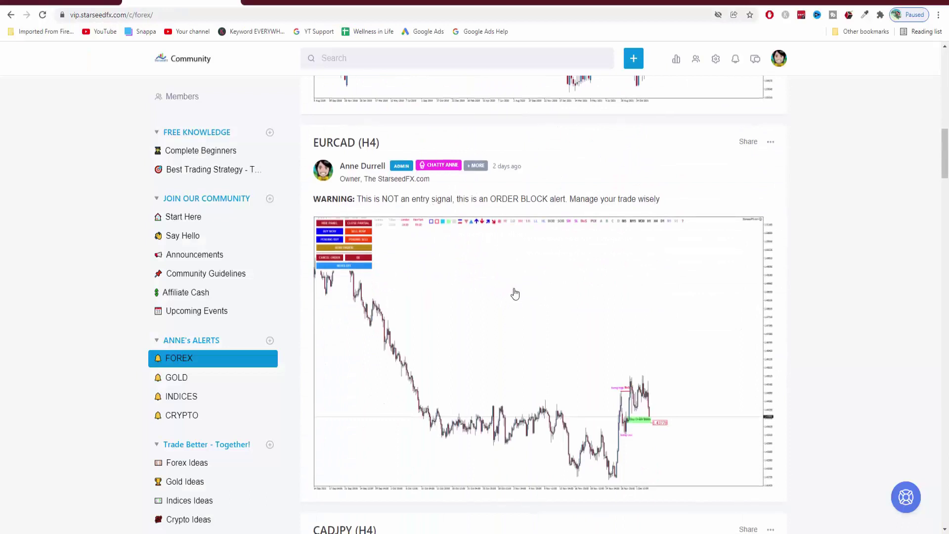
pyautogui.scroll(-1, 516, 293)
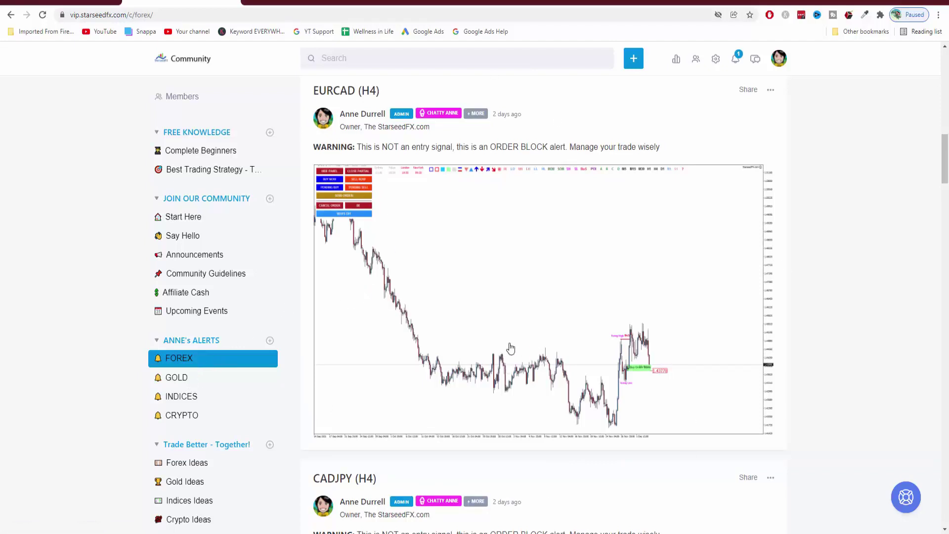
pyautogui.click(624, 388)
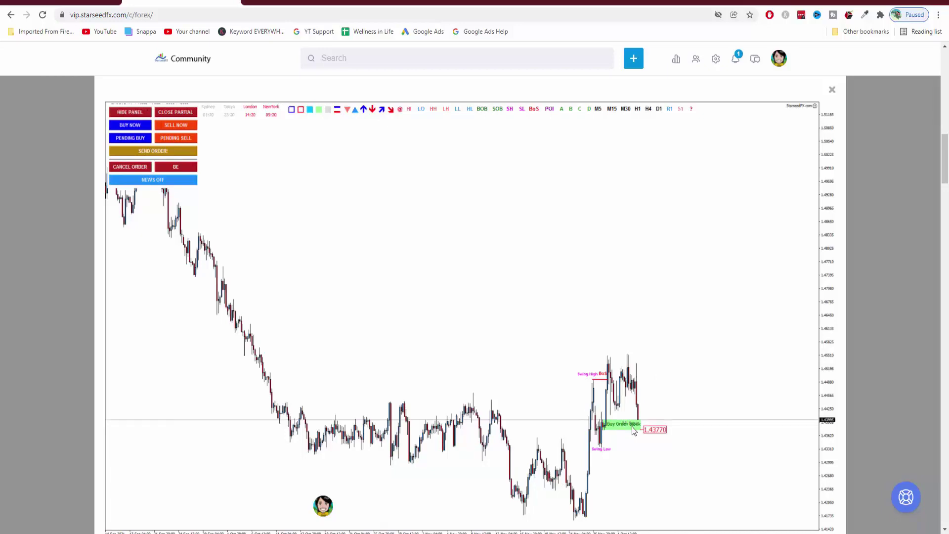
pyautogui.click(832, 90)
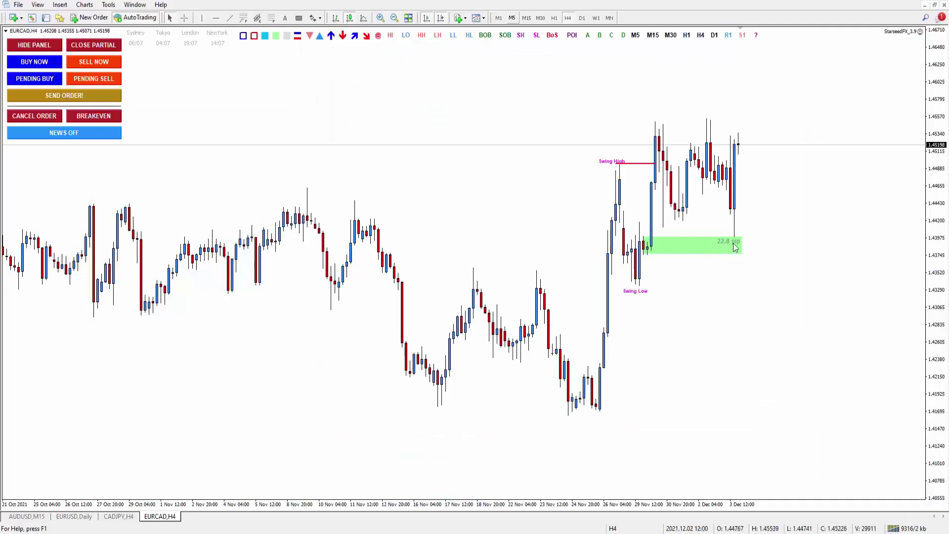
# Step: Draw two black horizontal lines on the EURCAD chart, one at the 3 December high and one at the 2 December high
pyautogui.moveTo(939, 237); pyautogui.dragTo(938, 244)
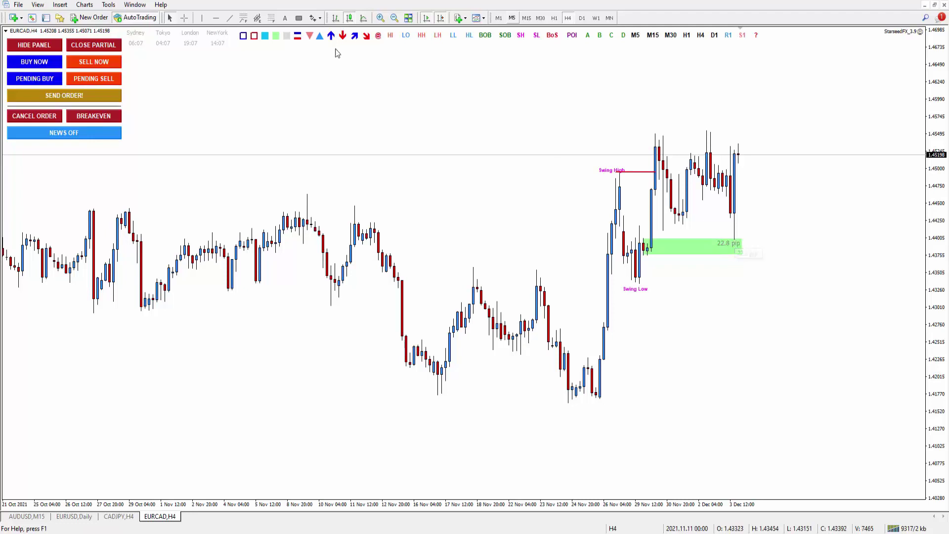
pyautogui.click(229, 18)
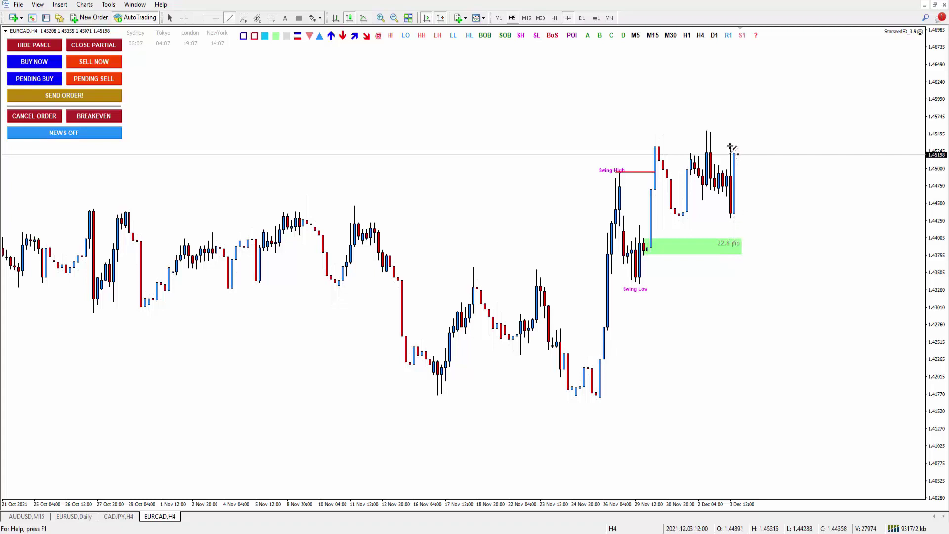
pyautogui.moveTo(731, 147); pyautogui.dragTo(763, 146)
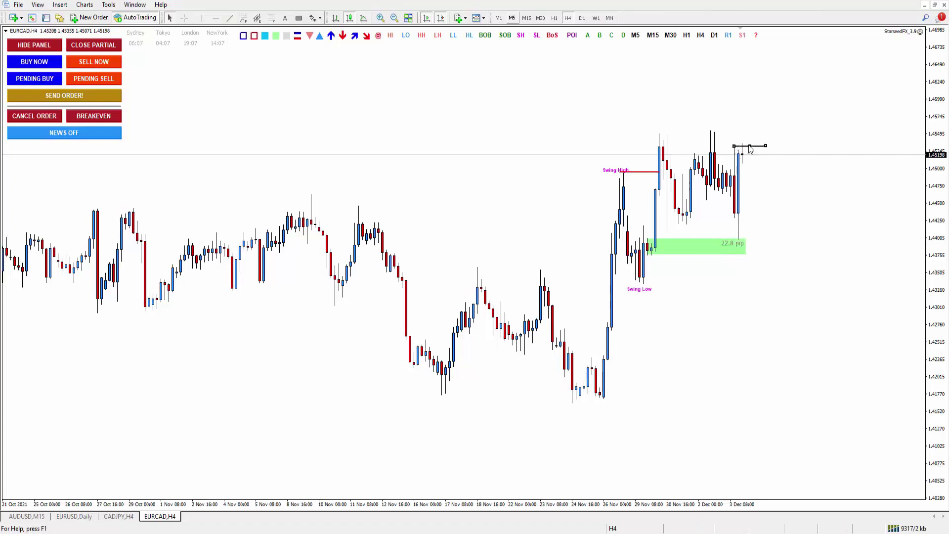
pyautogui.click(230, 18)
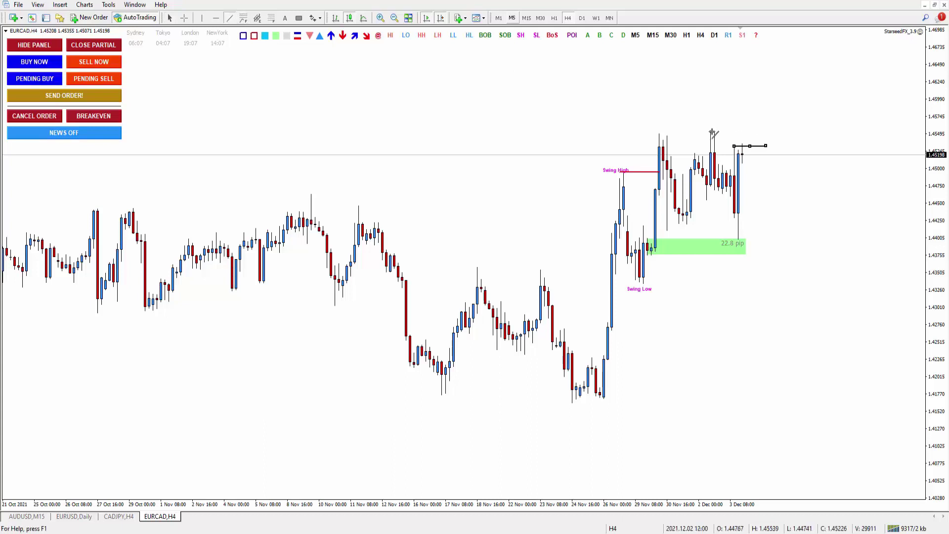
pyautogui.moveTo(710, 131); pyautogui.dragTo(761, 131)
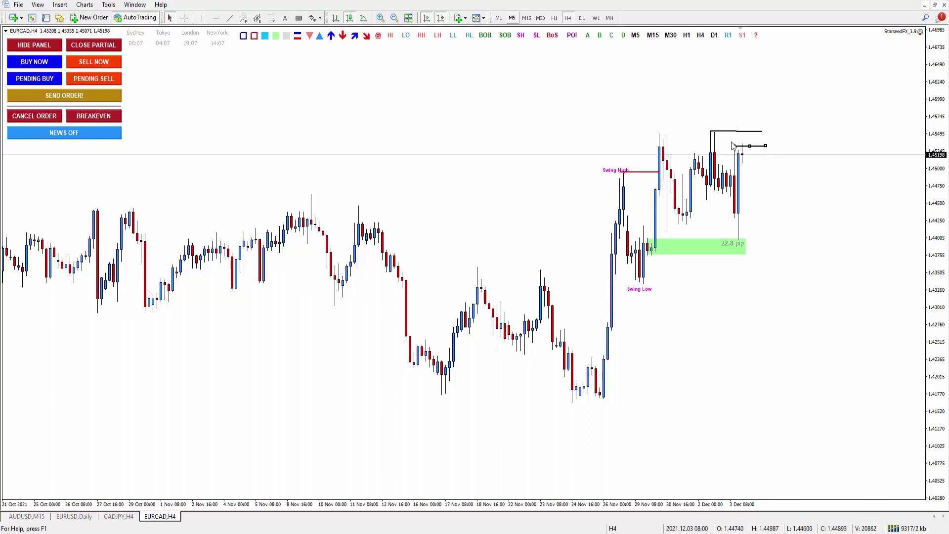
# Step: Review the marked CADJPY chart and the lesson outline on the AUDUSD chart
pyautogui.moveTo(744, 152)
pyautogui.click(118, 516)
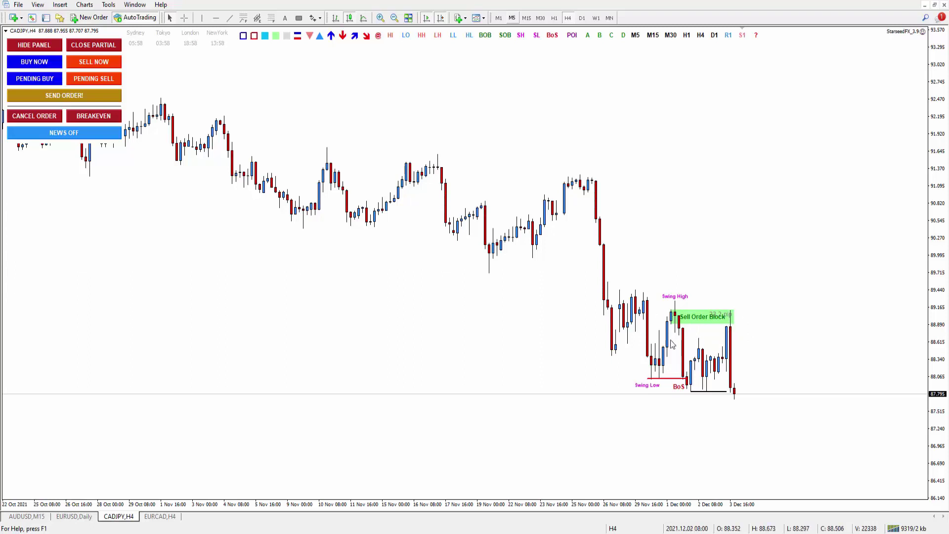
pyautogui.click(26, 516)
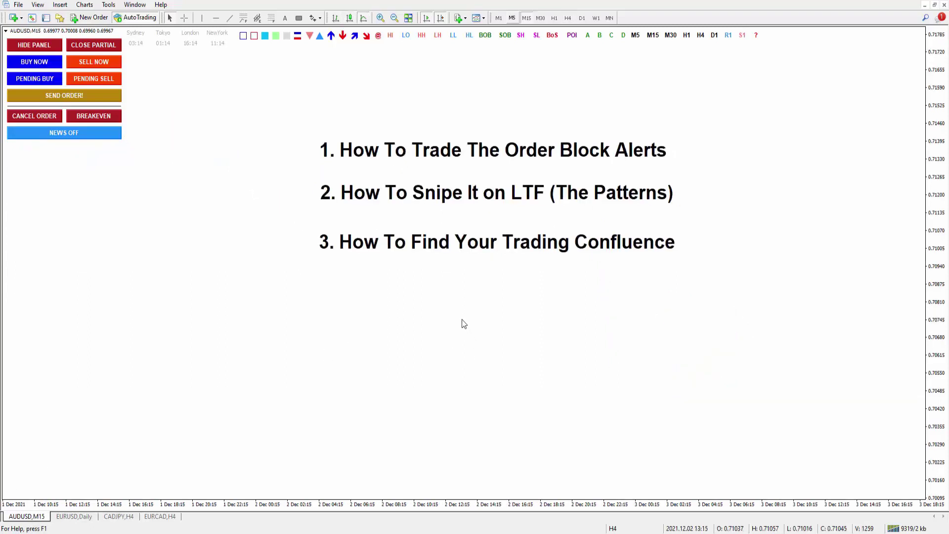
# Step: Switch to the forex alerts in the browser and examine the EURCAD (H4) and CADJPY (H4) alert charts
pyautogui.hotkey('ctrl', 'Tab')
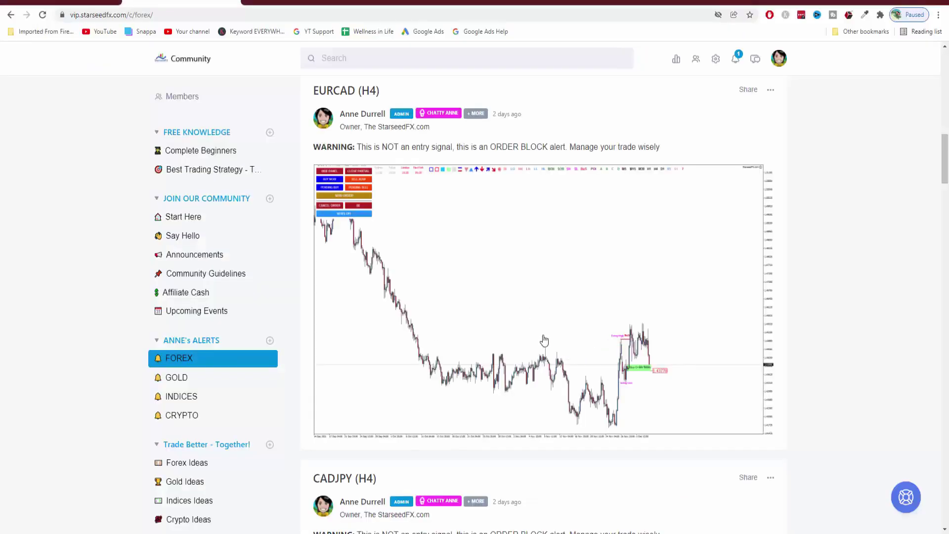
pyautogui.click(602, 348)
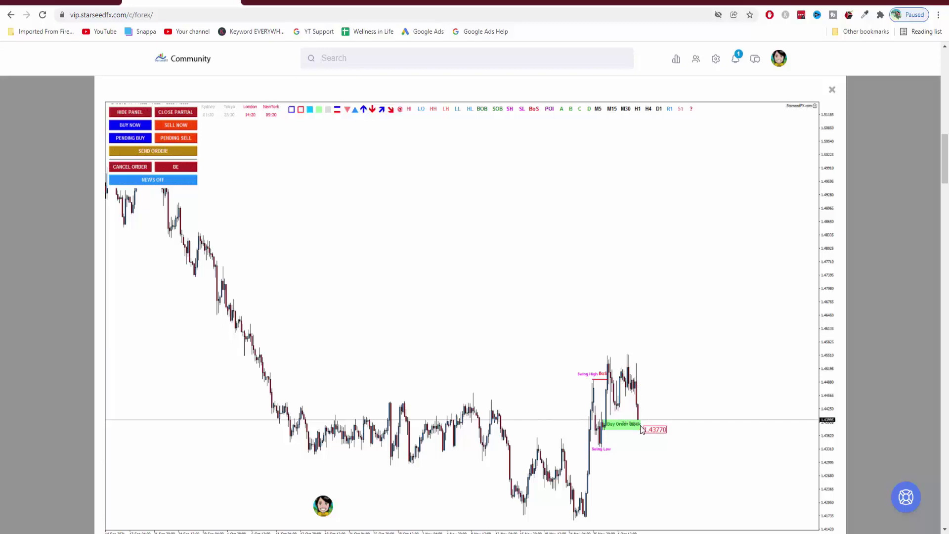
pyautogui.click(833, 94)
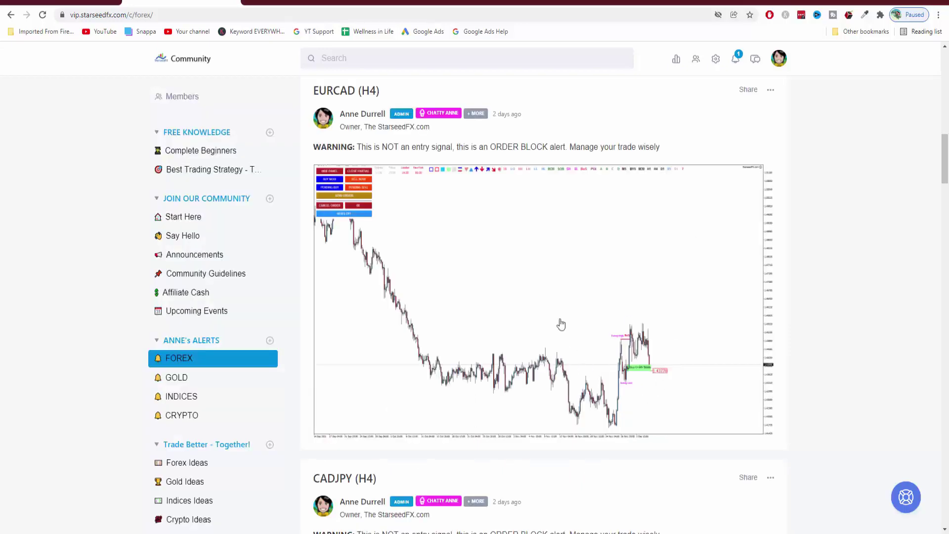
pyautogui.scroll(-5, 560, 323)
pyautogui.scroll(-4, 566, 325)
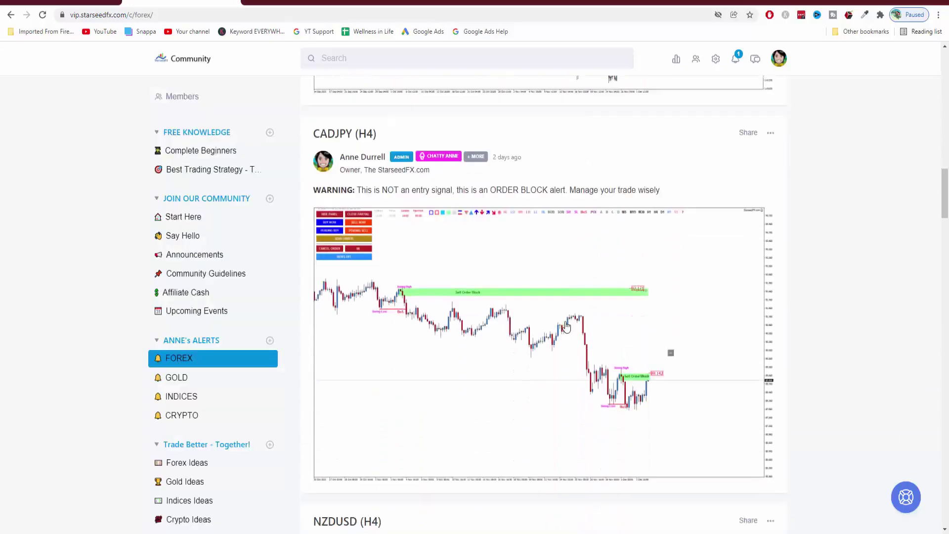
pyautogui.click(633, 337)
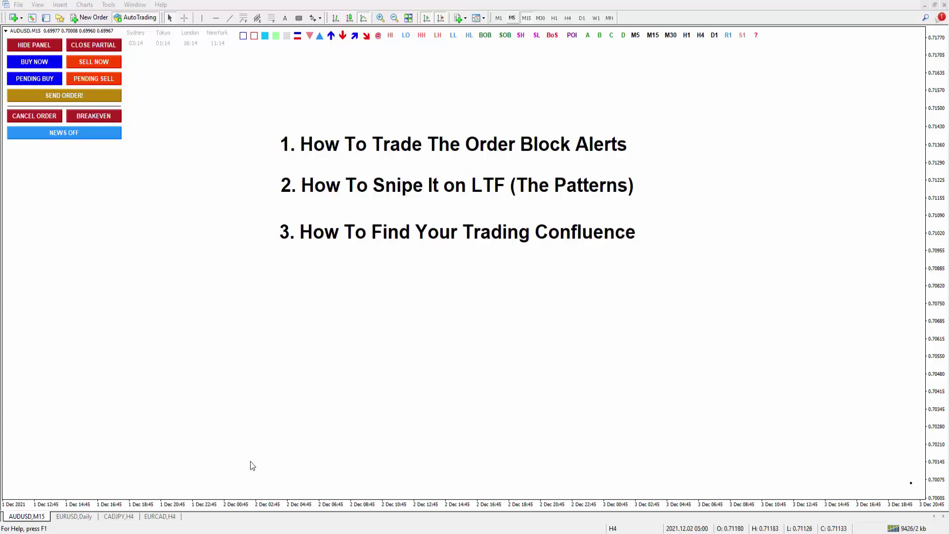
# Step: On the blank EURUSD Daily chart, sketch a vertical range line with capped ends and write "high" above it and "Low" below it
pyautogui.click(90, 516)
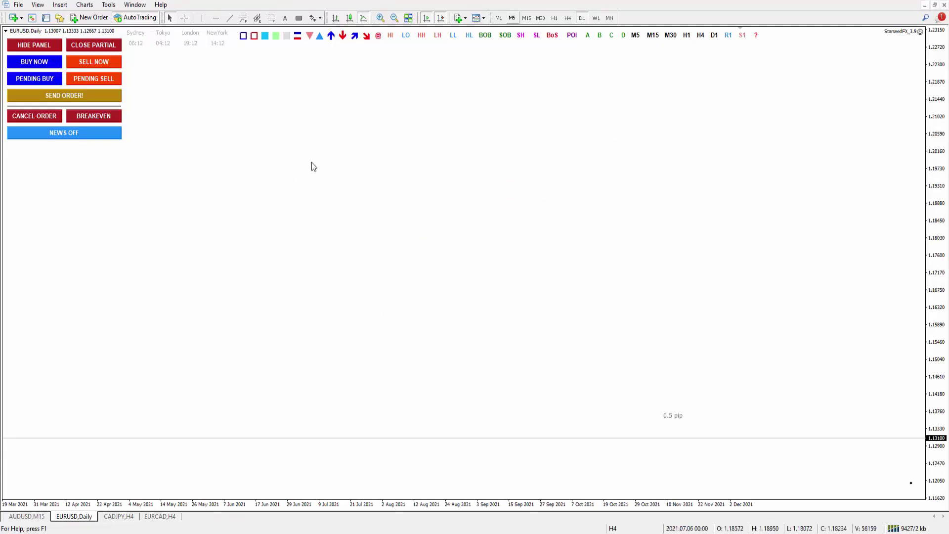
pyautogui.scroll(-2, 315, 188)
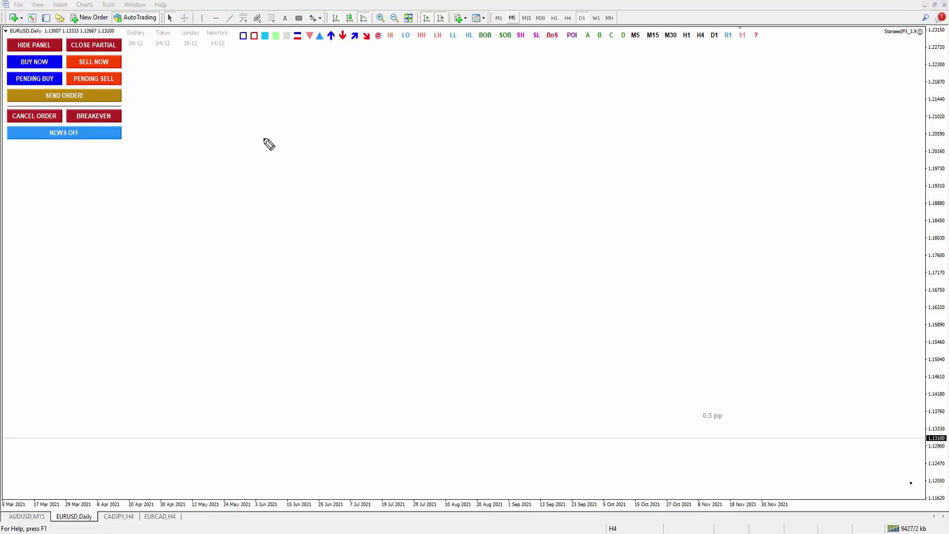
pyautogui.moveTo(263, 132); pyautogui.dragTo(265, 260)
pyautogui.moveTo(255, 133); pyautogui.dragTo(269, 132)
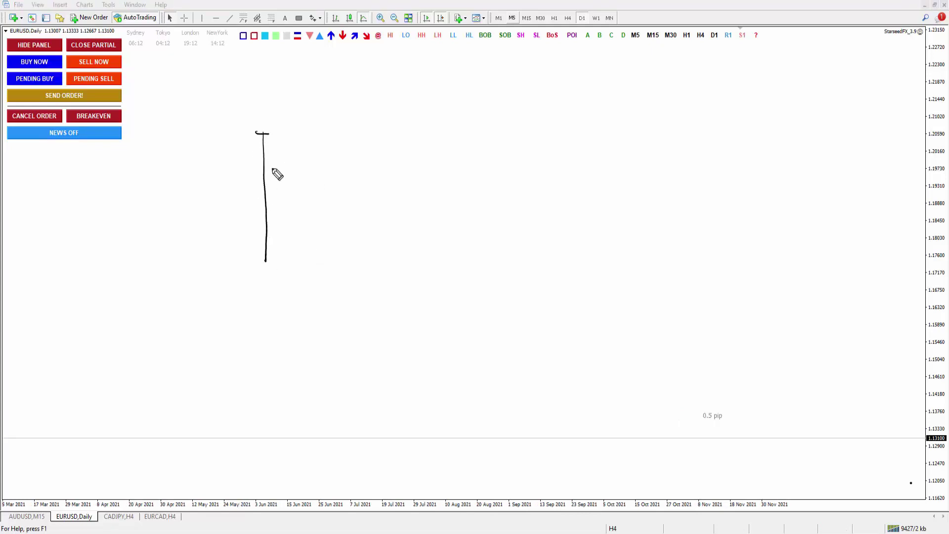
pyautogui.moveTo(259, 260); pyautogui.dragTo(272, 258)
pyautogui.moveTo(243, 104); pyautogui.dragTo(257, 127)
pyautogui.moveTo(260, 115)
pyautogui.mouseDown()
pyautogui.moveTo(265, 133)
pyautogui.moveTo(292, 131)
pyautogui.mouseUp()
pyautogui.moveTo(251, 264)
pyautogui.mouseDown()
pyautogui.moveTo(258, 278)
pyautogui.moveTo(270, 270)
pyautogui.mouseUp()
pyautogui.moveTo(270, 265); pyautogui.dragTo(283, 265)
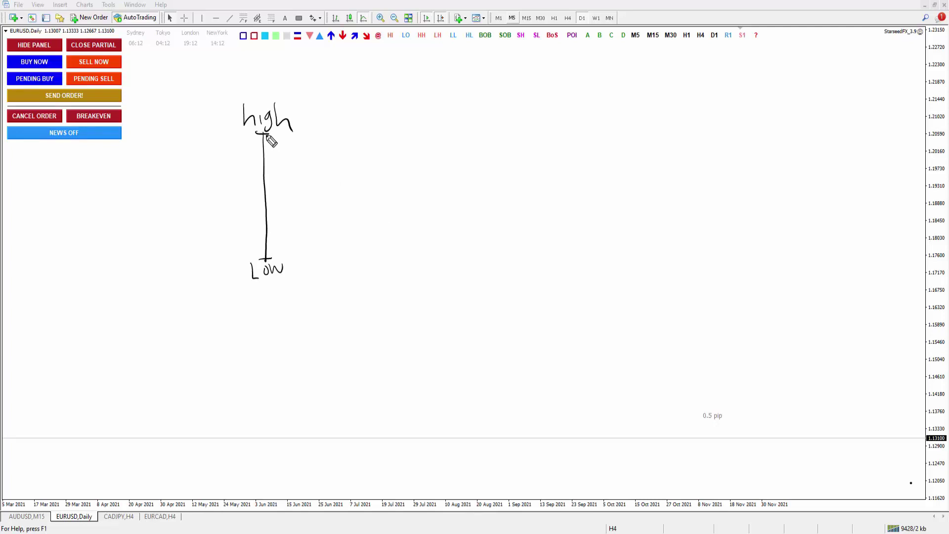
# Step: Sketch a rising line beside the high and a falling line beside the low, and write an underlined "choch" beside them
pyautogui.moveTo(313, 147); pyautogui.dragTo(362, 72)
pyautogui.moveTo(303, 248); pyautogui.dragTo(348, 305)
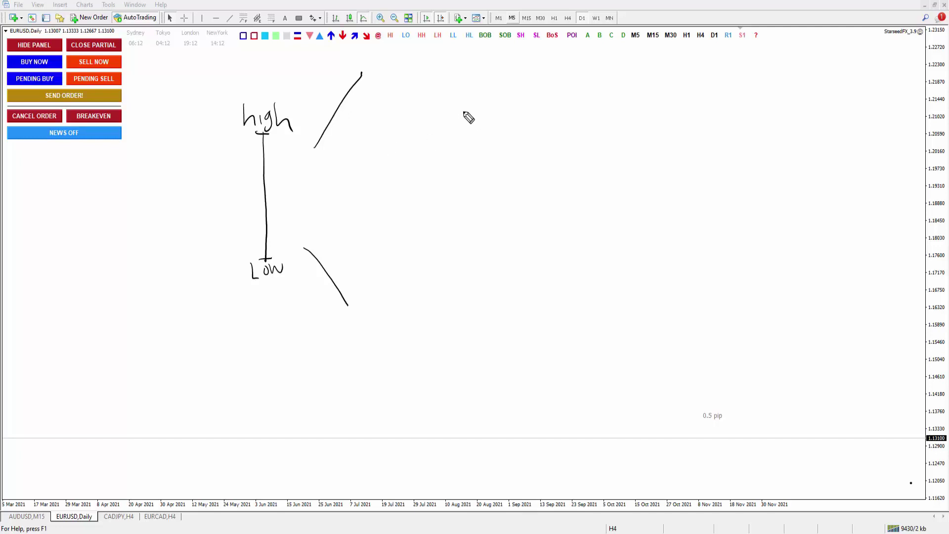
pyautogui.moveTo(428, 104)
pyautogui.mouseDown()
pyautogui.moveTo(428, 125)
pyautogui.moveTo(458, 115)
pyautogui.moveTo(473, 123)
pyautogui.mouseUp()
pyautogui.moveTo(479, 89); pyautogui.dragTo(489, 126)
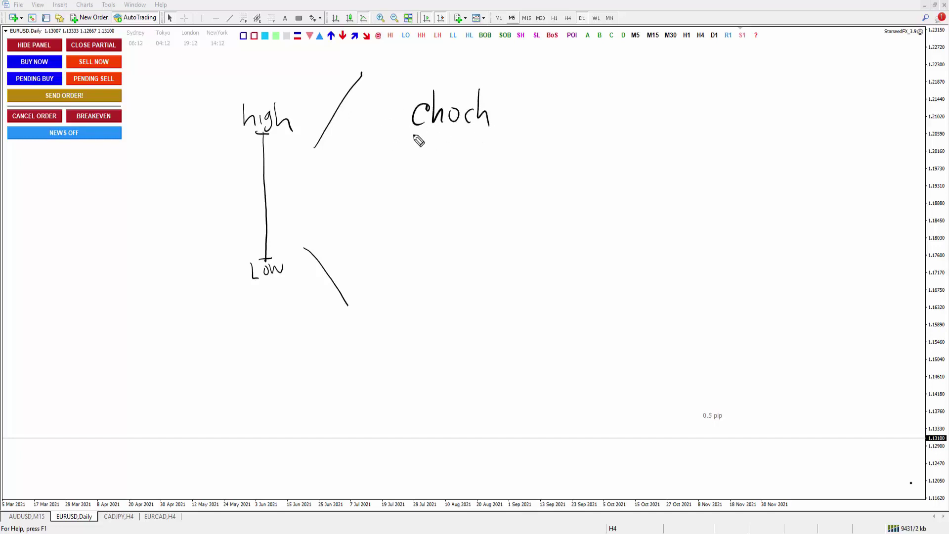
pyautogui.moveTo(409, 132); pyautogui.dragTo(486, 128)
# Step: Sketch a downtrend zigzag that reverses upward, and mark its two broken lows and the broken high with horizontal lines
pyautogui.moveTo(537, 110)
pyautogui.mouseDown()
pyautogui.moveTo(552, 187)
pyautogui.moveTo(587, 156)
pyautogui.moveTo(600, 232)
pyautogui.moveTo(643, 192)
pyautogui.moveTo(656, 289)
pyautogui.moveTo(741, 163)
pyautogui.mouseUp()
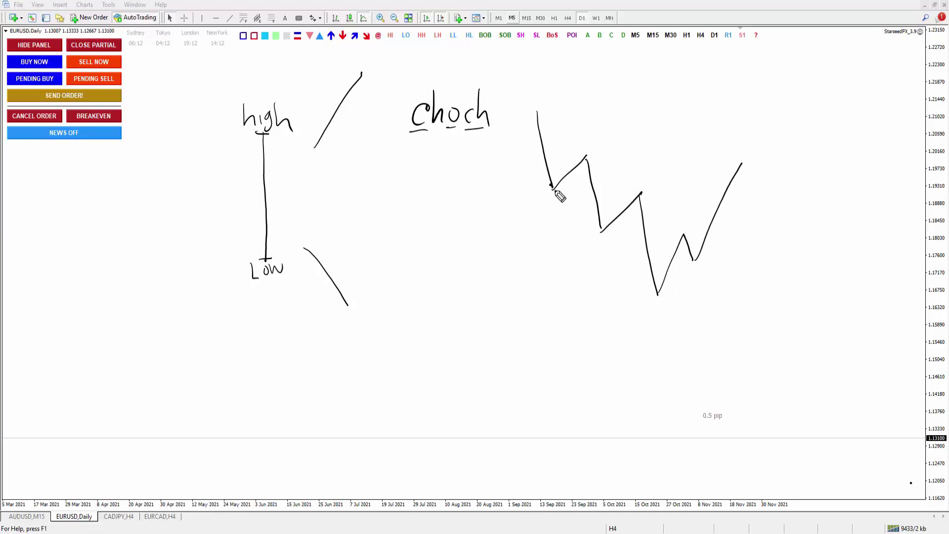
pyautogui.moveTo(554, 190); pyautogui.dragTo(589, 191)
pyautogui.moveTo(602, 232); pyautogui.dragTo(642, 229)
pyautogui.moveTo(681, 232); pyautogui.dragTo(707, 232)
# Step: Sketch an uptrend zigzag below "choch", label its peaks "h" and its troughs "L", and mark the last peak and trough
pyautogui.moveTo(403, 373)
pyautogui.mouseDown()
pyautogui.moveTo(472, 360)
pyautogui.moveTo(528, 327)
pyautogui.moveTo(557, 339)
pyautogui.mouseUp()
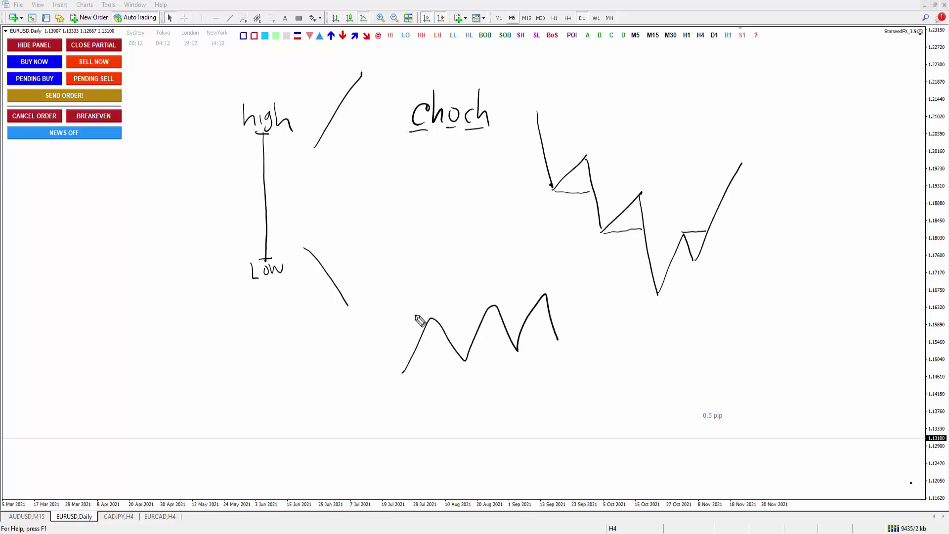
pyautogui.moveTo(418, 299); pyautogui.dragTo(430, 311)
pyautogui.moveTo(479, 285); pyautogui.dragTo(490, 299)
pyautogui.moveTo(533, 268); pyautogui.dragTo(543, 288)
pyautogui.moveTo(403, 375)
pyautogui.mouseDown()
pyautogui.moveTo(414, 381)
pyautogui.moveTo(565, 346)
pyautogui.mouseUp()
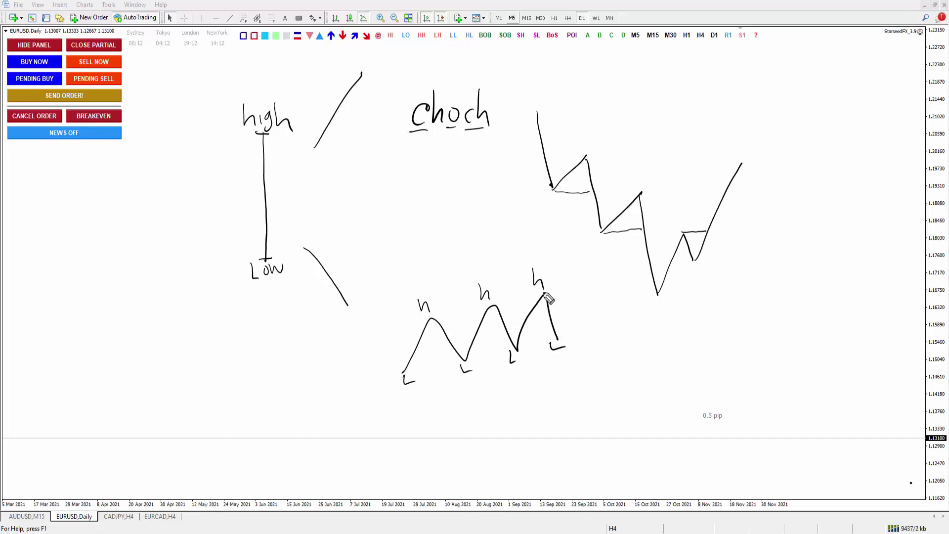
pyautogui.moveTo(552, 288); pyautogui.dragTo(539, 293)
pyautogui.moveTo(555, 340); pyautogui.dragTo(567, 336)
# Step: On a cleared canvas, sketch a wide box labelled "D1 OB / Buy OB" with a price line zigzagging down into it
pyautogui.press('e')
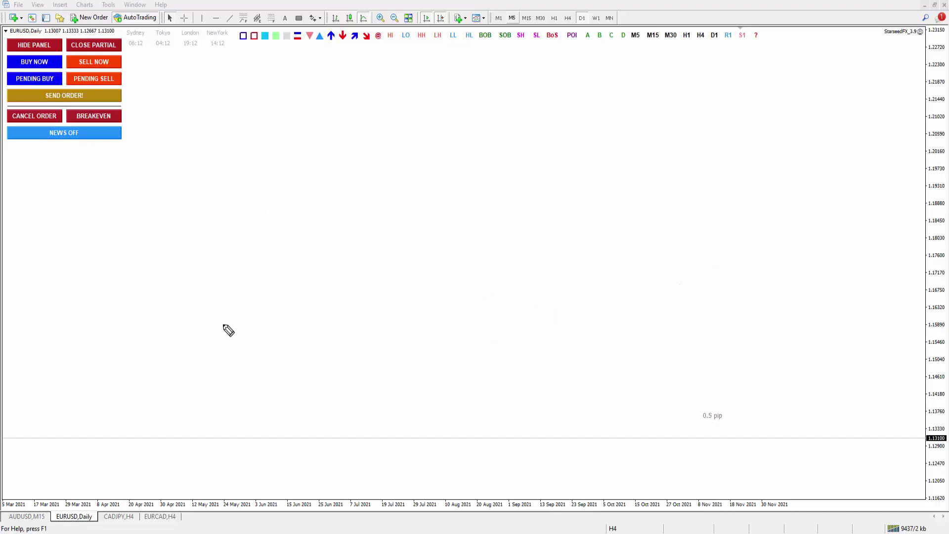
pyautogui.moveTo(221, 322)
pyautogui.mouseDown()
pyautogui.moveTo(220, 339)
pyautogui.moveTo(370, 306)
pyautogui.moveTo(682, 312)
pyautogui.moveTo(691, 339)
pyautogui.moveTo(680, 409)
pyautogui.mouseUp()
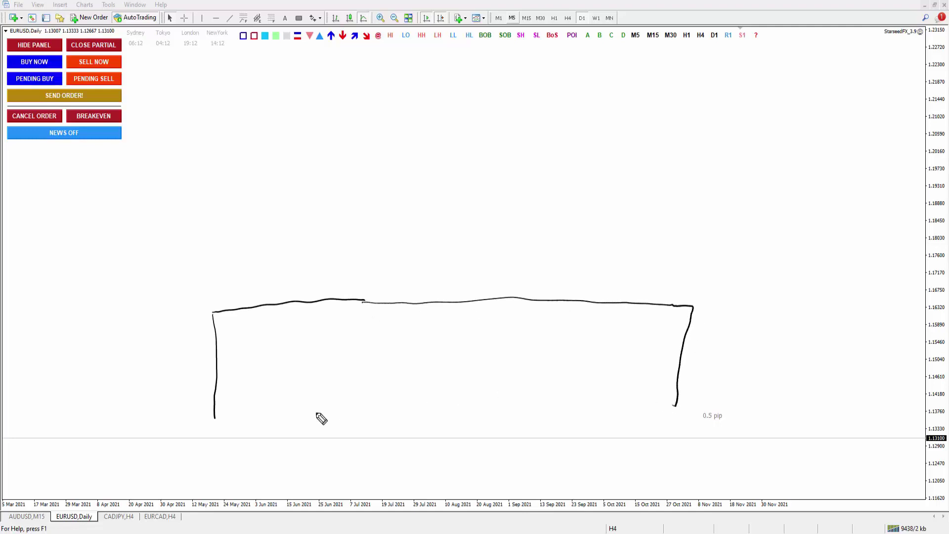
pyautogui.moveTo(214, 419)
pyautogui.mouseDown()
pyautogui.moveTo(404, 408)
pyautogui.moveTo(686, 414)
pyautogui.mouseUp()
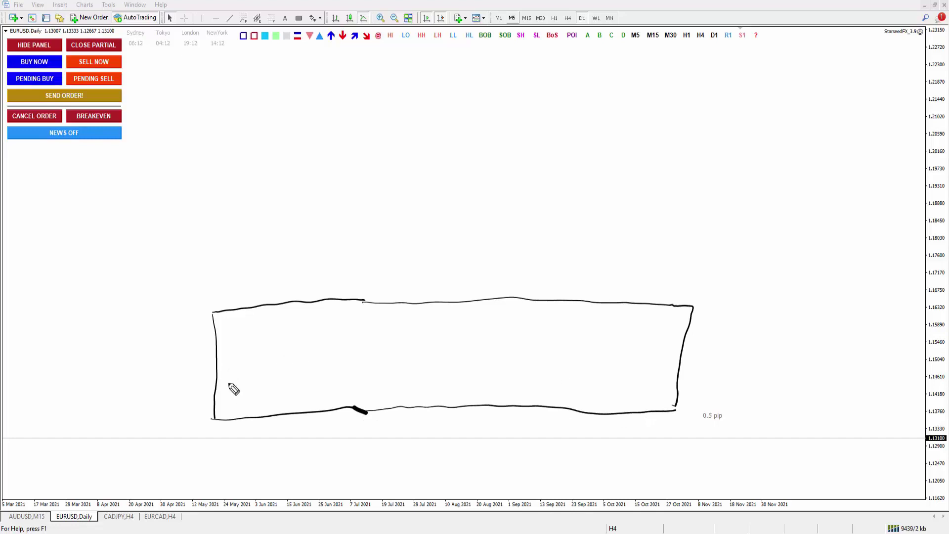
pyautogui.moveTo(228, 383)
pyautogui.mouseDown()
pyautogui.moveTo(228, 392)
pyautogui.moveTo(270, 381)
pyautogui.moveTo(280, 390)
pyautogui.mouseUp()
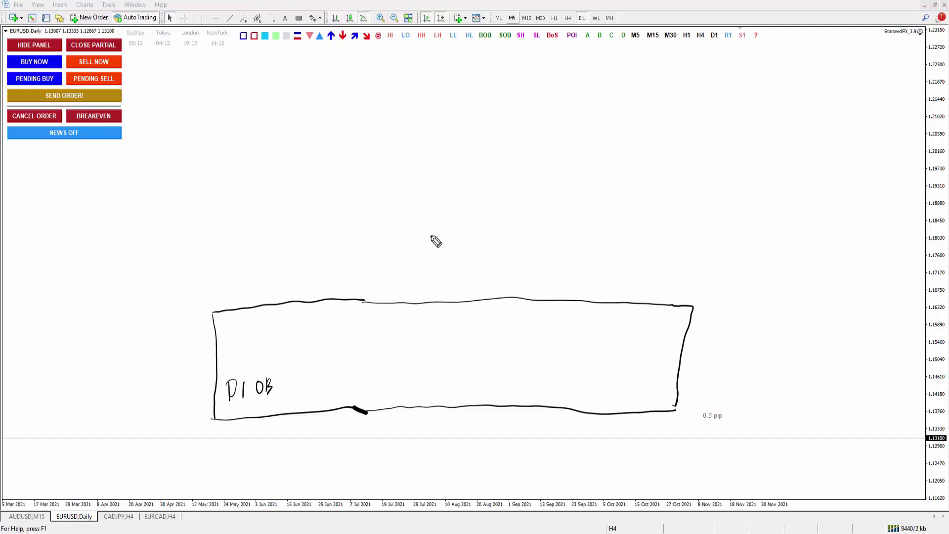
pyautogui.moveTo(298, 193)
pyautogui.mouseDown()
pyautogui.moveTo(322, 250)
pyautogui.moveTo(345, 252)
pyautogui.moveTo(364, 300)
pyautogui.mouseUp()
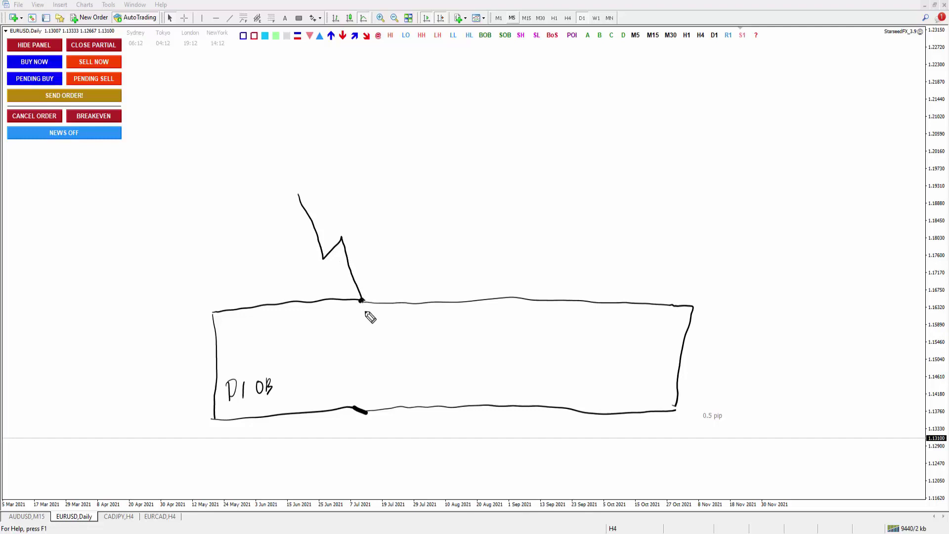
pyautogui.moveTo(284, 370)
pyautogui.mouseDown()
pyautogui.moveTo(279, 409)
pyautogui.moveTo(301, 387)
pyautogui.moveTo(308, 397)
pyautogui.moveTo(332, 390)
pyautogui.moveTo(327, 415)
pyautogui.moveTo(354, 381)
pyautogui.moveTo(375, 393)
pyautogui.mouseUp()
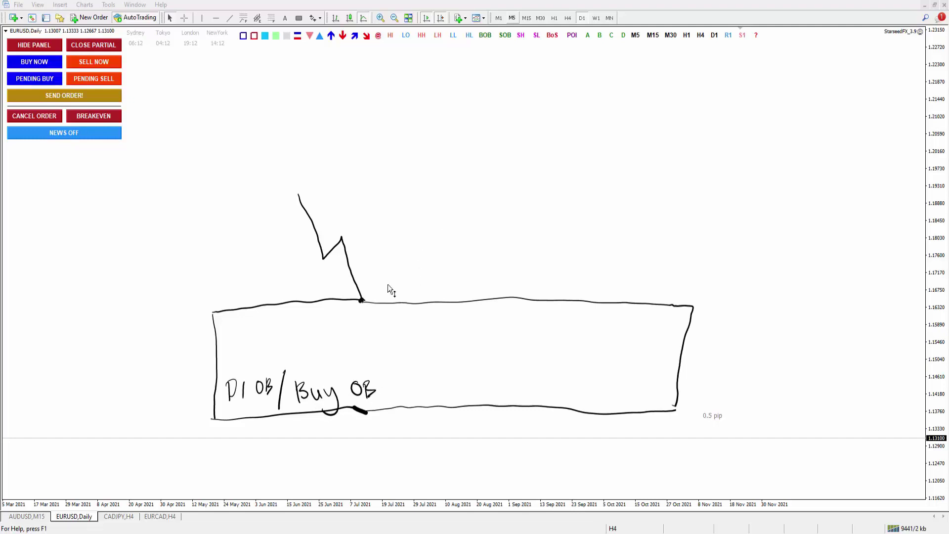
pyautogui.moveTo(363, 300)
pyautogui.mouseDown()
pyautogui.moveTo(373, 322)
pyautogui.moveTo(392, 275)
pyautogui.moveTo(418, 342)
pyautogui.mouseUp()
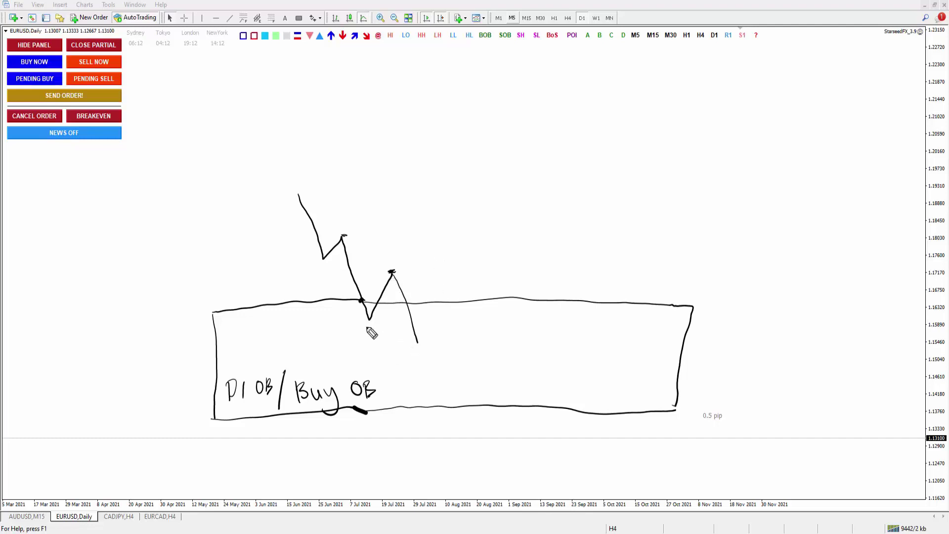
# Step: Extend the price path to a lower low and two upward breaks numbered 1 and 2, with small boxes at the pullbacks
pyautogui.moveTo(417, 343)
pyautogui.mouseDown()
pyautogui.moveTo(437, 309)
pyautogui.moveTo(454, 368)
pyautogui.moveTo(464, 332)
pyautogui.moveTo(474, 357)
pyautogui.moveTo(489, 302)
pyautogui.moveTo(478, 329)
pyautogui.mouseUp()
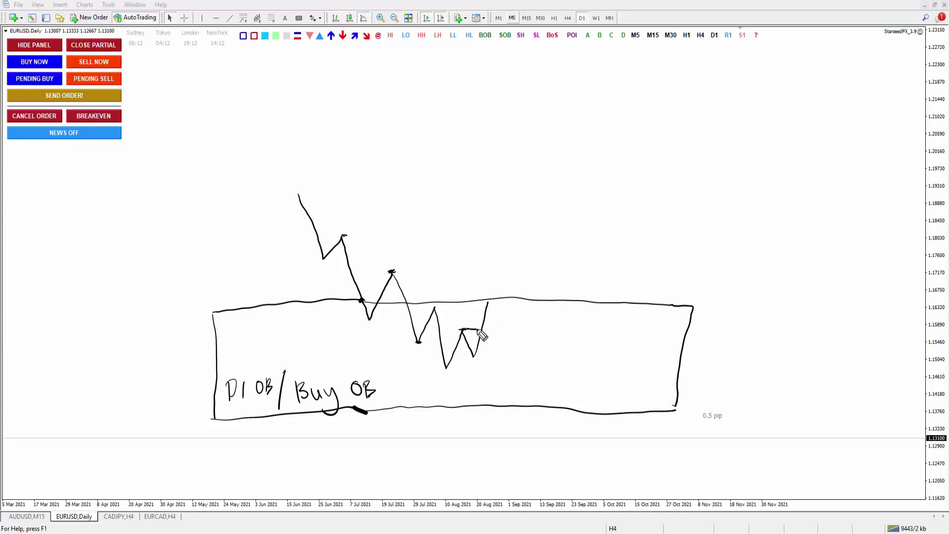
pyautogui.hotkey('ctrl', 'z')
pyautogui.moveTo(472, 321); pyautogui.dragTo(479, 328)
pyautogui.moveTo(479, 342)
pyautogui.mouseDown()
pyautogui.moveTo(474, 349)
pyautogui.moveTo(501, 338)
pyautogui.mouseUp()
pyautogui.moveTo(489, 303); pyautogui.dragTo(499, 382)
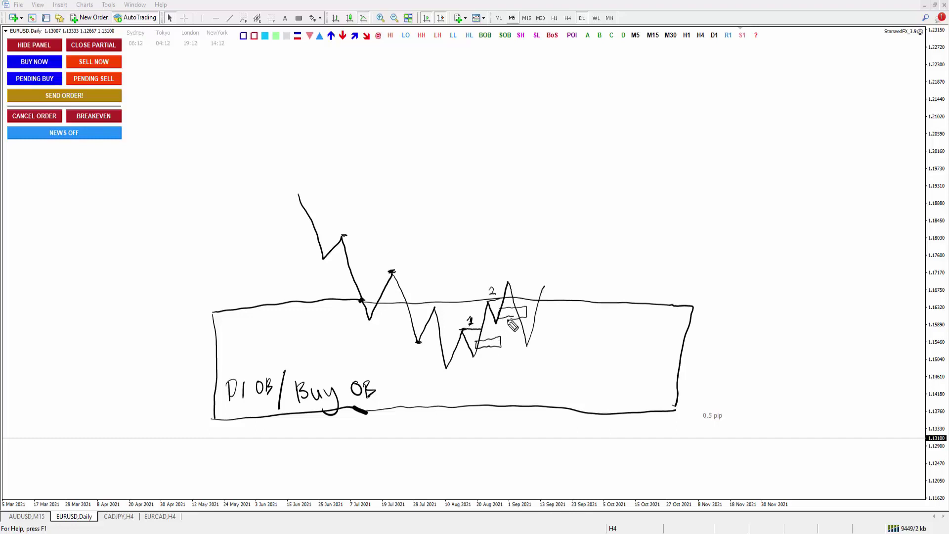
# Step: Undo the numbered-break strokes back to the price leg that falls into the order block box
pyautogui.hotkey('ctrl', 'z')
pyautogui.hotkey('ctrl', 'z')
pyautogui.hotkey('ctrl', 'z')
pyautogui.hotkey('ctrl', 'z')
pyautogui.hotkey('ctrl', 'z')
pyautogui.hotkey('ctrl', 'z')
pyautogui.hotkey('ctrl', 'z')
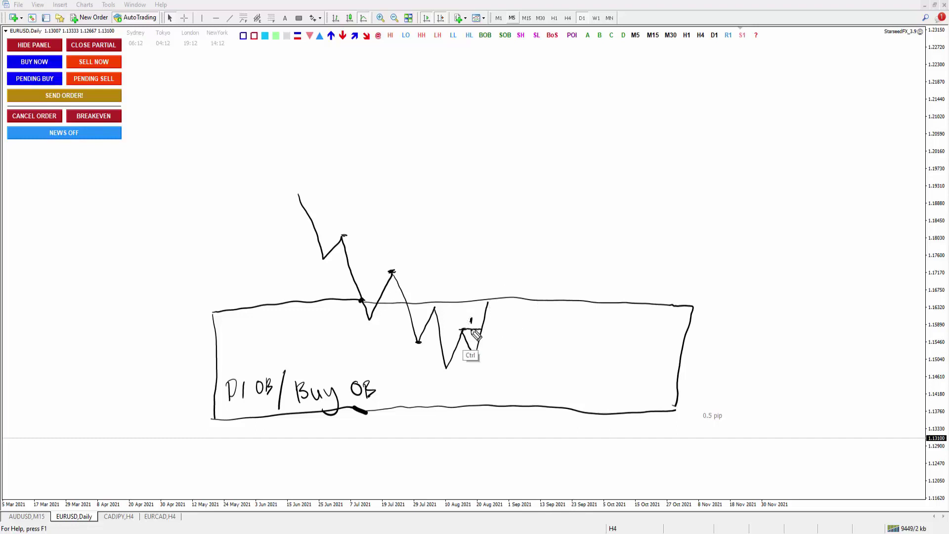
pyautogui.hotkey('ctrl', 'z')
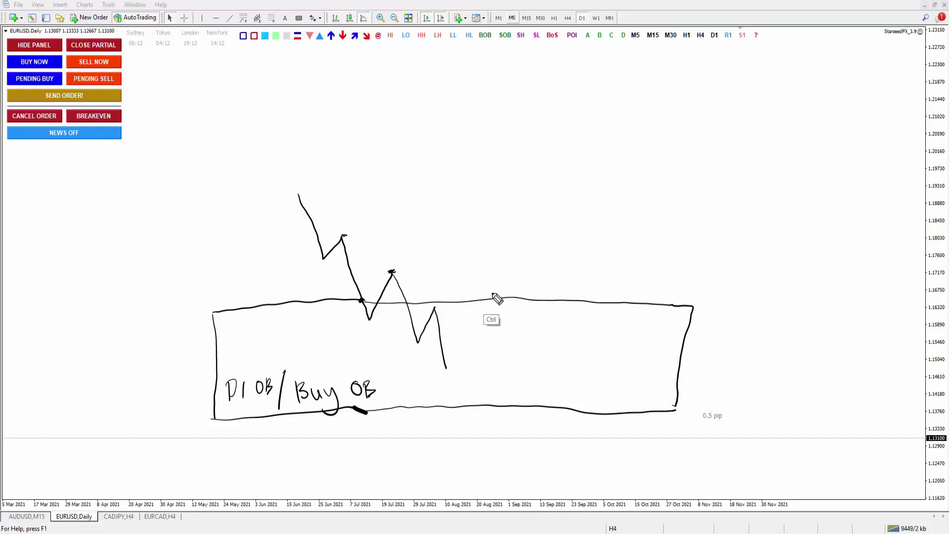
pyautogui.hotkey('ctrl', 'z')
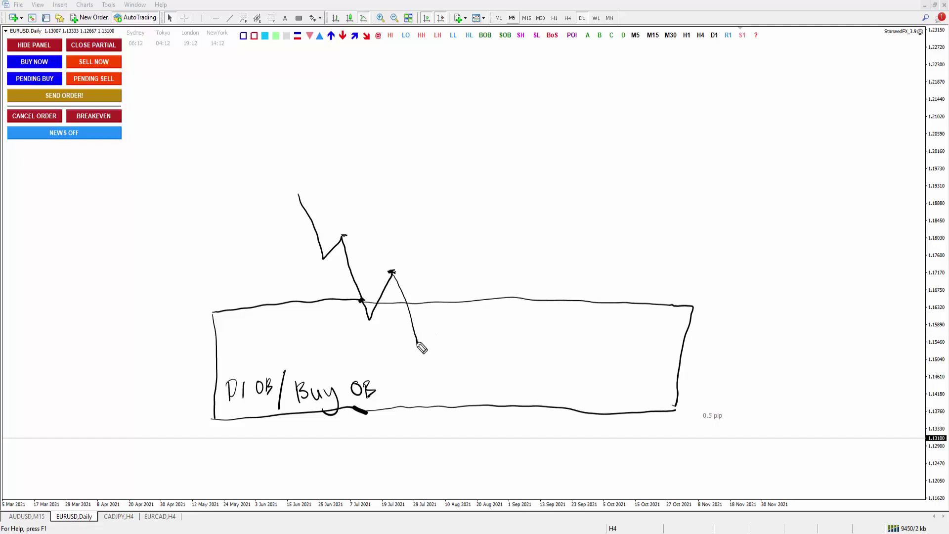
# Step: Sketch a lower low with one sharp upward break, label the swings "Lh", "LL" and "Hh", and add a small pullback box
pyautogui.moveTo(419, 343)
pyautogui.mouseDown()
pyautogui.moveTo(428, 325)
pyautogui.moveTo(446, 364)
pyautogui.moveTo(448, 297)
pyautogui.moveTo(450, 325)
pyautogui.mouseUp()
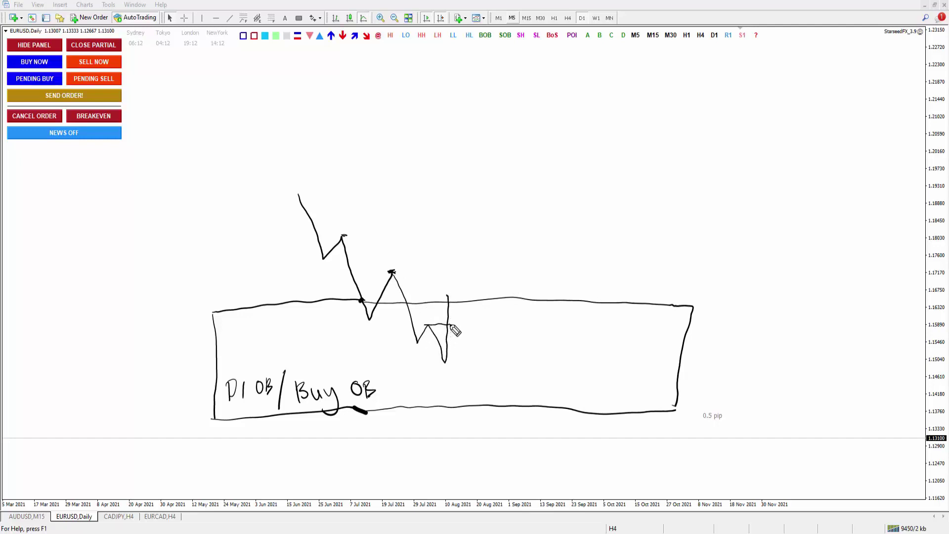
pyautogui.moveTo(438, 363)
pyautogui.mouseDown()
pyautogui.moveTo(443, 374)
pyautogui.moveTo(453, 370)
pyautogui.mouseUp()
pyautogui.moveTo(443, 277)
pyautogui.mouseDown()
pyautogui.moveTo(444, 291)
pyautogui.moveTo(460, 291)
pyautogui.moveTo(429, 320)
pyautogui.moveTo(436, 320)
pyautogui.mouseUp()
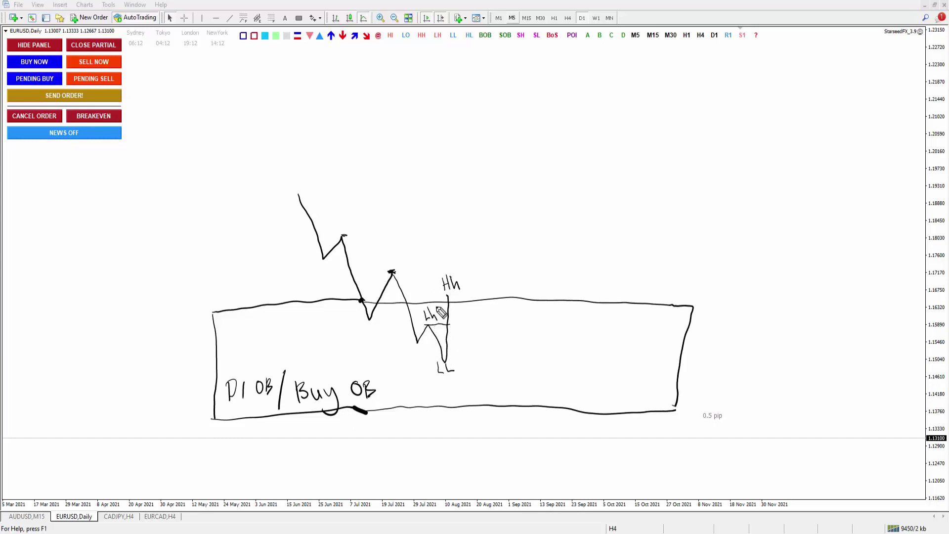
pyautogui.moveTo(385, 256); pyautogui.dragTo(400, 262)
pyautogui.moveTo(448, 296); pyautogui.dragTo(471, 340)
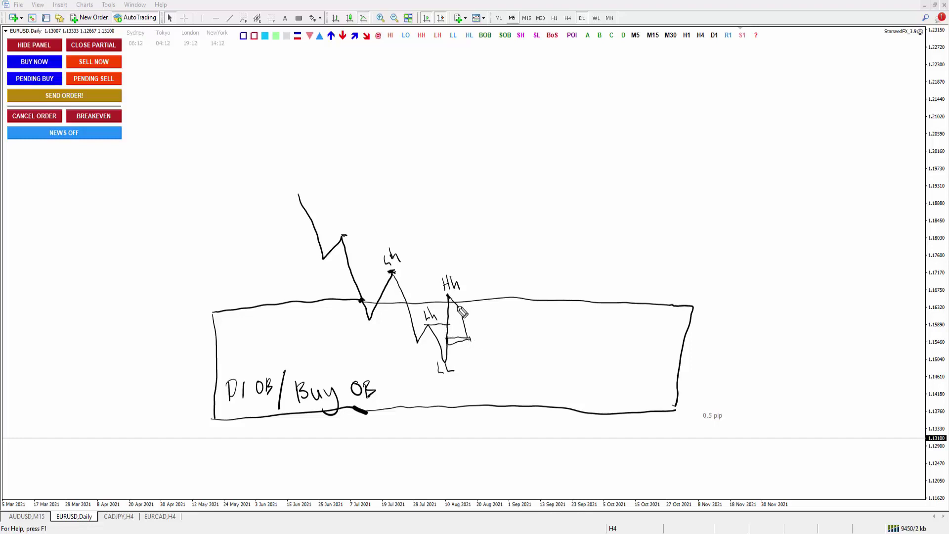
# Step: Try a second upward break followed by a fall through the box's lower edge, and undo this whole scenario
pyautogui.moveTo(442, 311)
pyautogui.mouseDown()
pyautogui.moveTo(472, 319)
pyautogui.moveTo(476, 308)
pyautogui.moveTo(487, 322)
pyautogui.moveTo(494, 281)
pyautogui.moveTo(489, 305)
pyautogui.mouseUp()
pyautogui.moveTo(493, 282); pyautogui.dragTo(566, 417)
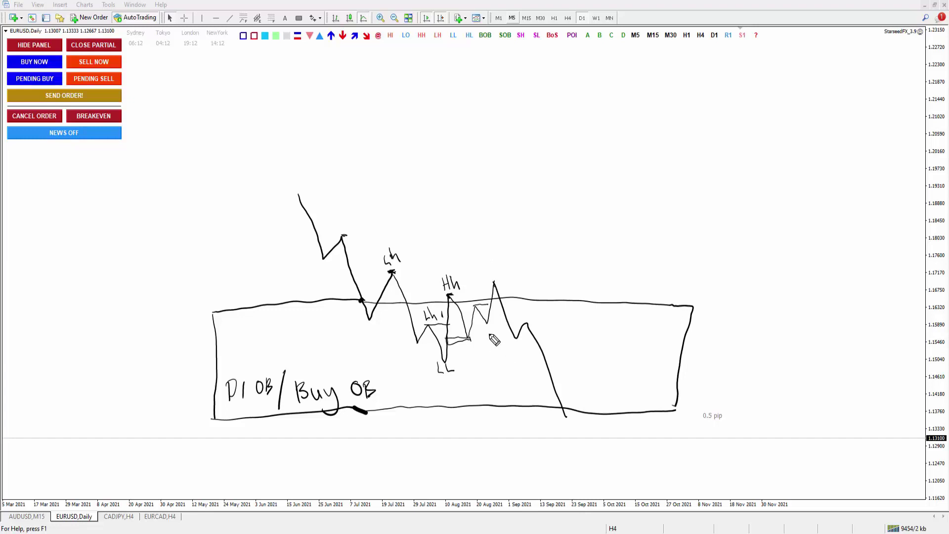
pyautogui.hotkey('ctrl', 'z')
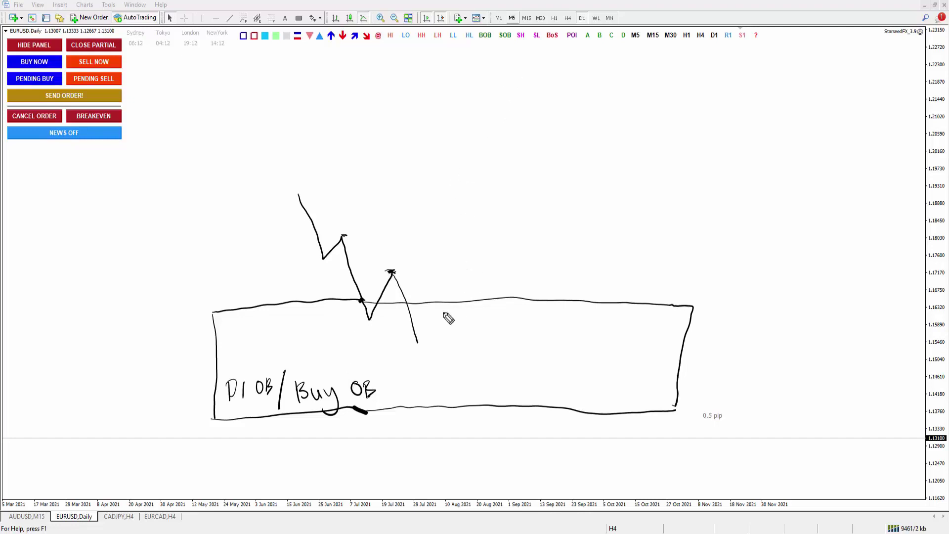
# Step: Sketch price zigzagging below the order block box, reversing through two marked highs, and rallying well above the box
pyautogui.moveTo(419, 342)
pyautogui.mouseDown()
pyautogui.moveTo(433, 325)
pyautogui.moveTo(445, 364)
pyautogui.moveTo(471, 343)
pyautogui.moveTo(494, 415)
pyautogui.mouseUp()
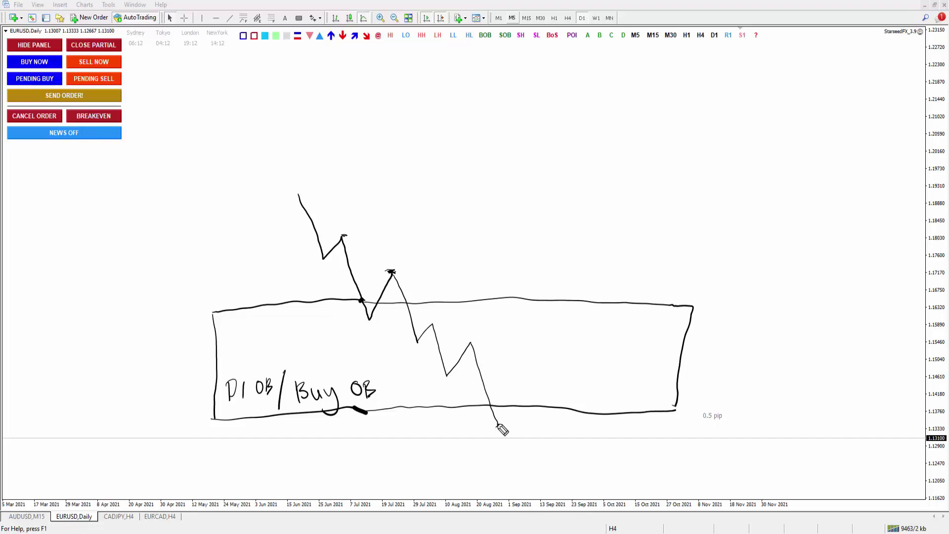
pyautogui.moveTo(497, 424)
pyautogui.mouseDown()
pyautogui.moveTo(510, 389)
pyautogui.moveTo(525, 401)
pyautogui.moveTo(532, 334)
pyautogui.mouseUp()
pyautogui.moveTo(514, 374)
pyautogui.mouseDown()
pyautogui.moveTo(529, 373)
pyautogui.moveTo(509, 374)
pyautogui.mouseUp()
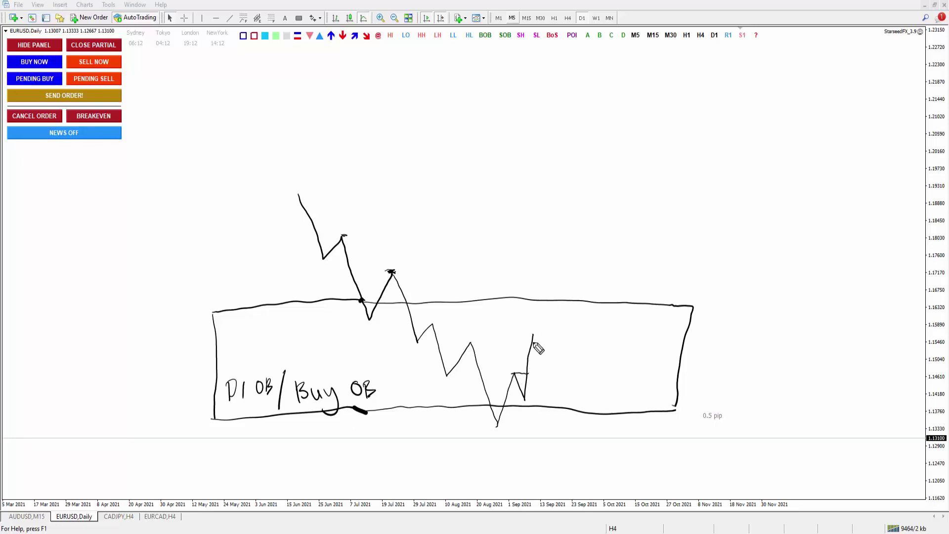
pyautogui.moveTo(534, 336)
pyautogui.mouseDown()
pyautogui.moveTo(547, 367)
pyautogui.moveTo(566, 306)
pyautogui.mouseUp()
pyautogui.moveTo(528, 335); pyautogui.dragTo(555, 337)
pyautogui.moveTo(567, 305); pyautogui.dragTo(670, 158)
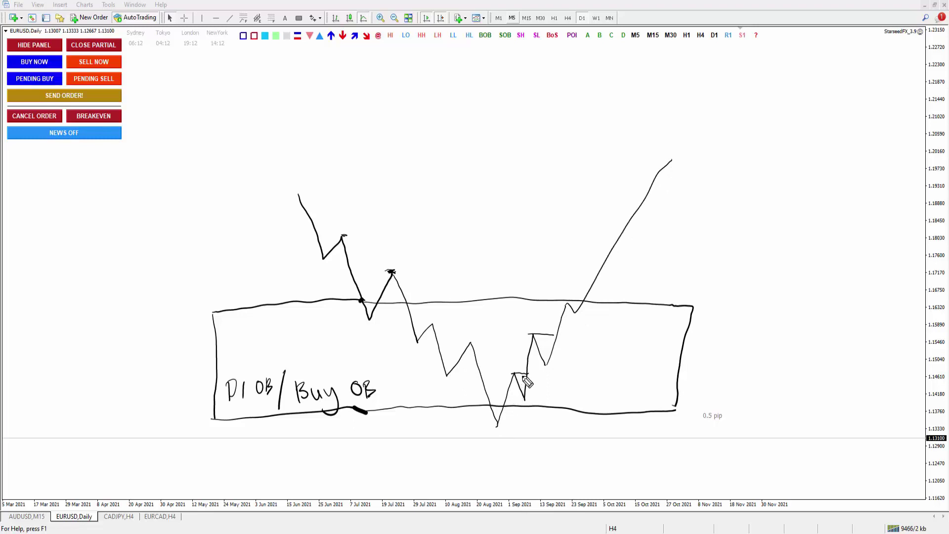
# Step: Undo the final rally, the second break marking and the rising leg up to the box's upper edge
pyautogui.press('ctrl')
pyautogui.hotkey('ctrl', 'z')
pyautogui.hotkey('ctrl', 'z')
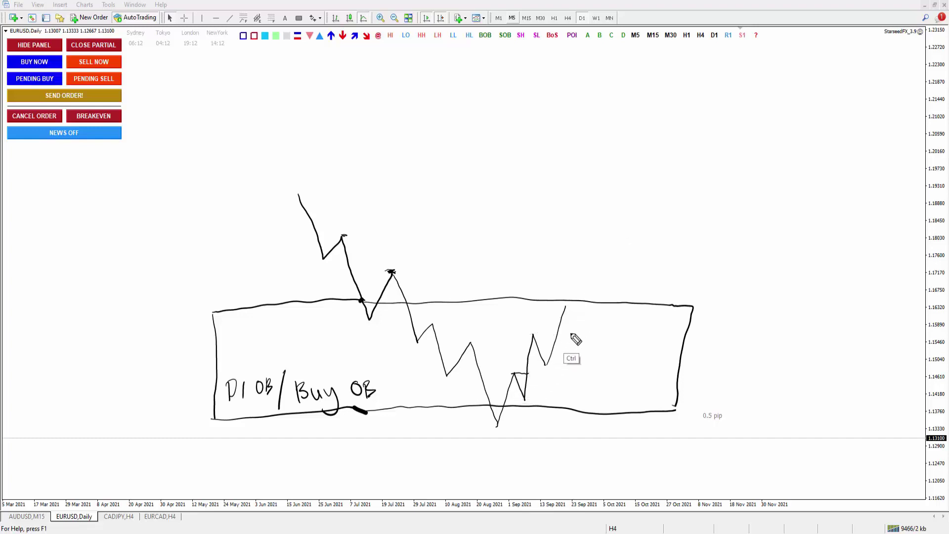
pyautogui.hotkey('ctrl', 'z')
# Step: Clear the sketch, show the EURCAD chart on the M5 timeframe, and slightly compress its price scale
pyautogui.click(126, 516)
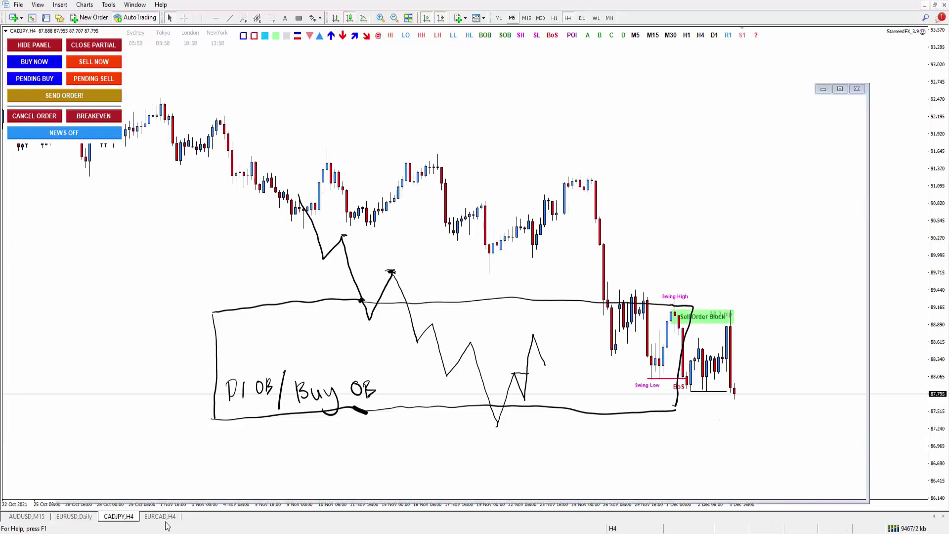
pyautogui.click(163, 516)
pyautogui.press('Escape')
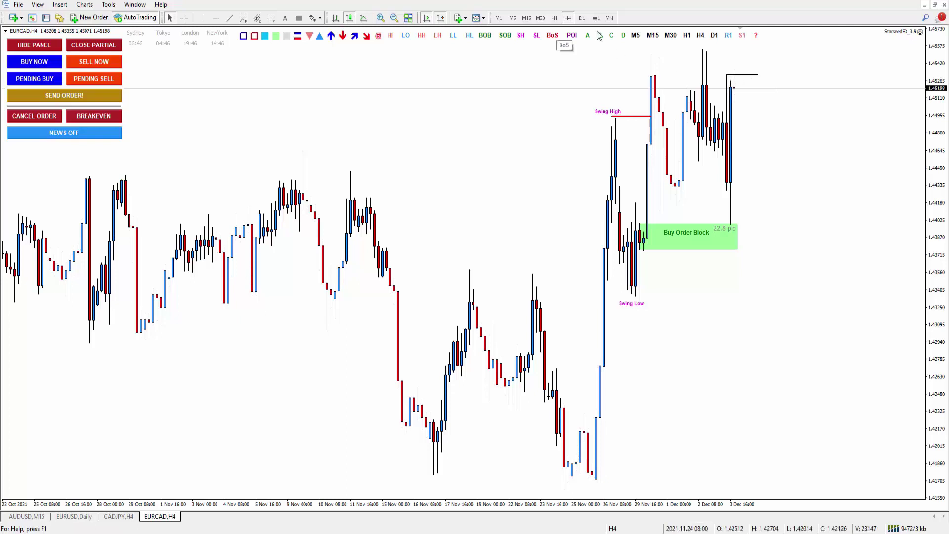
pyautogui.click(526, 18)
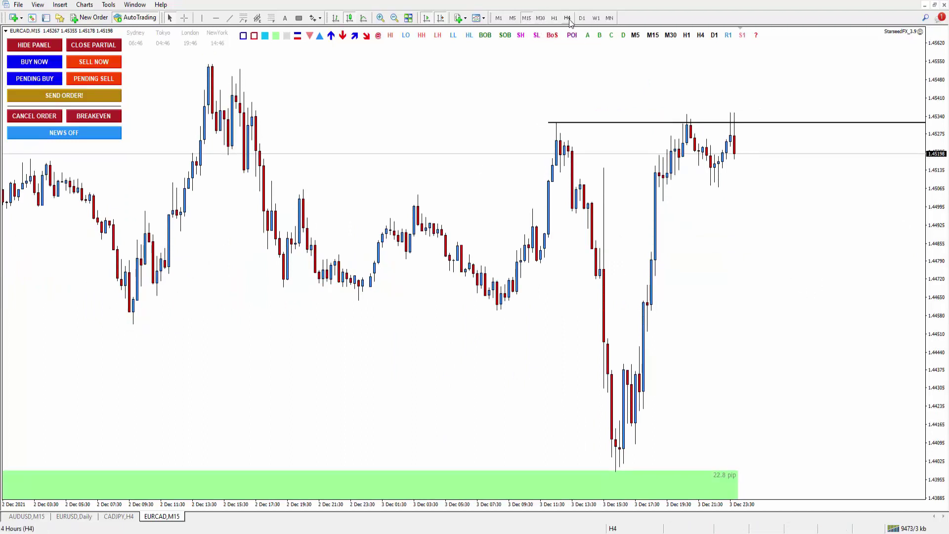
pyautogui.click(513, 18)
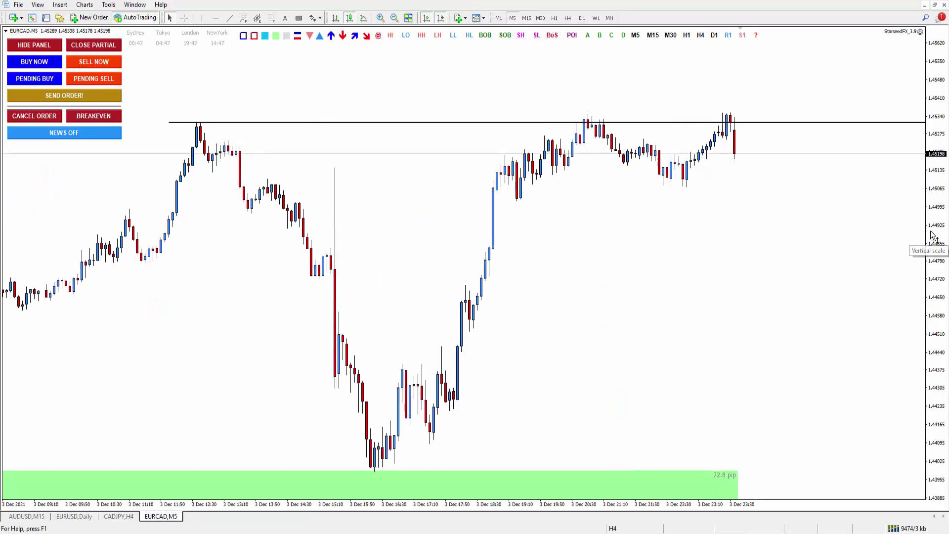
pyautogui.moveTo(932, 235); pyautogui.dragTo(933, 238)
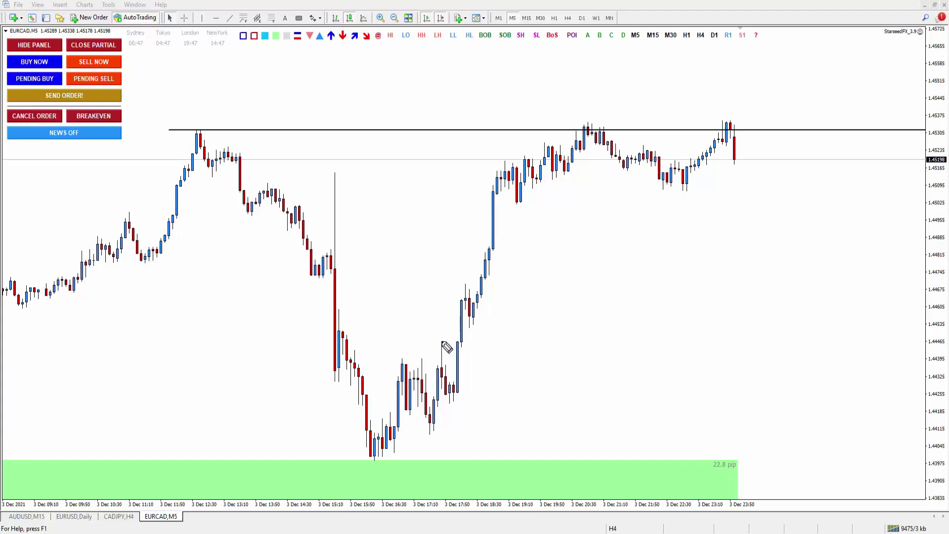
# Step: Sketch a line at the recent swing high and a box around the candles before the first rally, and draw a Fibonacci target grid there
pyautogui.moveTo(441, 341); pyautogui.dragTo(460, 341)
pyautogui.moveTo(388, 412)
pyautogui.mouseDown()
pyautogui.moveTo(398, 411)
pyautogui.moveTo(389, 435)
pyautogui.moveTo(402, 416)
pyautogui.moveTo(434, 437)
pyautogui.moveTo(394, 439)
pyautogui.mouseUp()
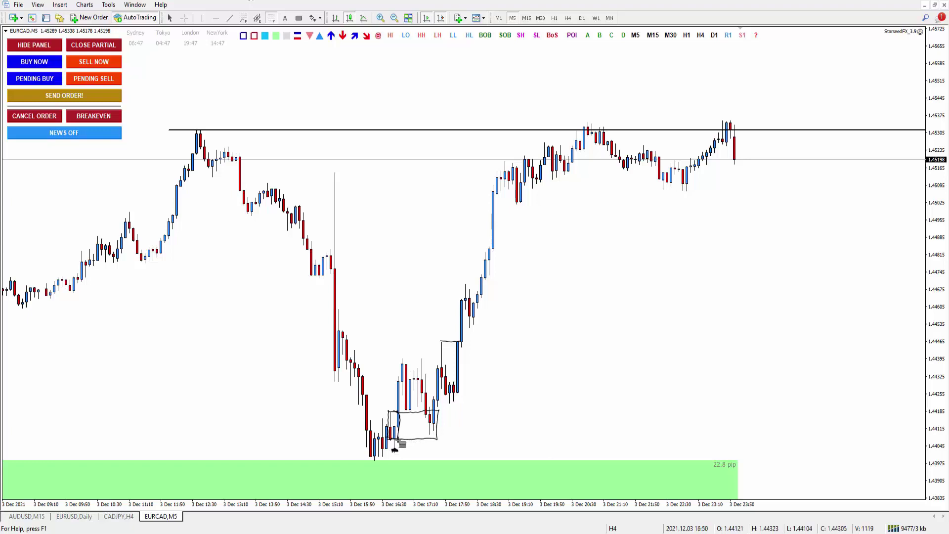
pyautogui.moveTo(399, 438); pyautogui.dragTo(406, 427)
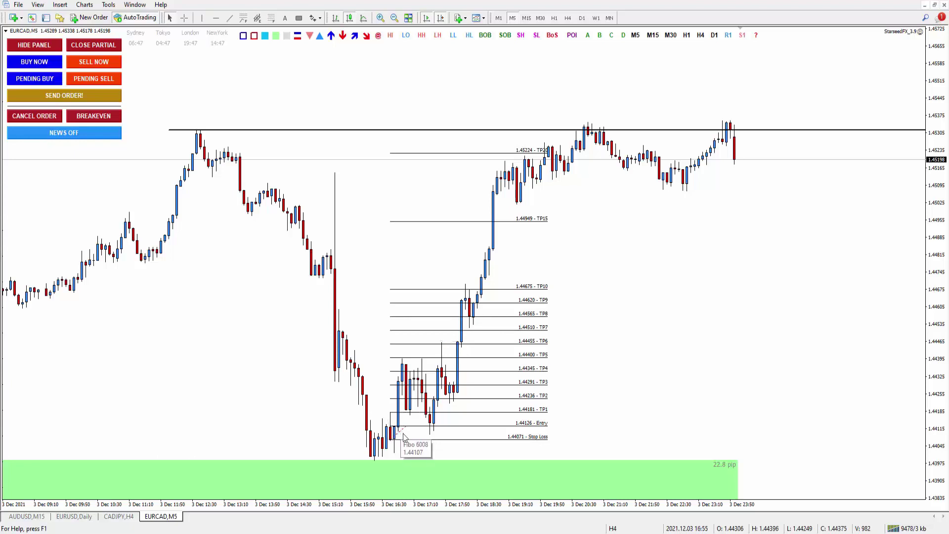
# Step: Place an 11.5 pip green box over the sketched order block candles and a red line along its upper edge
pyautogui.click(276, 35)
pyautogui.click(718, 220)
pyautogui.moveTo(717, 221); pyautogui.dragTo(524, 385)
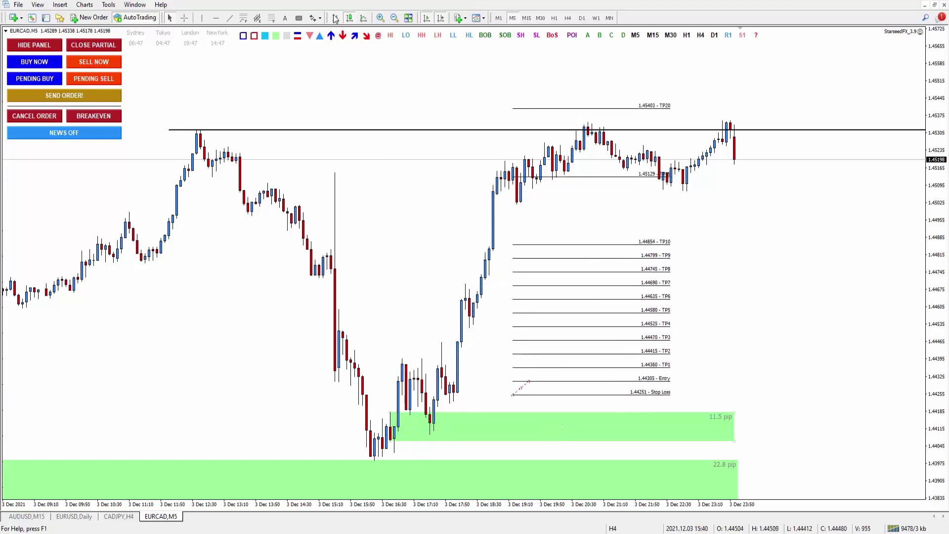
pyautogui.click(298, 37)
pyautogui.click(394, 412)
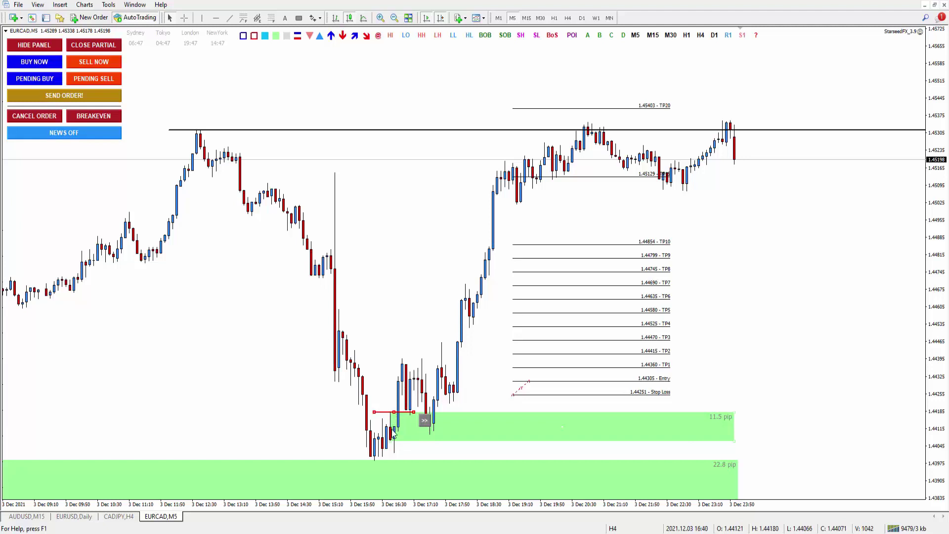
# Step: Try the Fibonacci grid on the 11.5 pip box with Stop Loss at its lower edge and Entry at its upper edge, and delete the grid
pyautogui.moveTo(529, 393); pyautogui.dragTo(451, 415)
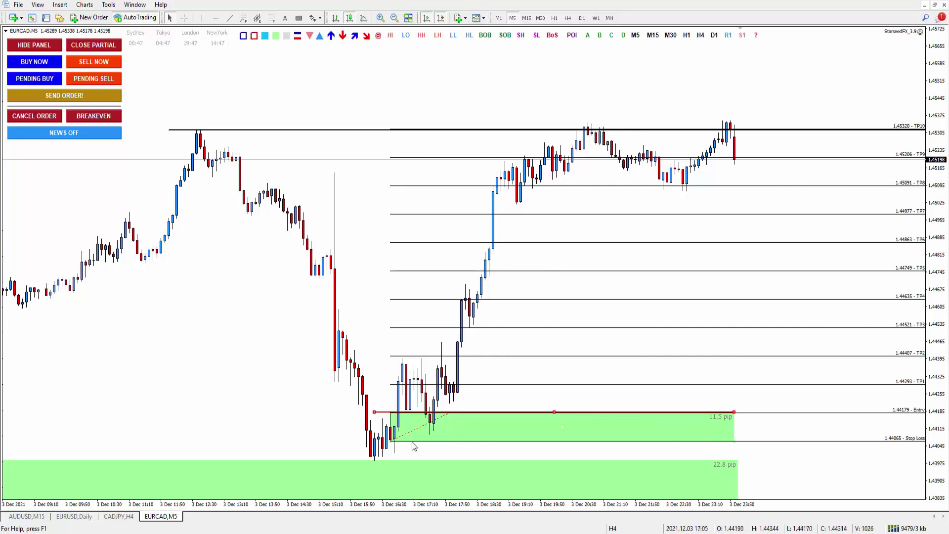
pyautogui.rightClick(540, 356)
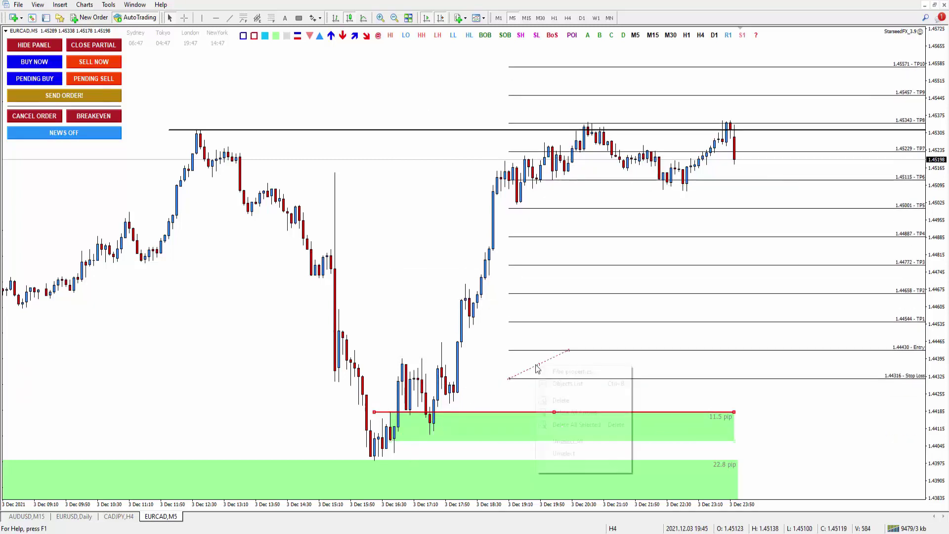
pyautogui.click(549, 384)
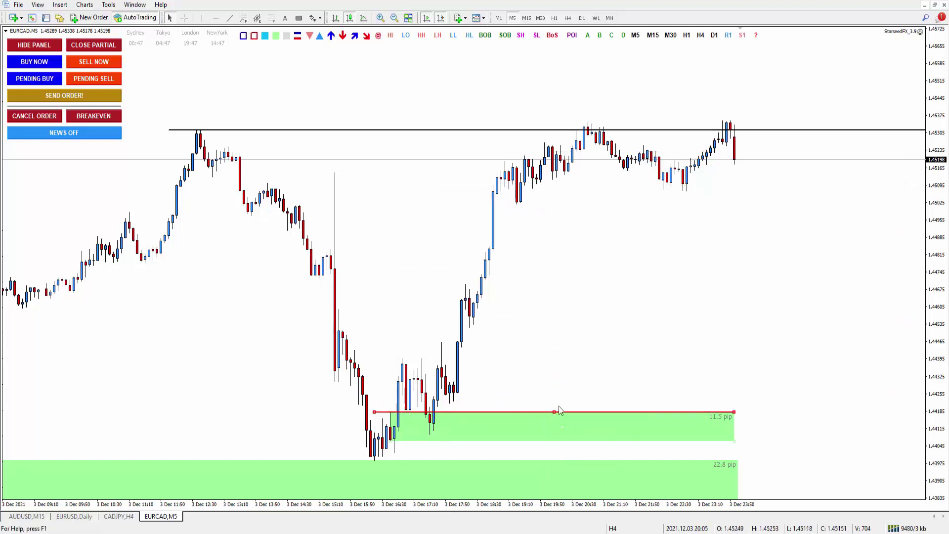
# Step: Shorten the red line and move it up to the swing high that the later rally breaks
pyautogui.moveTo(559, 409); pyautogui.dragTo(568, 413)
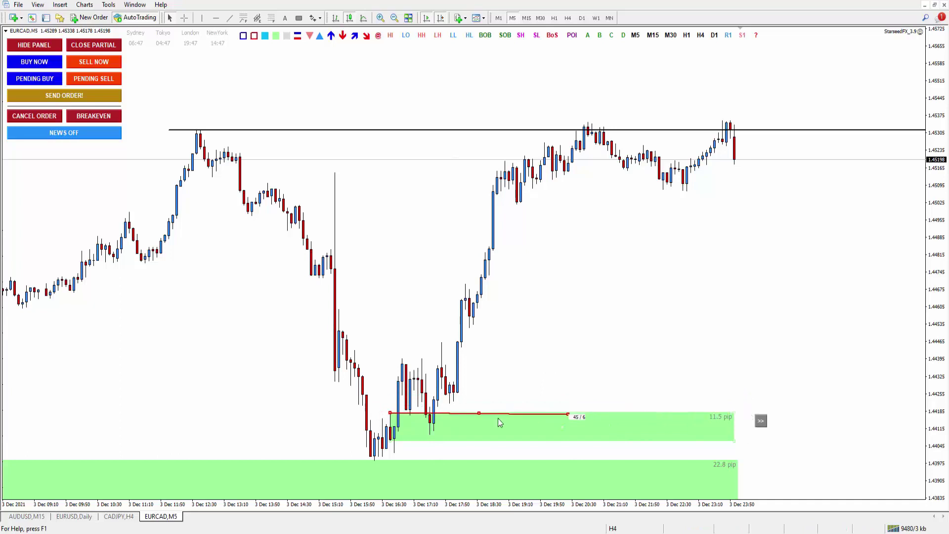
pyautogui.moveTo(498, 422); pyautogui.dragTo(427, 419)
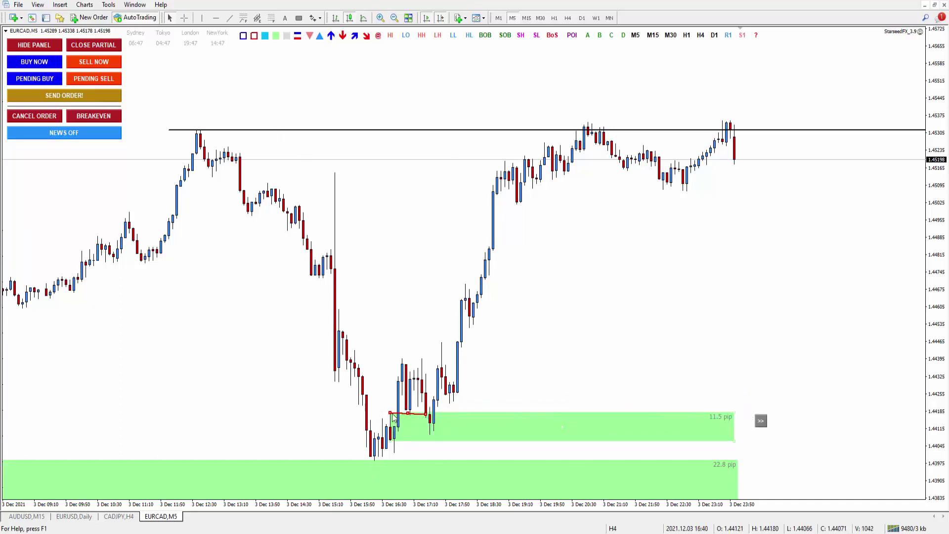
pyautogui.moveTo(410, 418); pyautogui.dragTo(447, 363)
pyautogui.scroll(1, 462, 370)
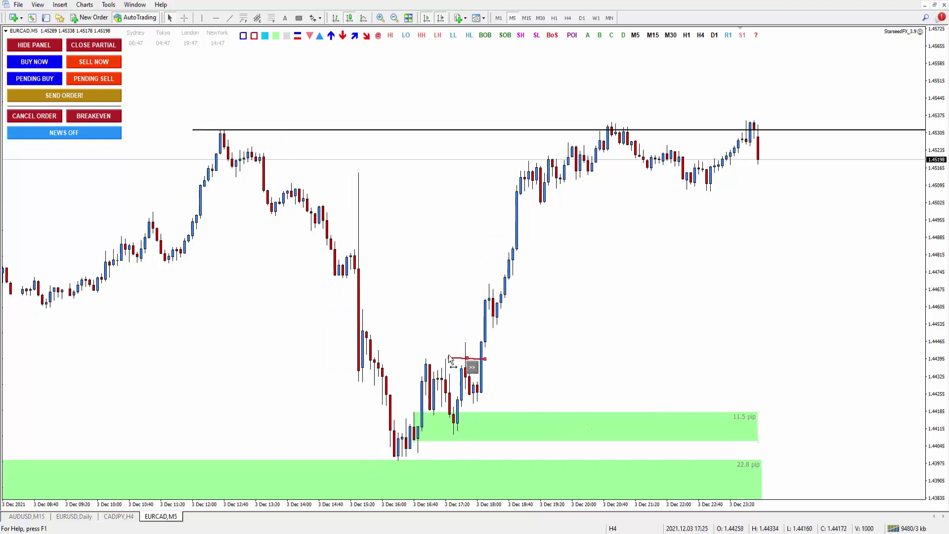
pyautogui.moveTo(467, 361); pyautogui.dragTo(478, 356)
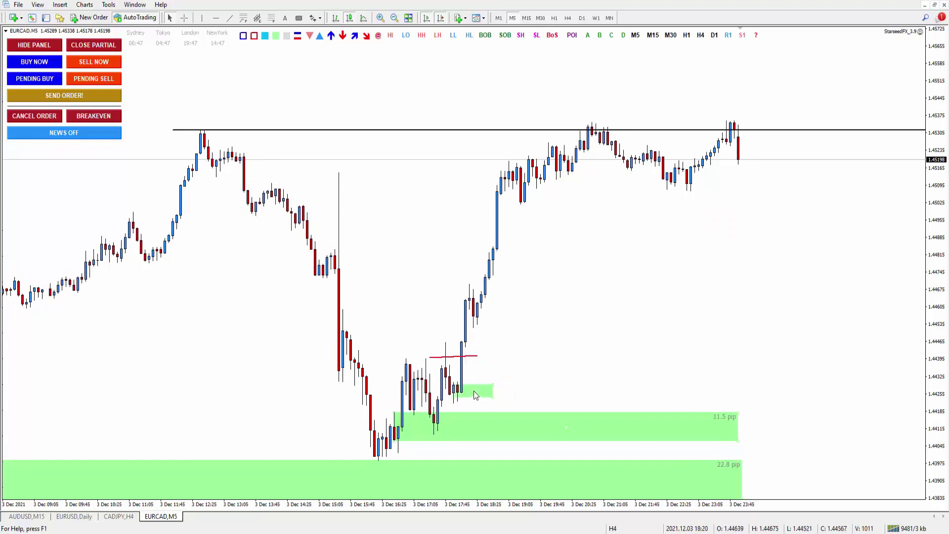
# Step: Fit the small green box to 5.3 pips around the last candles before the rally, below the red line
pyautogui.click(475, 389)
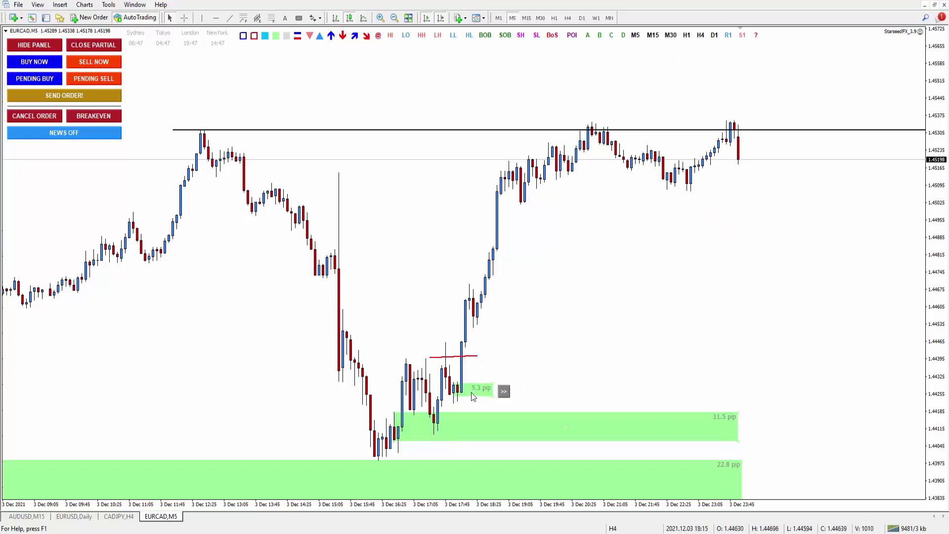
pyautogui.doubleClick(457, 360)
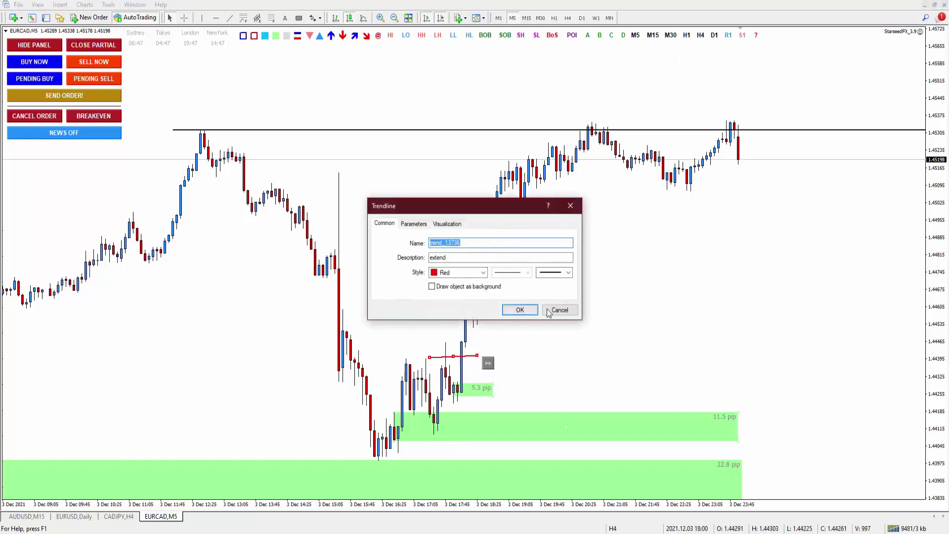
pyautogui.click(554, 310)
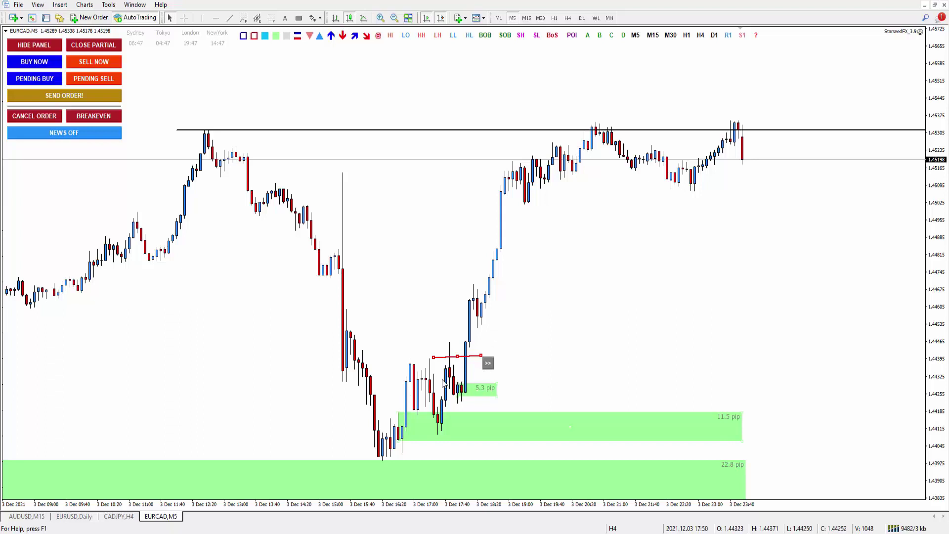
# Step: Show the EURCAD chart on the M15 timeframe and delete its Fibonacci grid
pyautogui.click(525, 18)
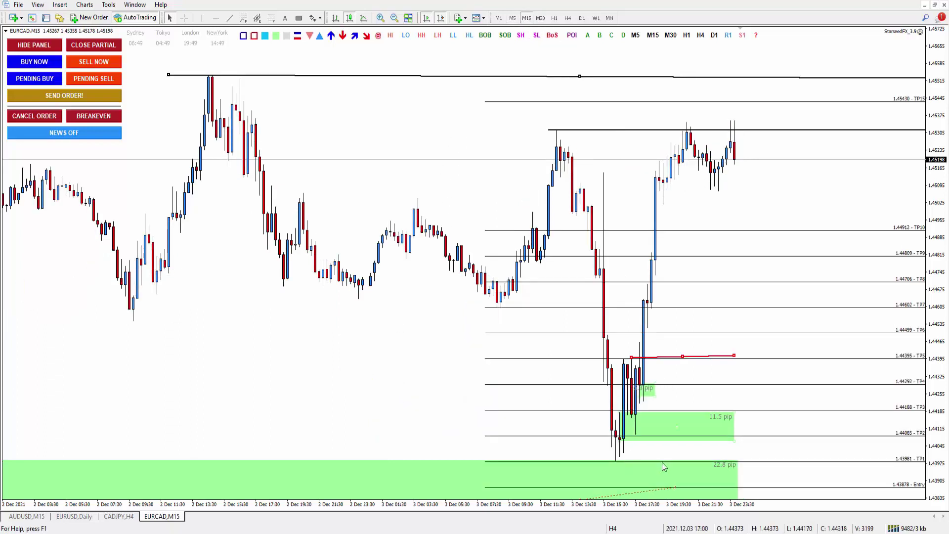
pyautogui.moveTo(675, 487); pyautogui.dragTo(715, 325)
pyautogui.rightClick(715, 325)
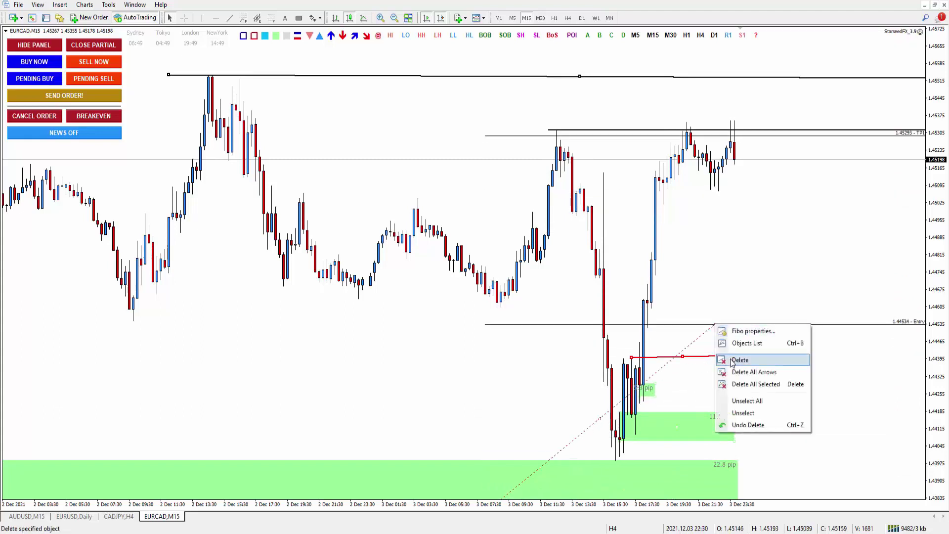
pyautogui.click(732, 360)
# Step: Delete the red line and the two smaller green boxes, keeping only the 22.8 pip order block box
pyautogui.rightClick(680, 357)
pyautogui.click(692, 393)
pyautogui.rightClick(658, 403)
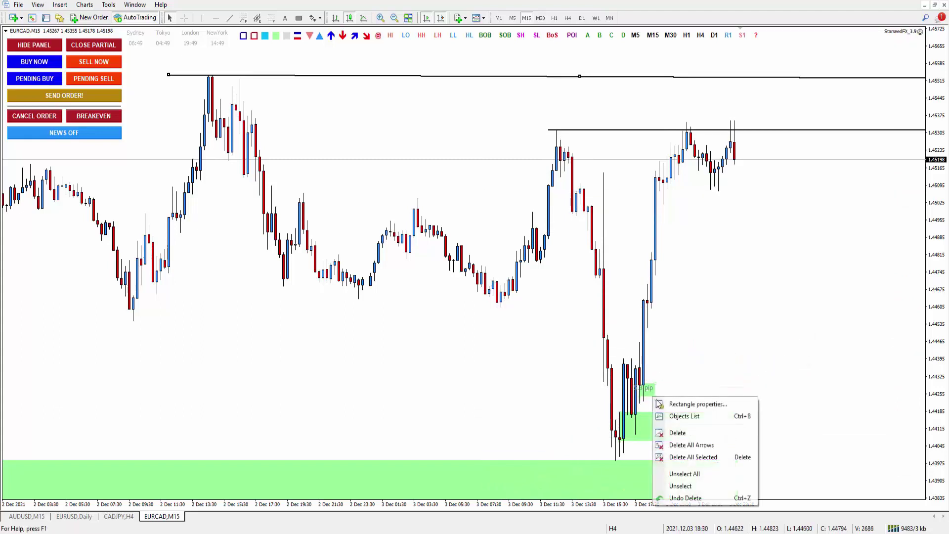
pyautogui.click(677, 432)
pyautogui.rightClick(732, 417)
pyautogui.click(751, 450)
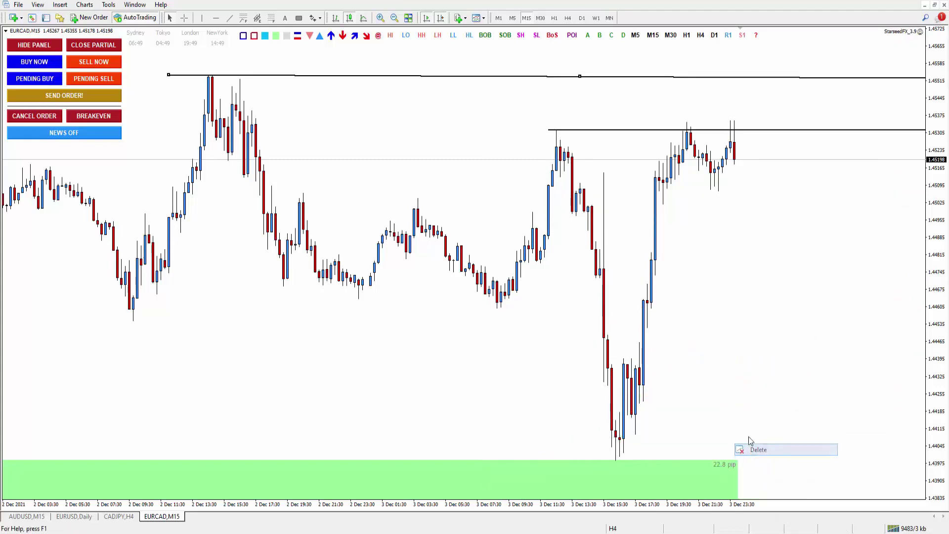
# Step: Place a short red horizontal line across the M15 swing high above the 22.8 pip box, just before the rally
pyautogui.scroll(1, 756, 415)
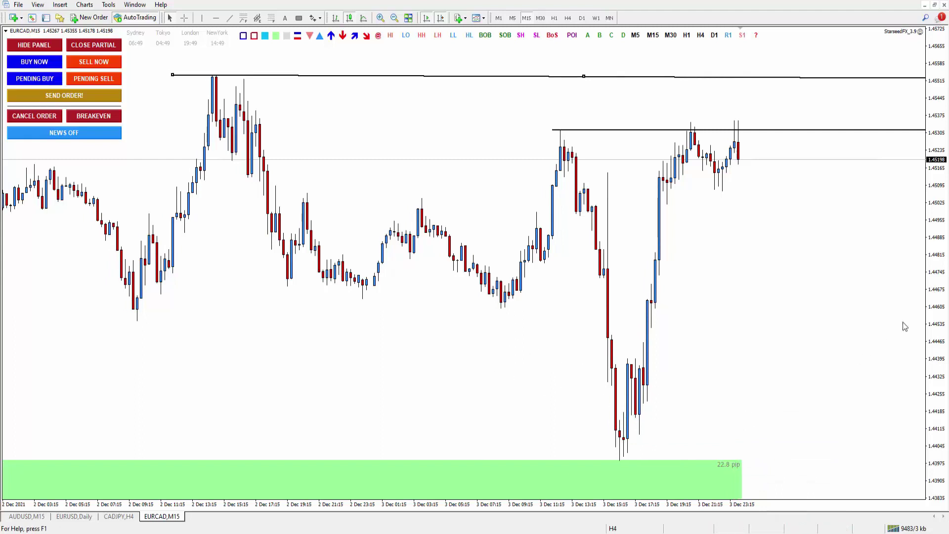
pyautogui.press('+')
pyautogui.moveTo(366, 267); pyautogui.dragTo(374, 267)
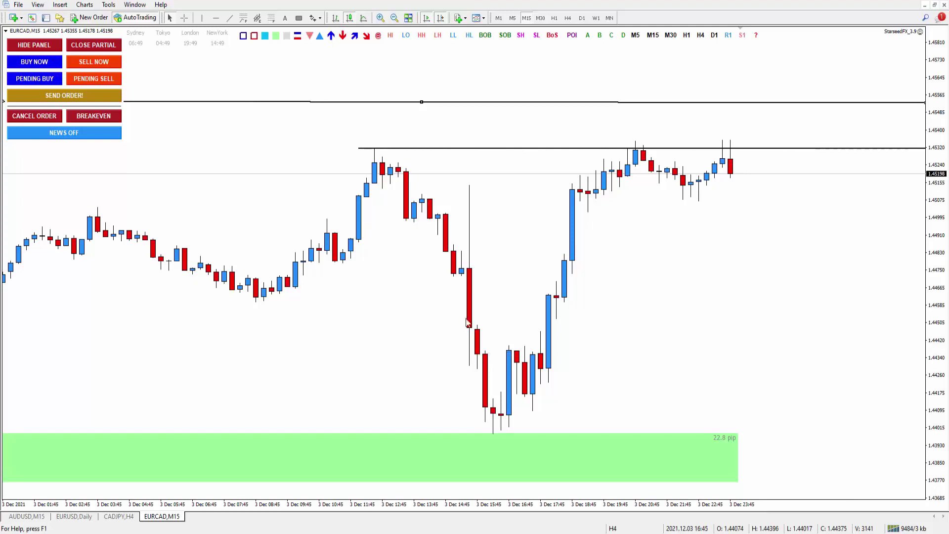
pyautogui.click(298, 36)
pyautogui.moveTo(707, 186); pyautogui.dragTo(525, 355)
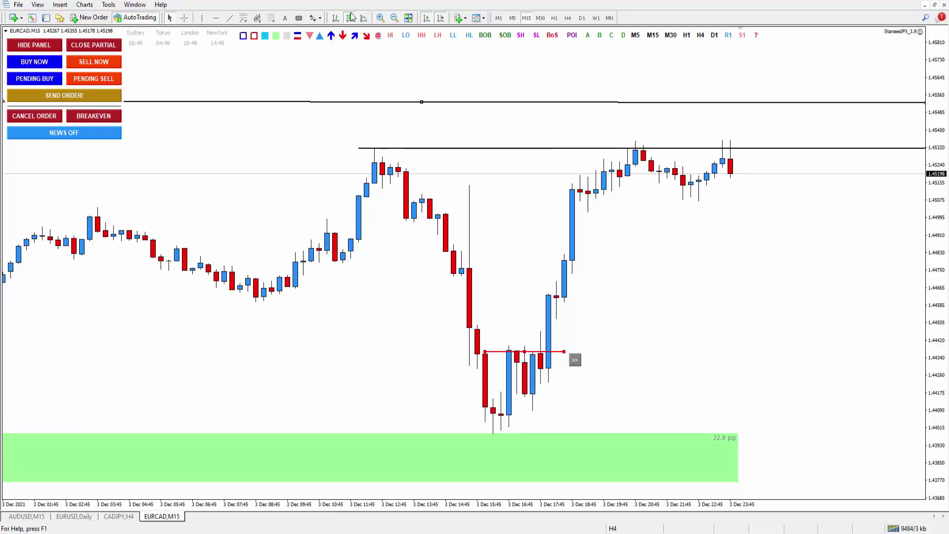
# Step: Place an 18.2 pip green box over the small candle before the first rally leg, below the red line
pyautogui.click(379, 18)
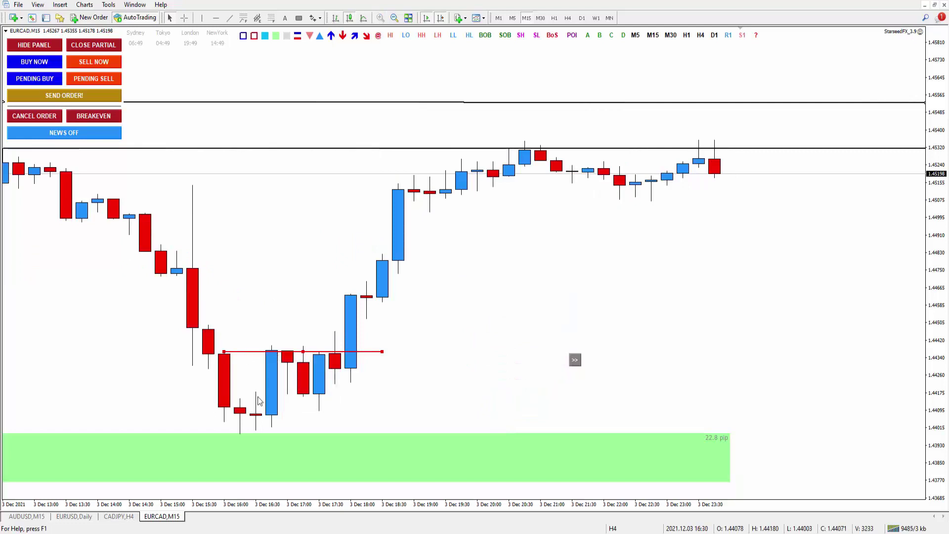
pyautogui.click(276, 35)
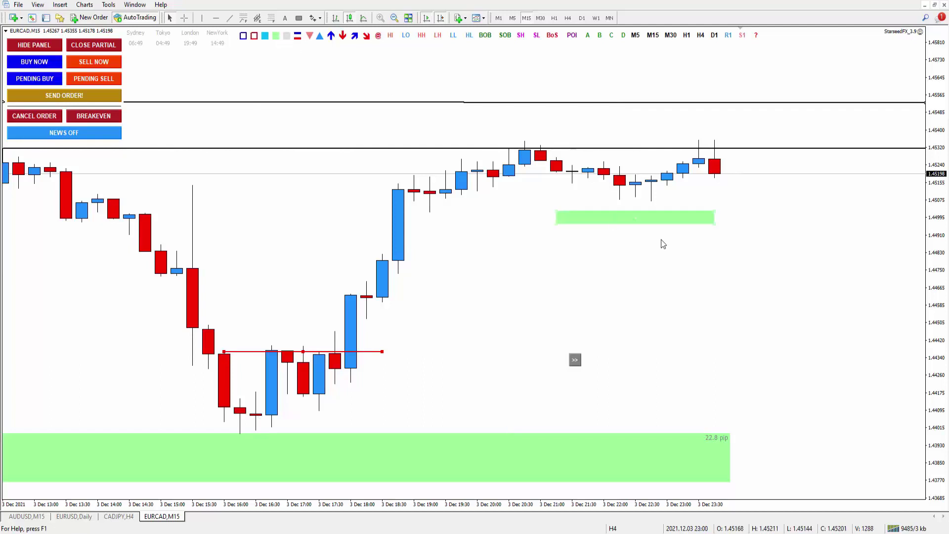
pyautogui.moveTo(637, 219); pyautogui.dragTo(534, 376)
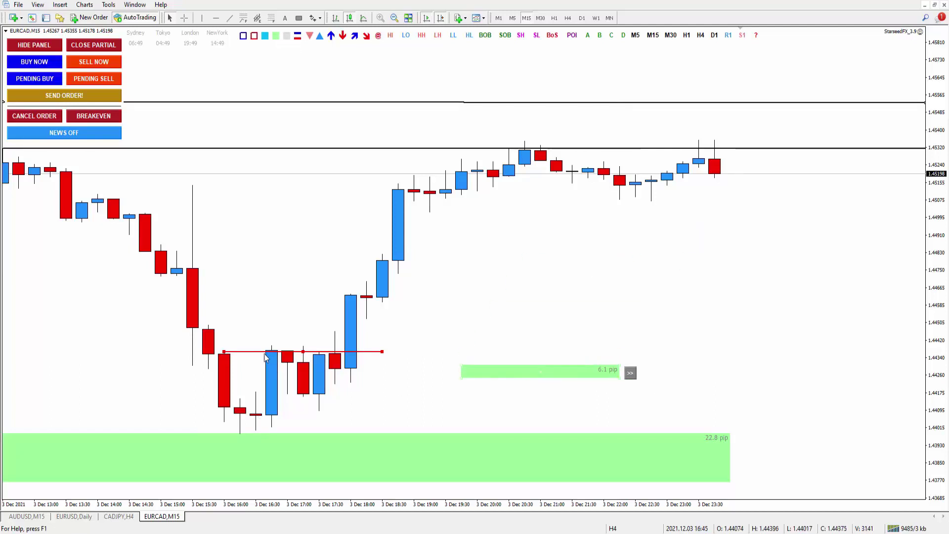
pyautogui.moveTo(315, 411); pyautogui.dragTo(331, 399)
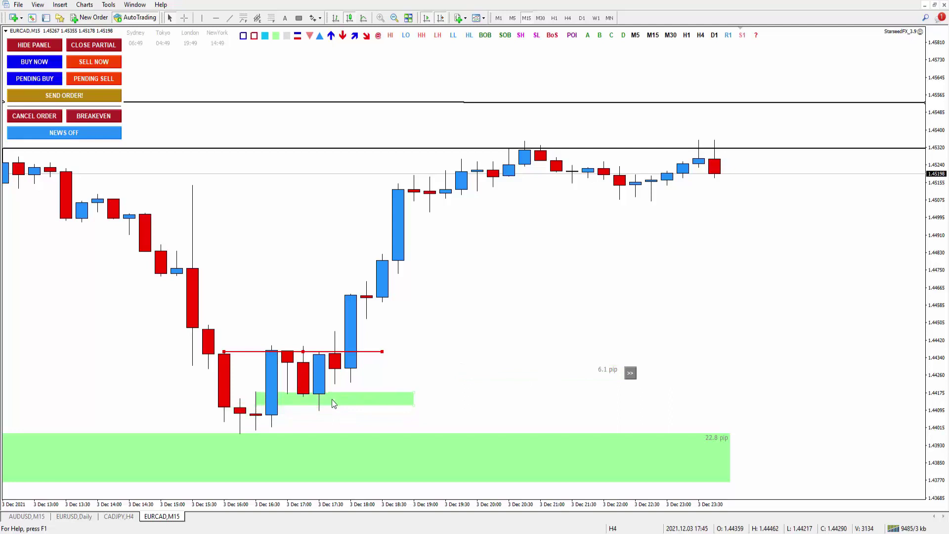
pyautogui.moveTo(409, 413); pyautogui.dragTo(333, 432)
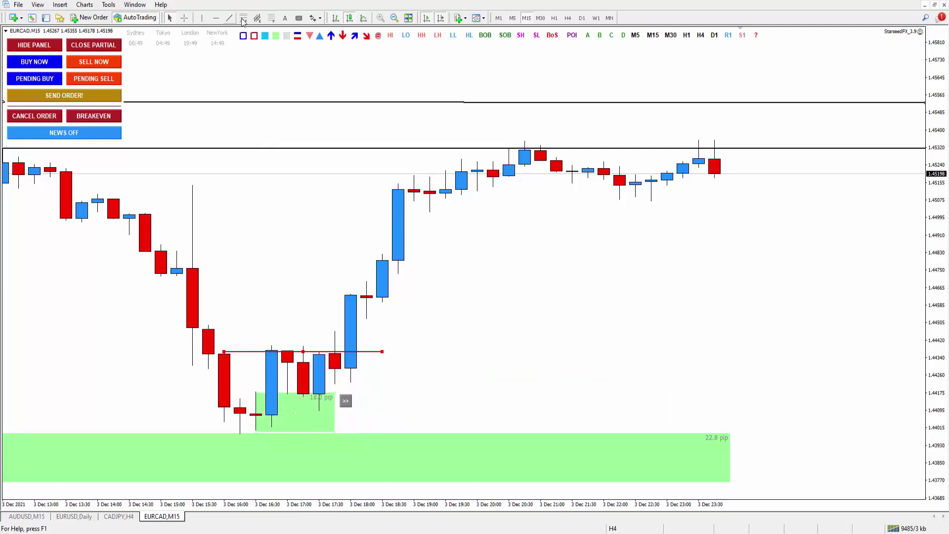
# Step: Delete the uppermost black trendline above the M15 price action
pyautogui.click(271, 18)
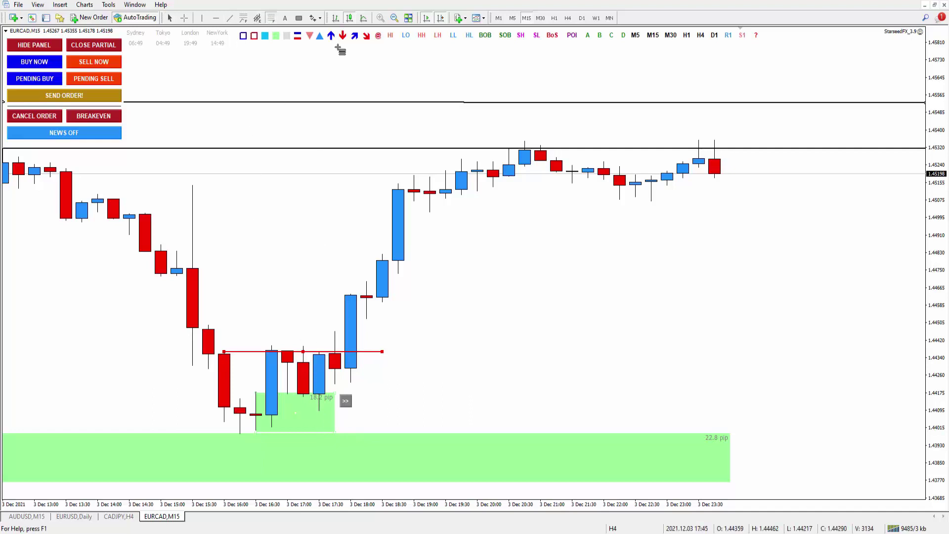
pyautogui.click(394, 18)
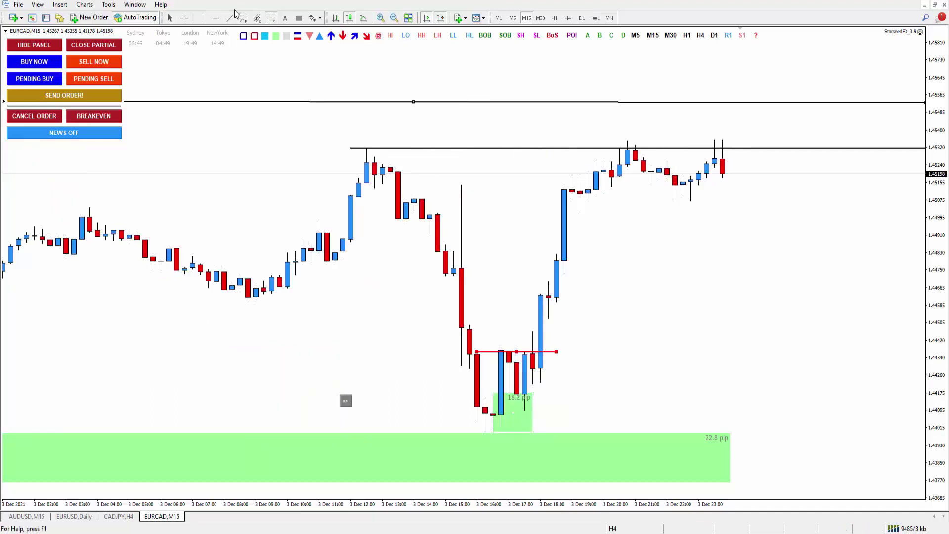
pyautogui.click(169, 18)
pyautogui.rightClick(414, 104)
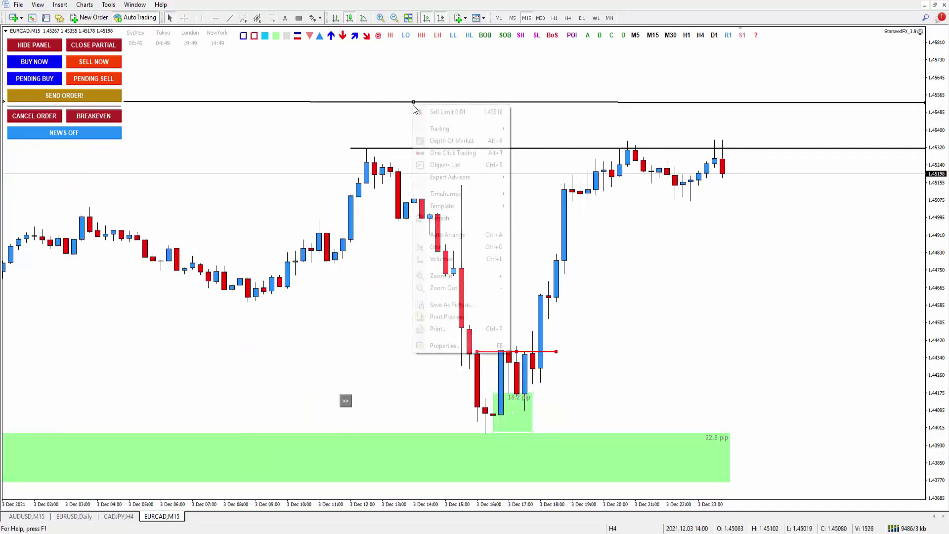
pyautogui.click(408, 104)
pyautogui.rightClick(409, 105)
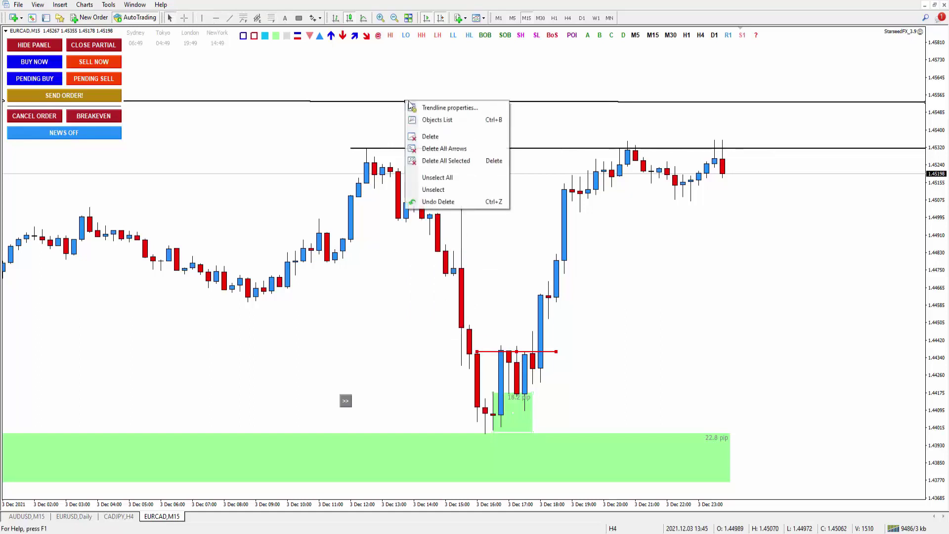
pyautogui.click(420, 133)
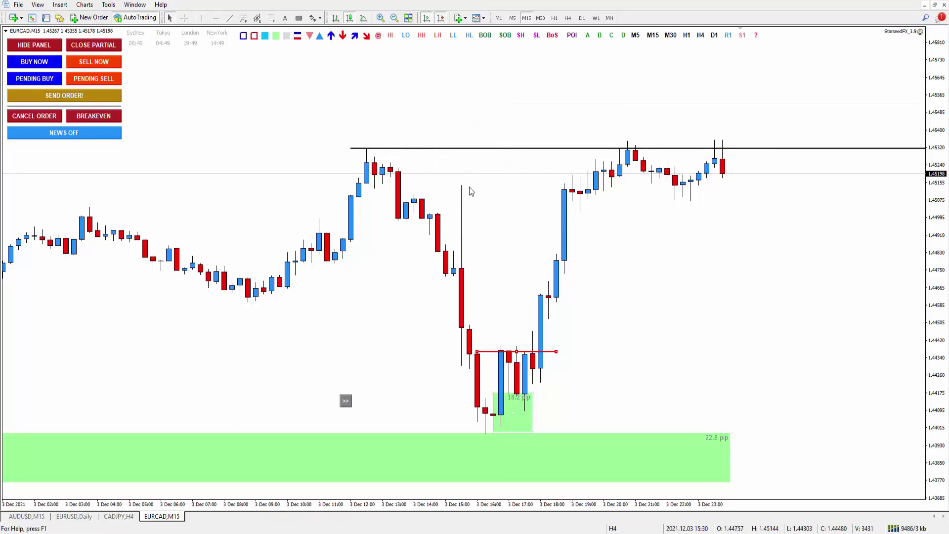
# Step: Draw a Fibonacci target grid on the 18.2 pip box with Stop Loss at 1.43995 and Entry at 1.44172
pyautogui.click(394, 19)
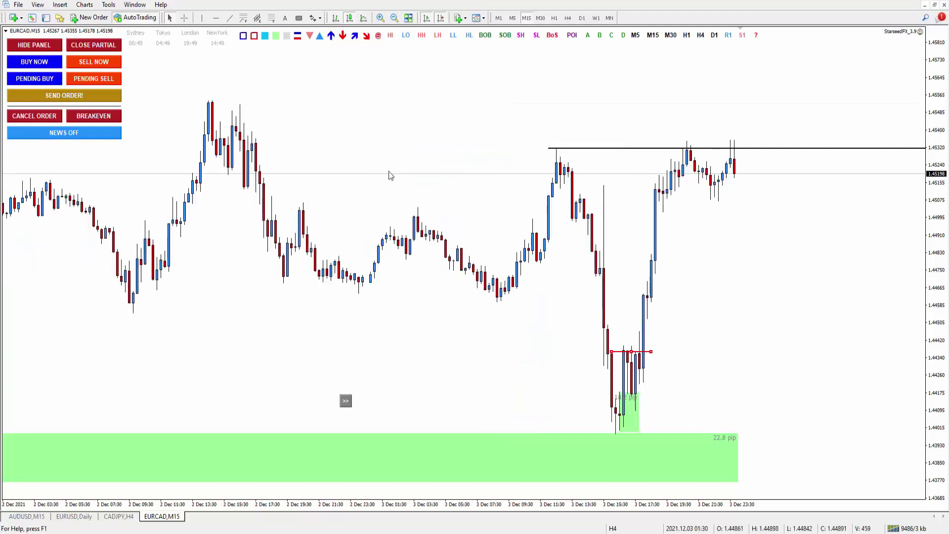
pyautogui.moveTo(932, 262); pyautogui.dragTo(936, 290)
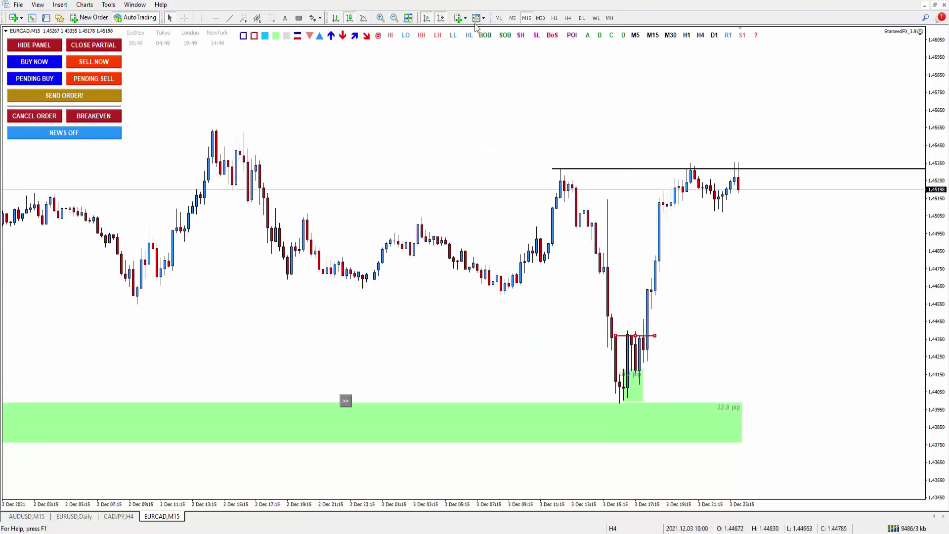
pyautogui.press('+')
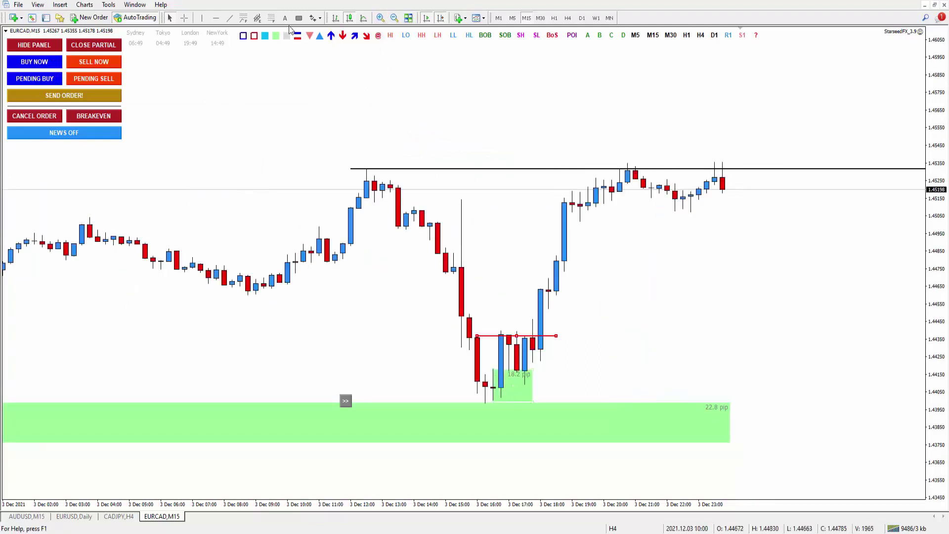
pyautogui.moveTo(503, 402)
pyautogui.mouseDown()
pyautogui.moveTo(525, 374)
pyautogui.moveTo(525, 390)
pyautogui.moveTo(528, 375)
pyautogui.mouseUp()
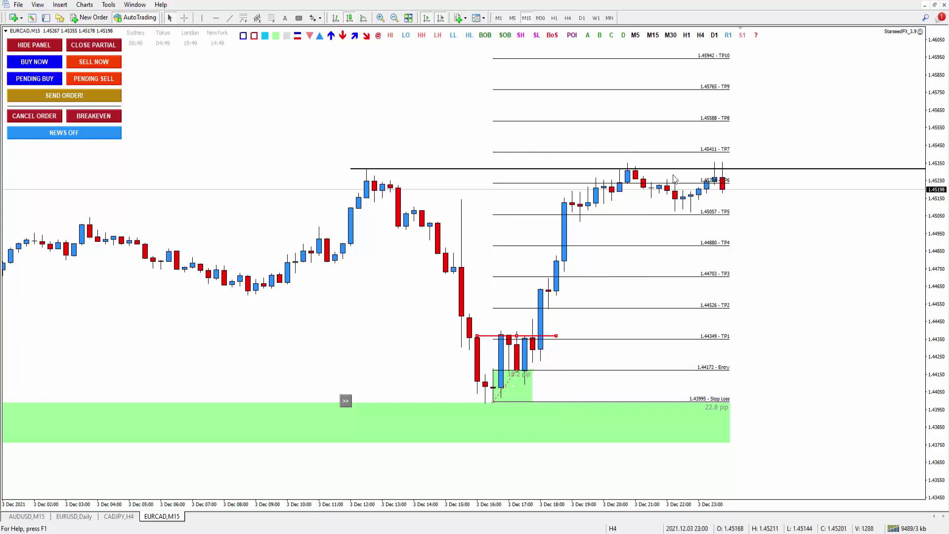
# Step: Move the Fibonacci target grid off the 18.2 pip box and delete it, along with the short red line
pyautogui.moveTo(507, 385); pyautogui.dragTo(631, 319)
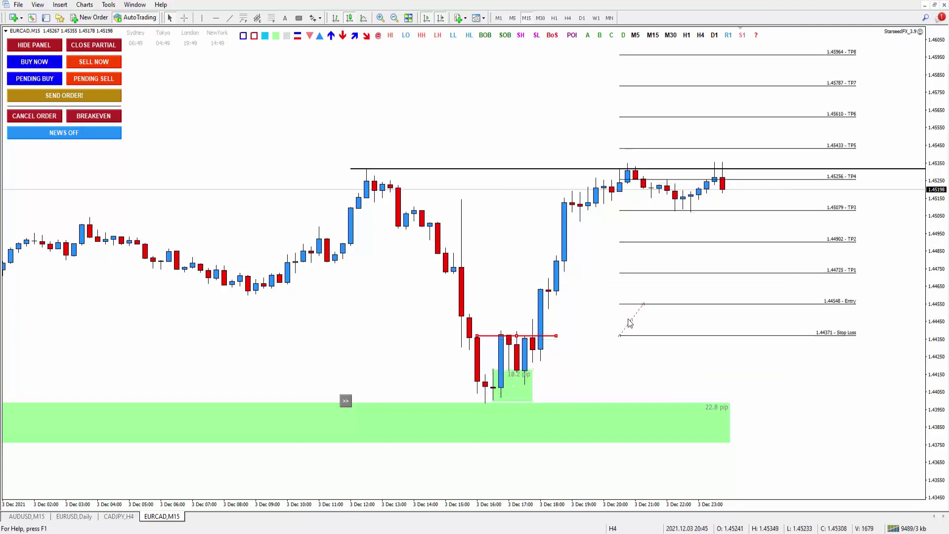
pyautogui.rightClick(628, 319)
pyautogui.click(652, 354)
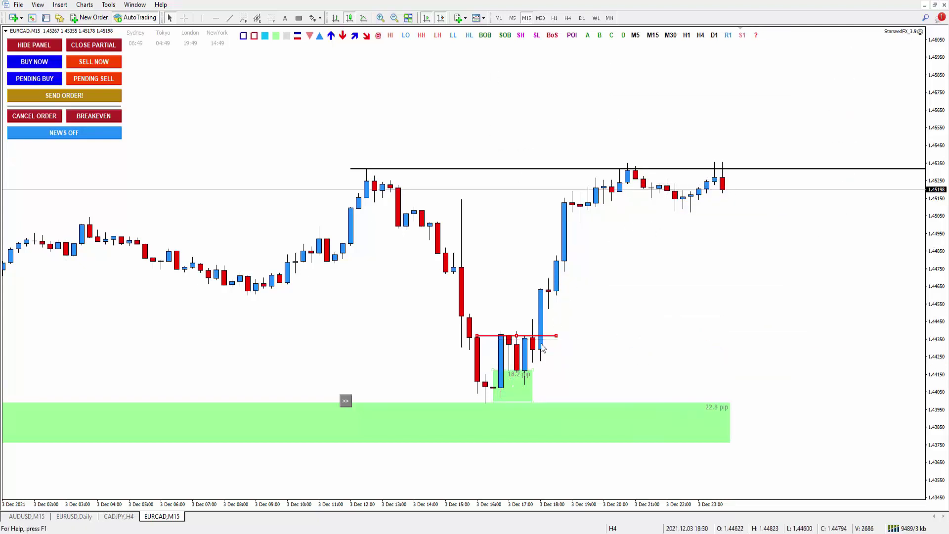
pyautogui.rightClick(608, 332)
# Step: Switch the EURCAD chart to the M1 timeframe and delete the 18.2 pip green box
pyautogui.click(498, 18)
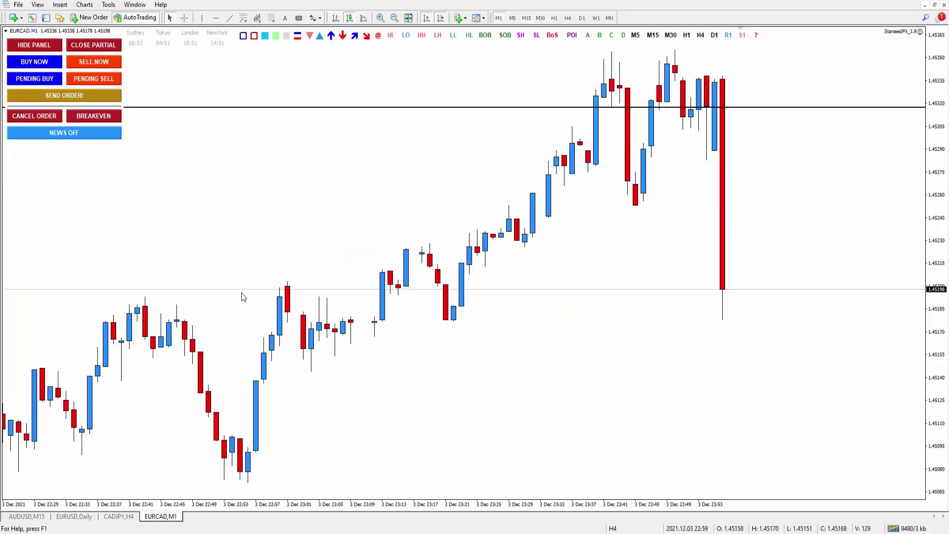
pyautogui.moveTo(241, 294); pyautogui.dragTo(811, 277)
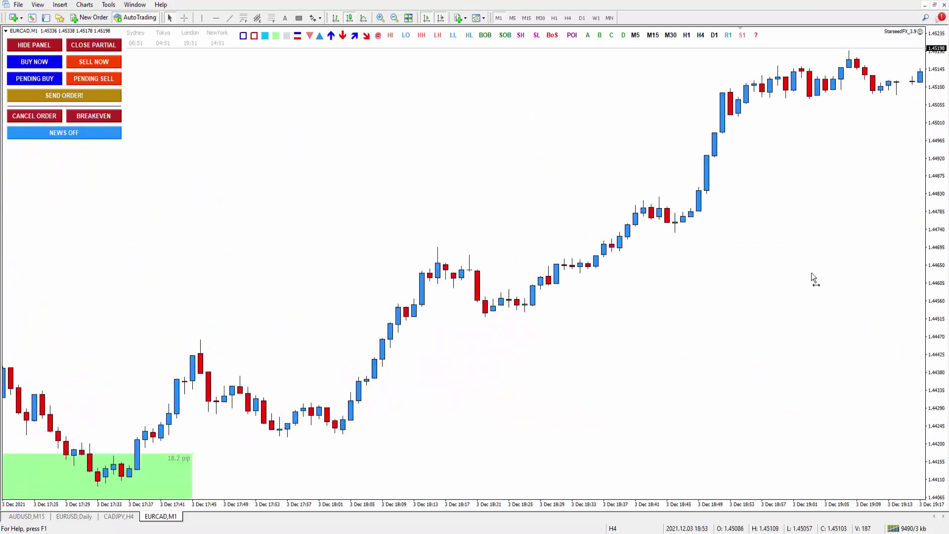
pyautogui.moveTo(253, 331); pyautogui.dragTo(629, 331)
pyautogui.moveTo(190, 272); pyautogui.dragTo(322, 205)
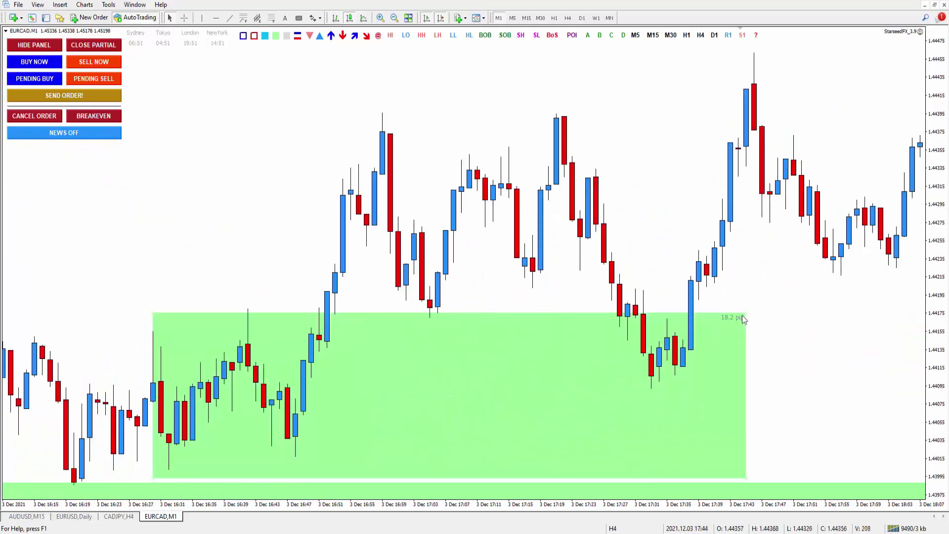
pyautogui.rightClick(744, 313)
pyautogui.click(769, 349)
# Step: Draw a short horizontal black trendline from the M1 swing high near 16:40, at about 1.4418, across the rally that breaks it
pyautogui.scroll(3, 710, 352)
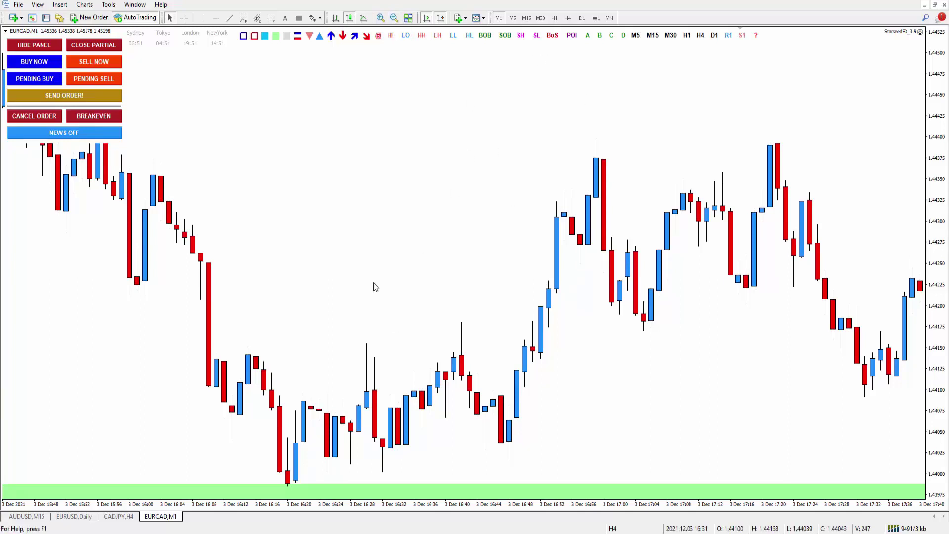
pyautogui.click(394, 17)
pyautogui.moveTo(336, 346); pyautogui.dragTo(536, 333)
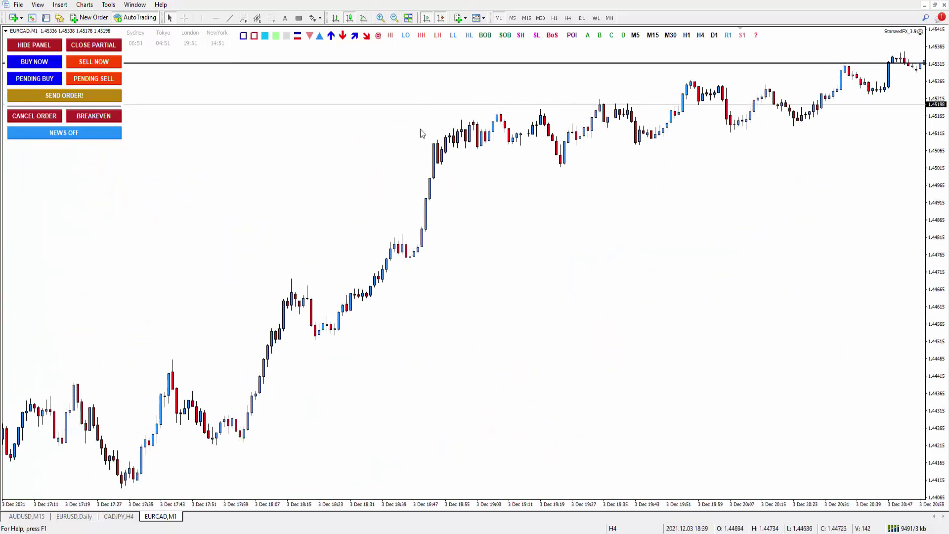
pyautogui.scroll(15, 341, 364)
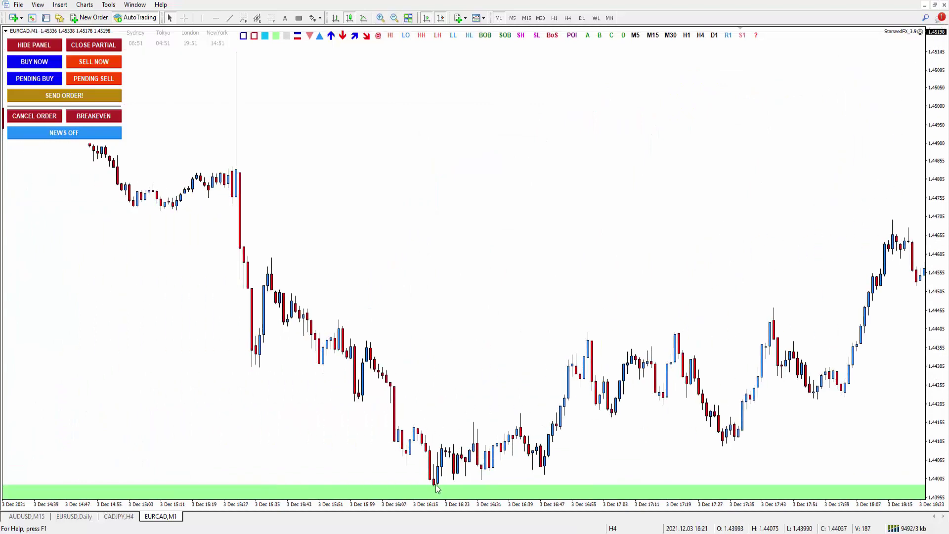
pyautogui.scroll(8, 444, 489)
pyautogui.scroll(-7, 474, 494)
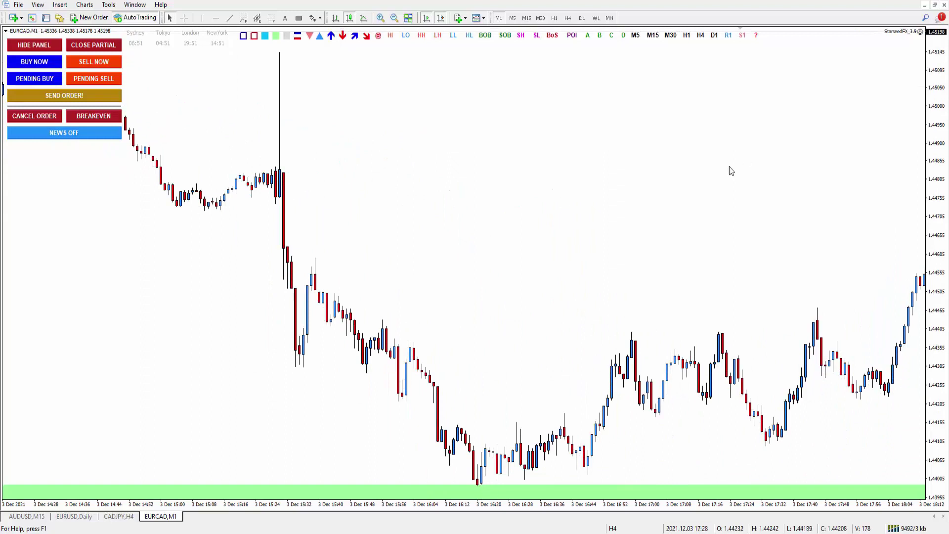
pyautogui.scroll(-5, 489, 395)
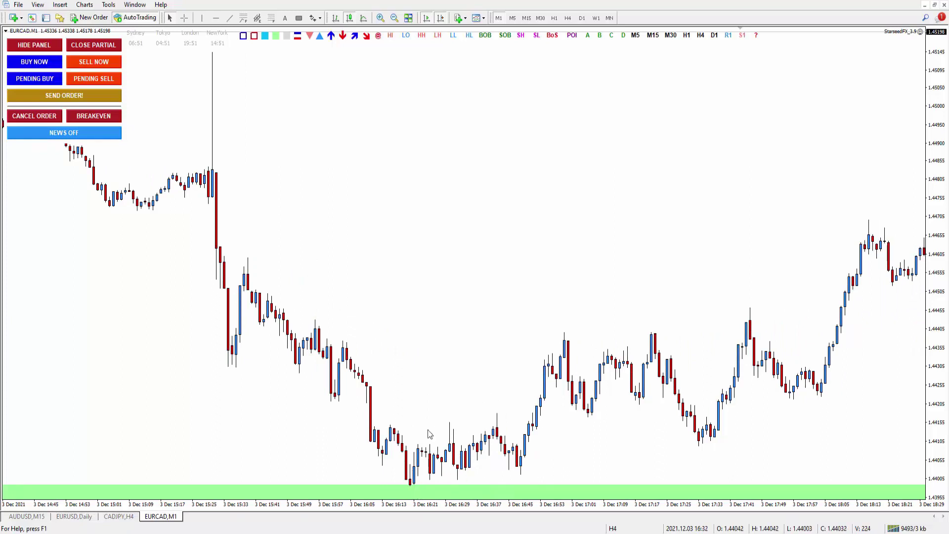
pyautogui.click(229, 18)
pyautogui.moveTo(418, 445); pyautogui.dragTo(450, 445)
pyautogui.doubleClick(440, 444)
pyautogui.click(556, 315)
pyautogui.moveTo(434, 445); pyautogui.dragTo(436, 454)
pyautogui.moveTo(437, 456); pyautogui.dragTo(550, 418)
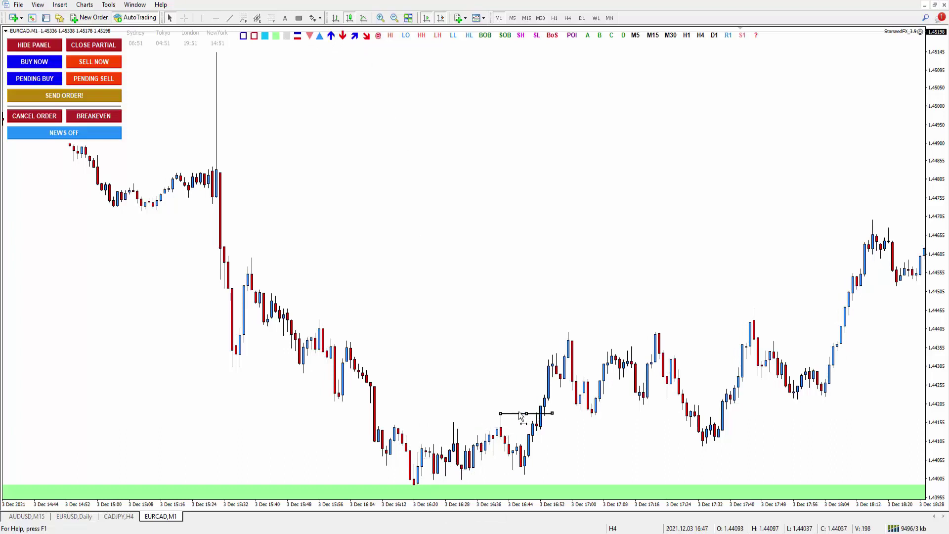
# Step: Add a 3.5 pip green box below the black trendline, and level the line so it ends just past the breaking candle
pyautogui.scroll(-3, 538, 477)
pyautogui.click(275, 35)
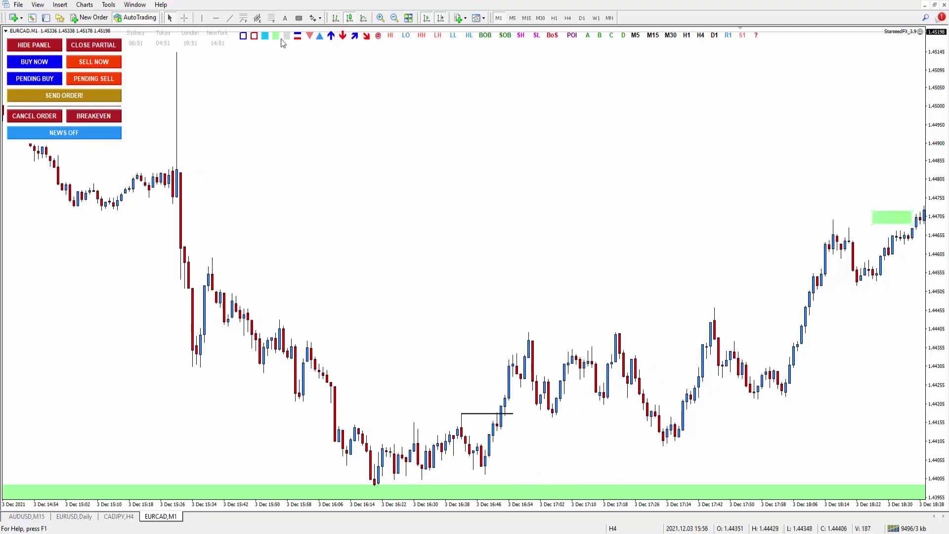
pyautogui.click(528, 464)
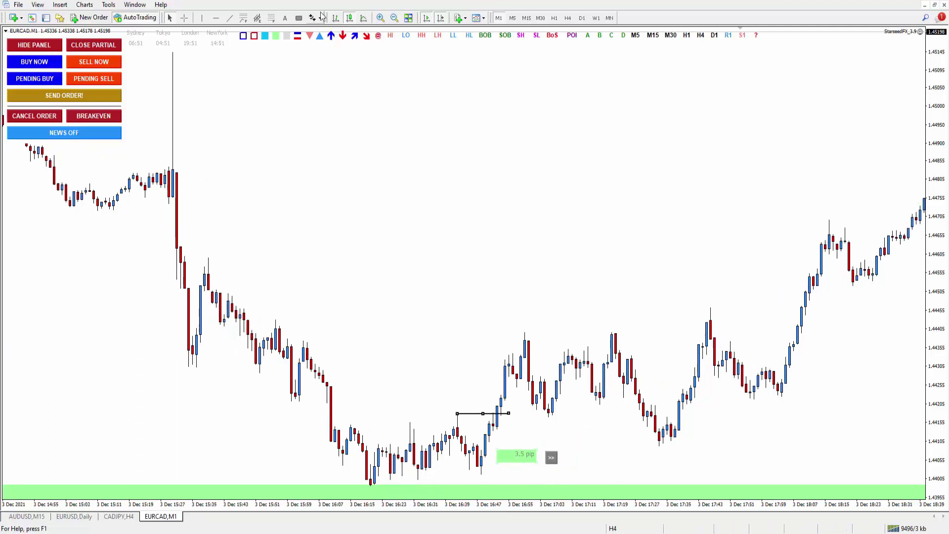
pyautogui.click(380, 17)
pyautogui.moveTo(445, 339); pyautogui.dragTo(880, 281)
pyautogui.scroll(10, 363, 313)
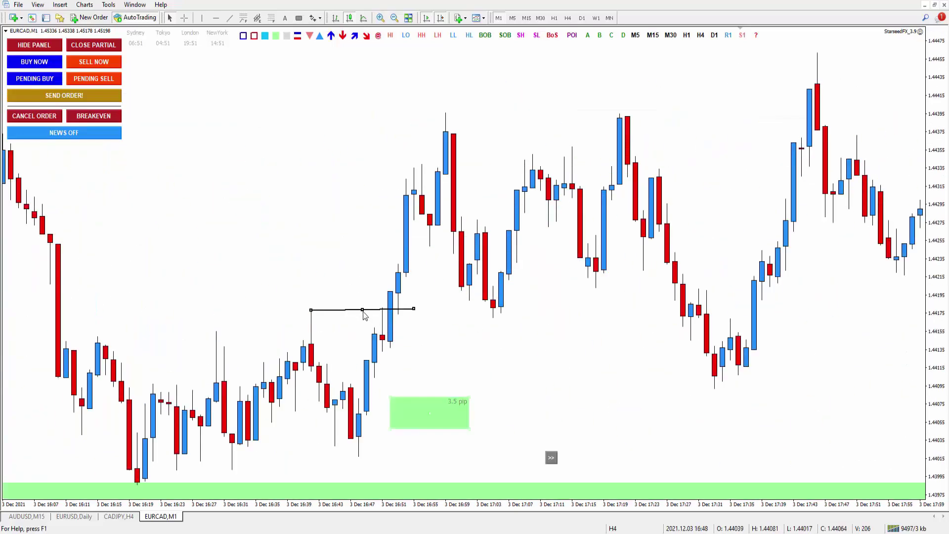
pyautogui.moveTo(363, 313); pyautogui.dragTo(406, 309)
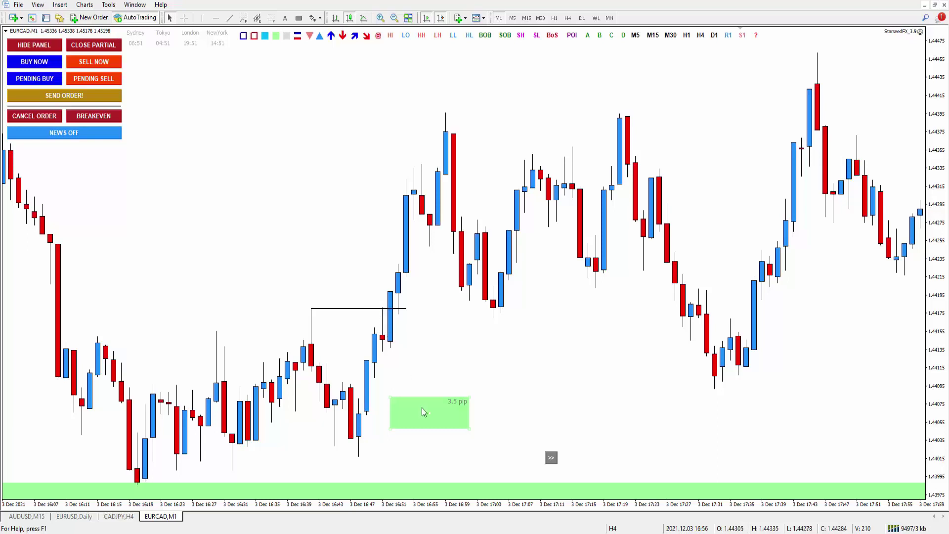
# Step: Fit the green box to about 8 pips over the last red and blue candles before the break, and extend it rightward in time
pyautogui.moveTo(422, 408); pyautogui.dragTo(389, 398)
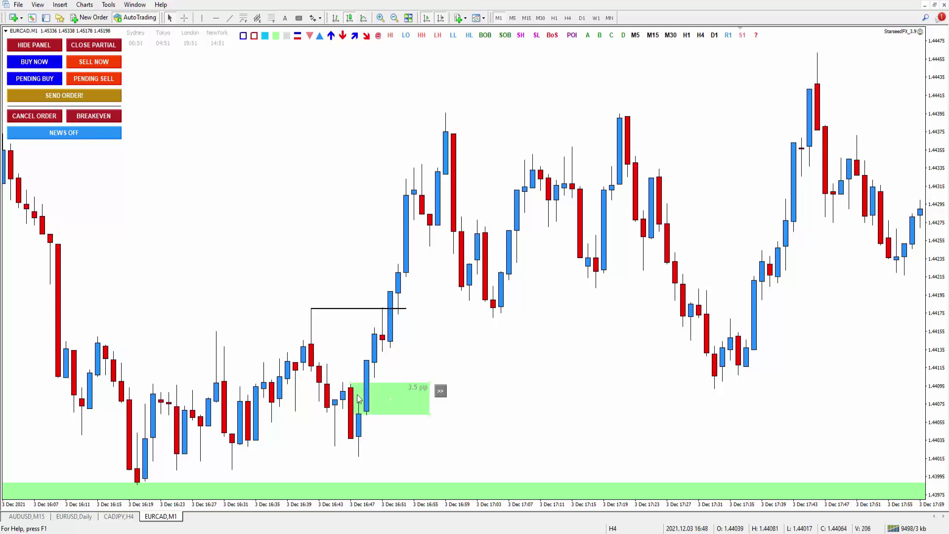
pyautogui.moveTo(430, 414); pyautogui.dragTo(453, 438)
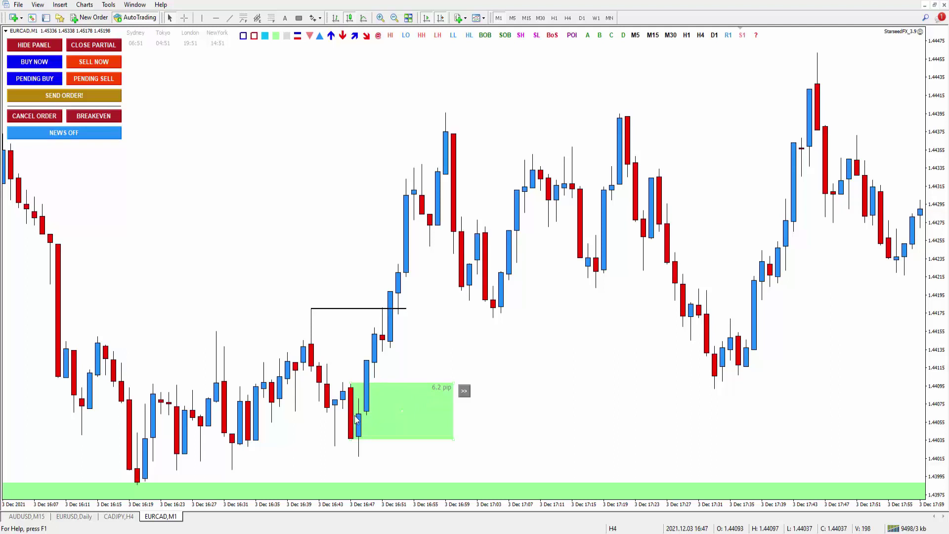
pyautogui.moveTo(454, 441); pyautogui.dragTo(455, 458)
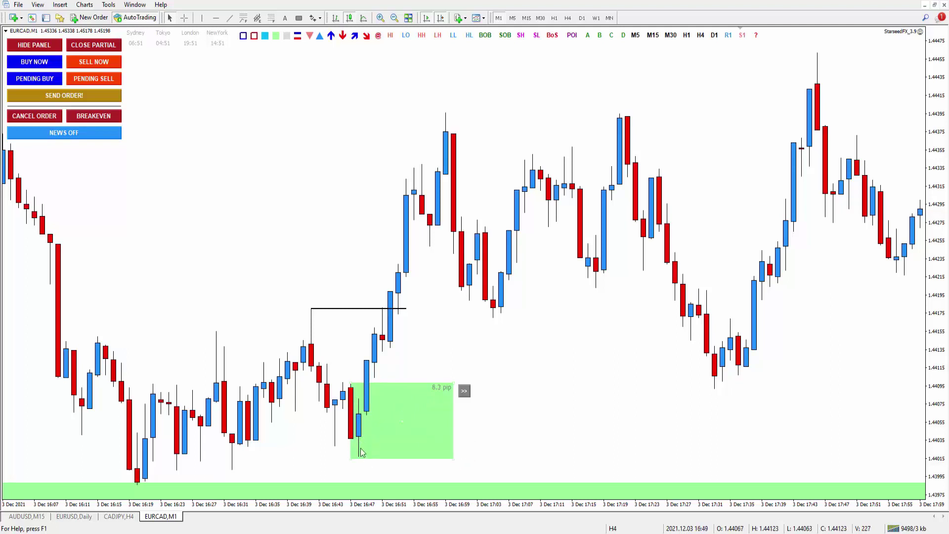
pyautogui.moveTo(450, 464); pyautogui.dragTo(454, 457)
pyautogui.click(464, 391)
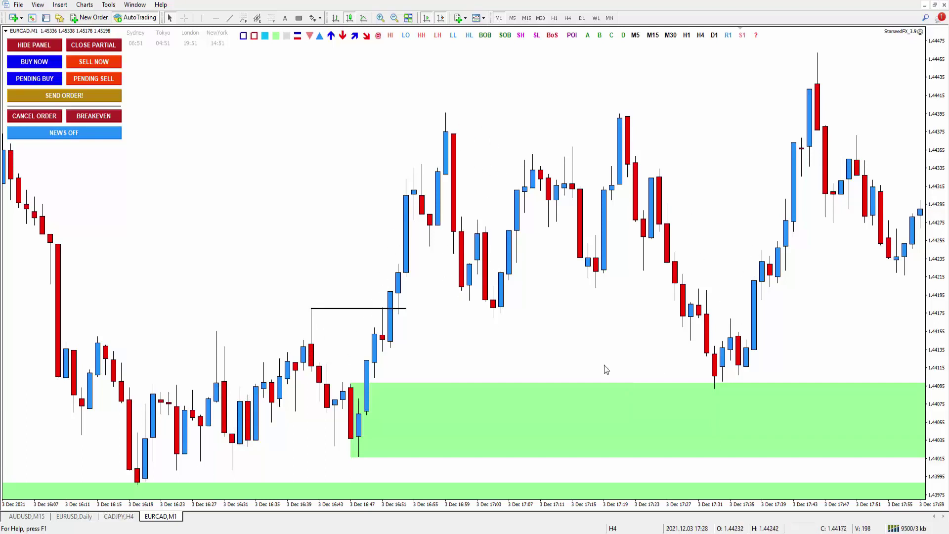
# Step: Draw a Fibonacci target grid on the refined M1 box with Stop Loss at 1.44017 and Entry at 1.44098
pyautogui.click(271, 18)
pyautogui.moveTo(493, 455); pyautogui.dragTo(531, 384)
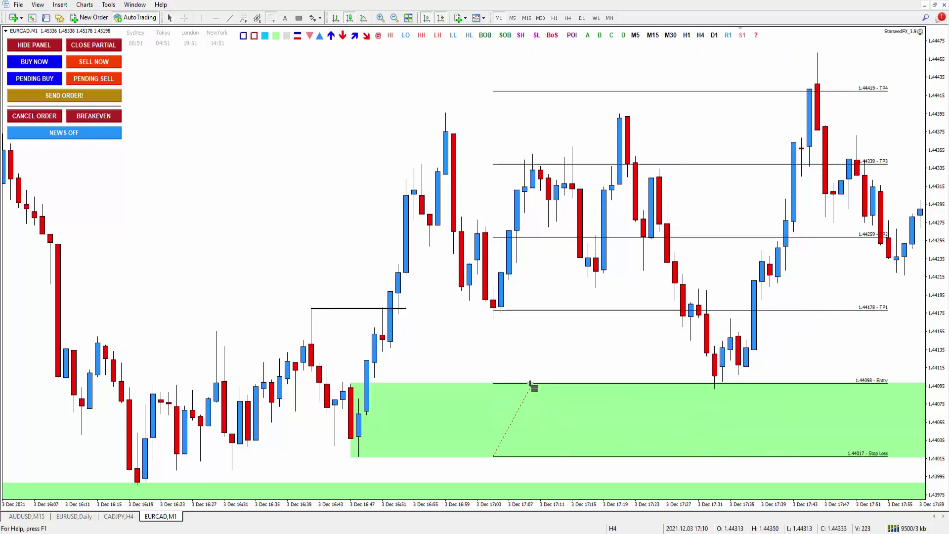
pyautogui.press('End')
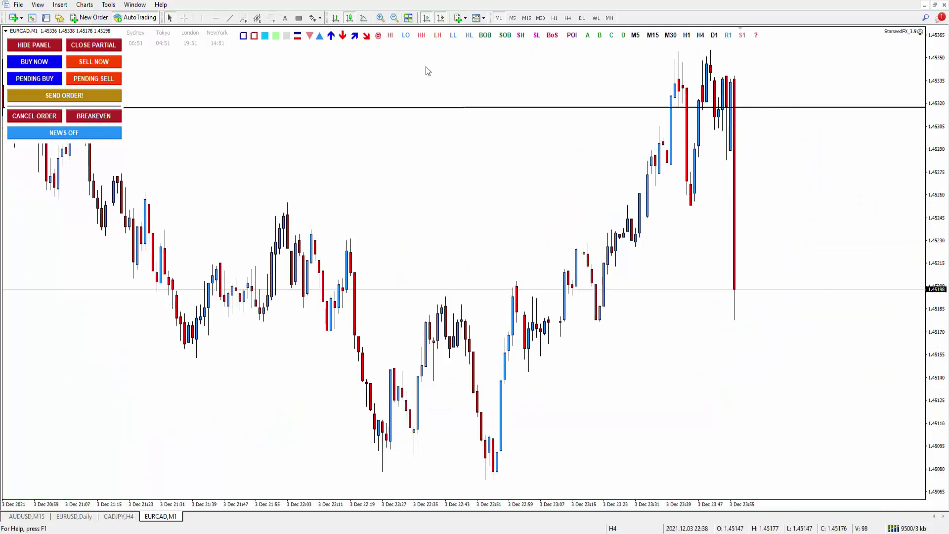
pyautogui.moveTo(427, 71); pyautogui.dragTo(419, 417)
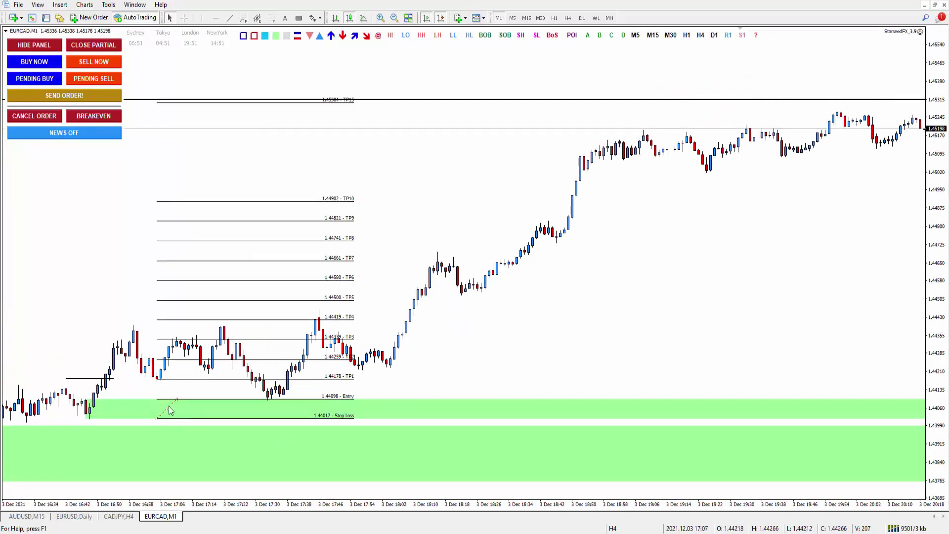
# Step: Shift the Fibonacci target grid off the refined M1 box and back, and delete it
pyautogui.moveTo(169, 410); pyautogui.dragTo(243, 267)
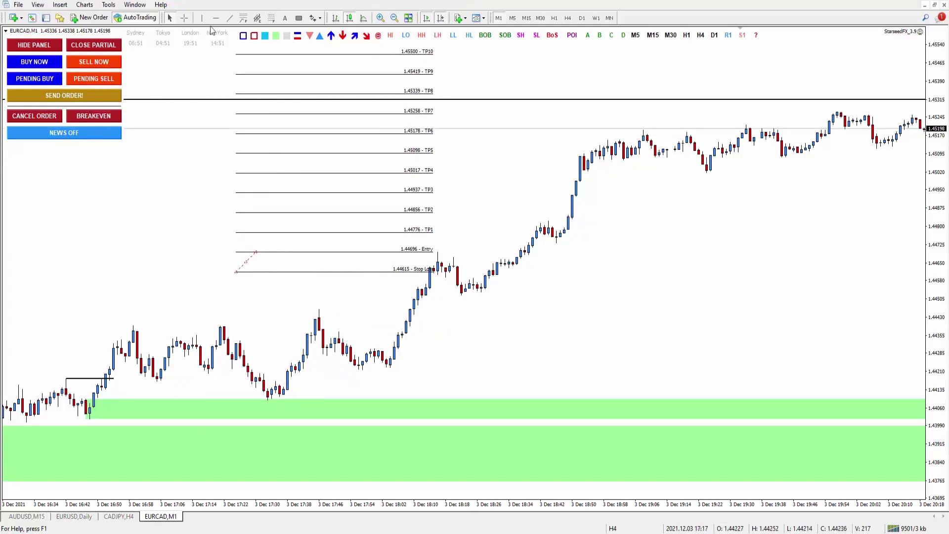
pyautogui.click(230, 17)
pyautogui.moveTo(245, 279); pyautogui.dragTo(149, 414)
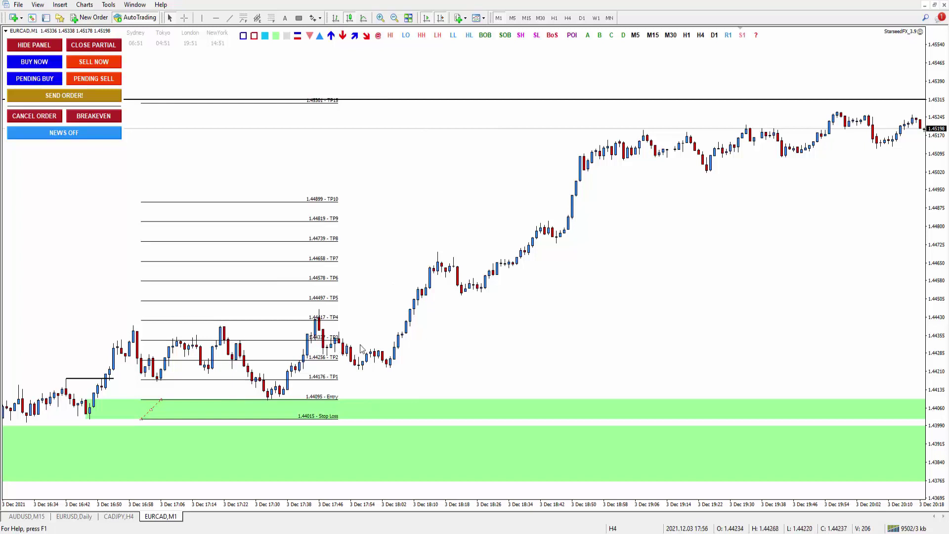
pyautogui.moveTo(164, 412); pyautogui.dragTo(158, 284)
pyautogui.press('Delete')
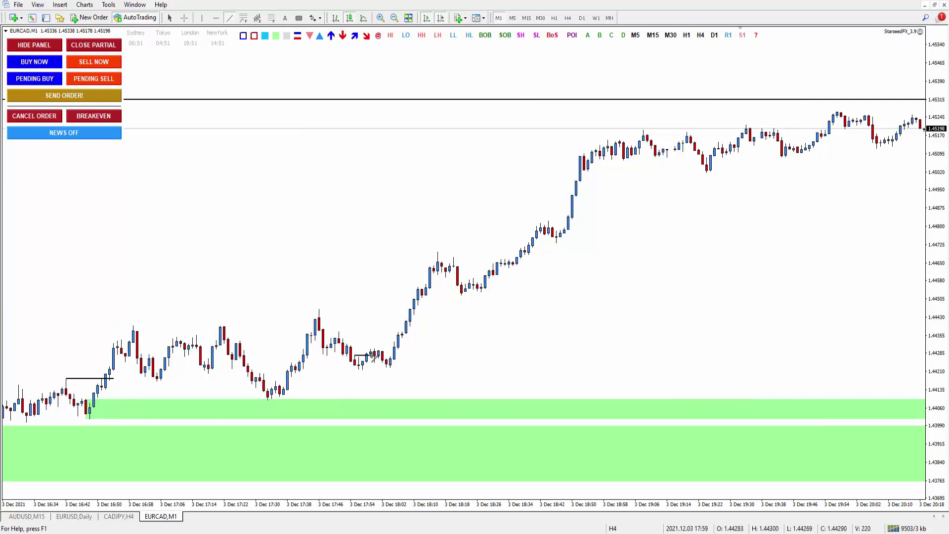
pyautogui.moveTo(371, 355); pyautogui.dragTo(372, 379)
pyautogui.rightClick(311, 363)
pyautogui.click(336, 398)
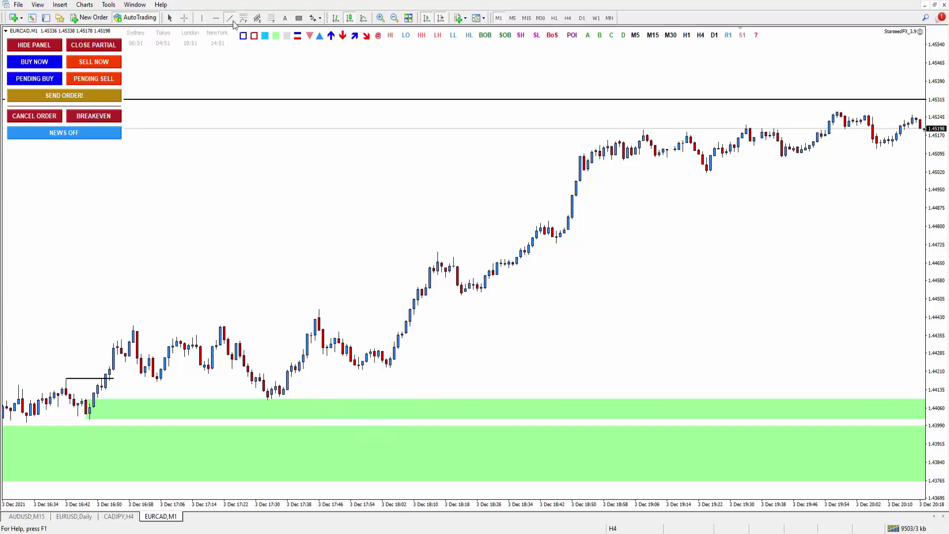
# Step: Mark the small high near 17:40 with a short black trendline, and place a 5.3 pip green box beneath it, extended rightward in time
pyautogui.click(230, 18)
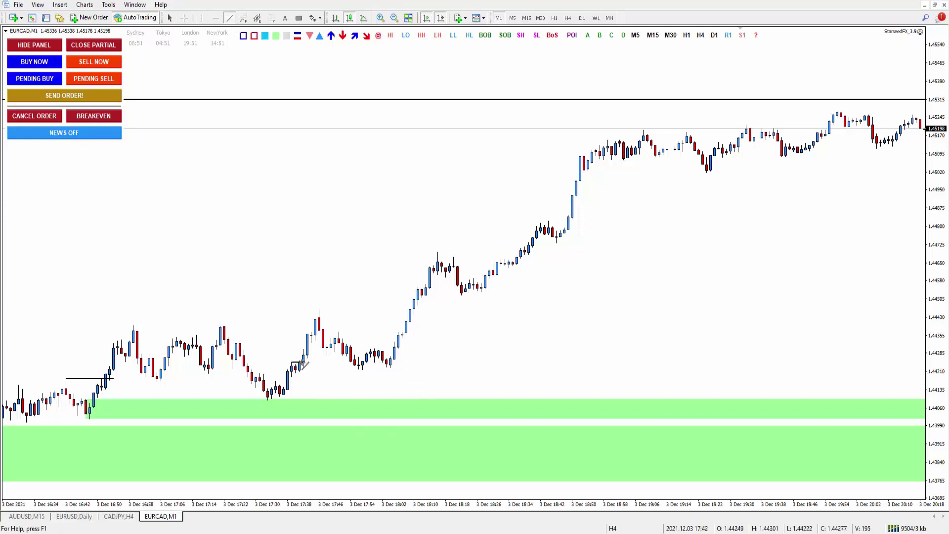
pyautogui.moveTo(303, 363); pyautogui.dragTo(302, 362)
pyautogui.moveTo(880, 225); pyautogui.dragTo(313, 383)
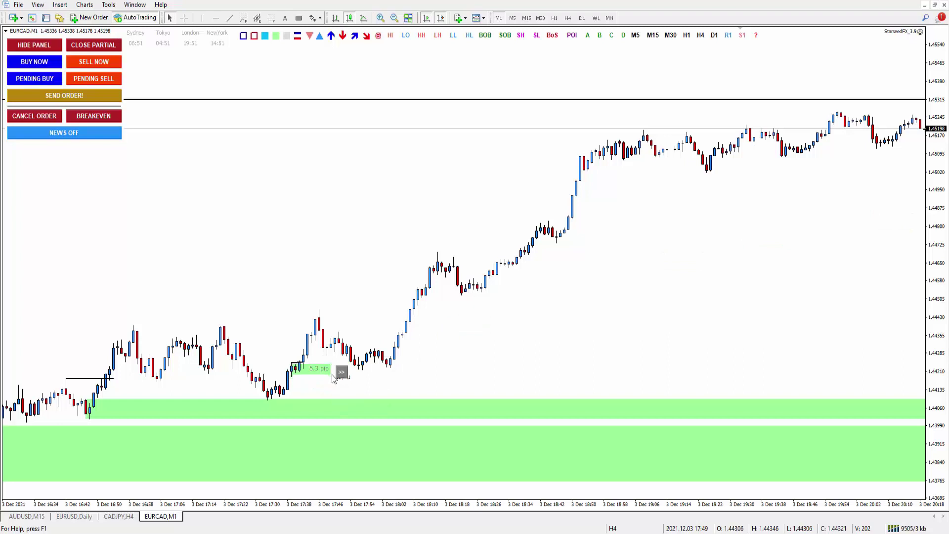
pyautogui.click(342, 371)
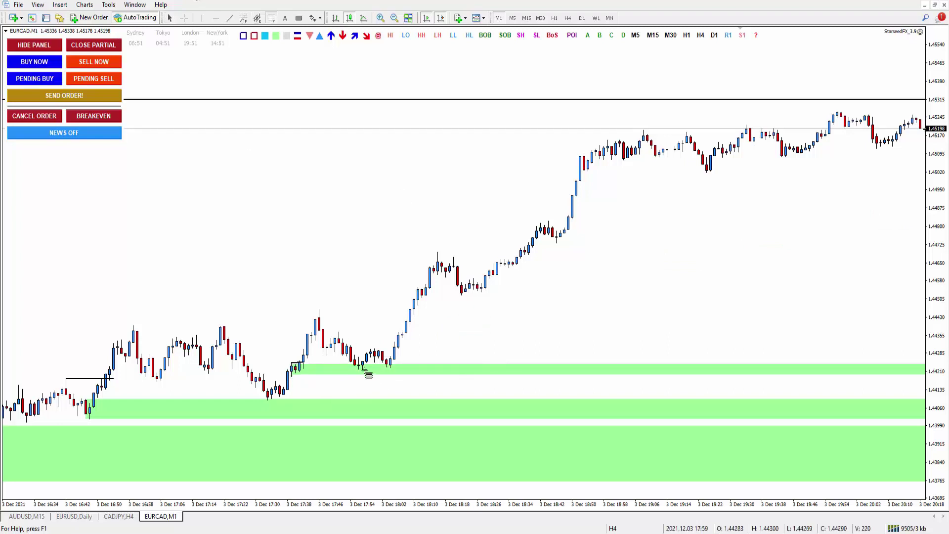
# Step: Draw Fibonacci target grids on the 5.3 pip box (Stop Loss 1.44204, Entry 1.44239) and the box below it (Stop Loss 1.44021, Entry 1.44098)
pyautogui.click(296, 376)
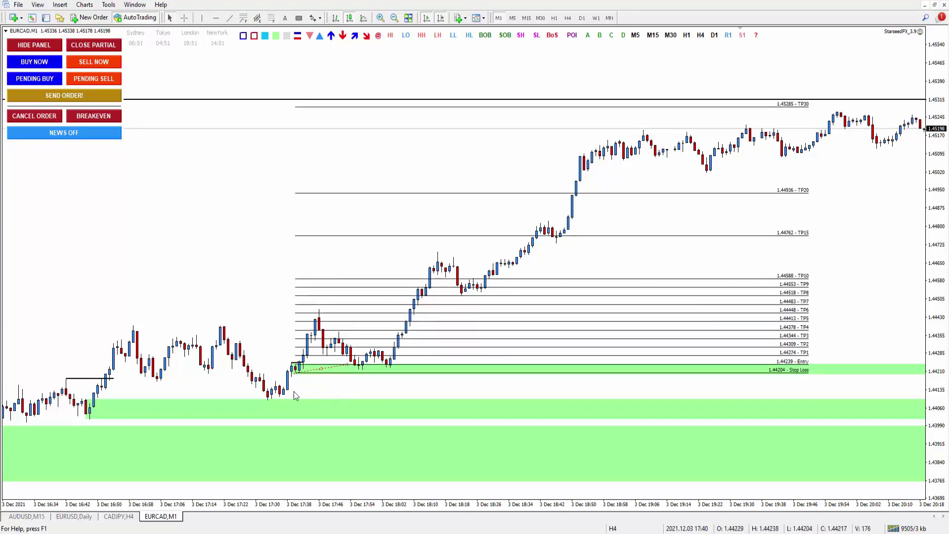
pyautogui.click(271, 18)
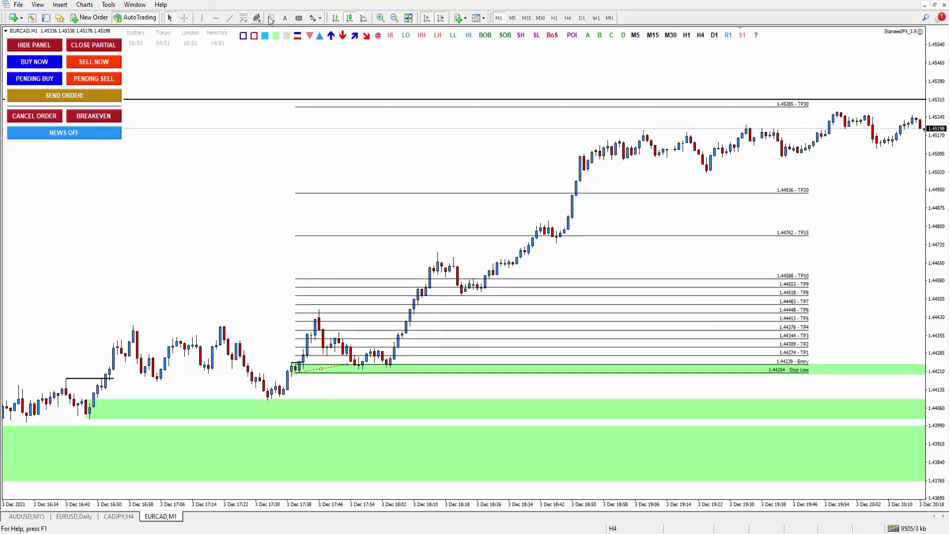
pyautogui.moveTo(141, 418); pyautogui.dragTo(155, 400)
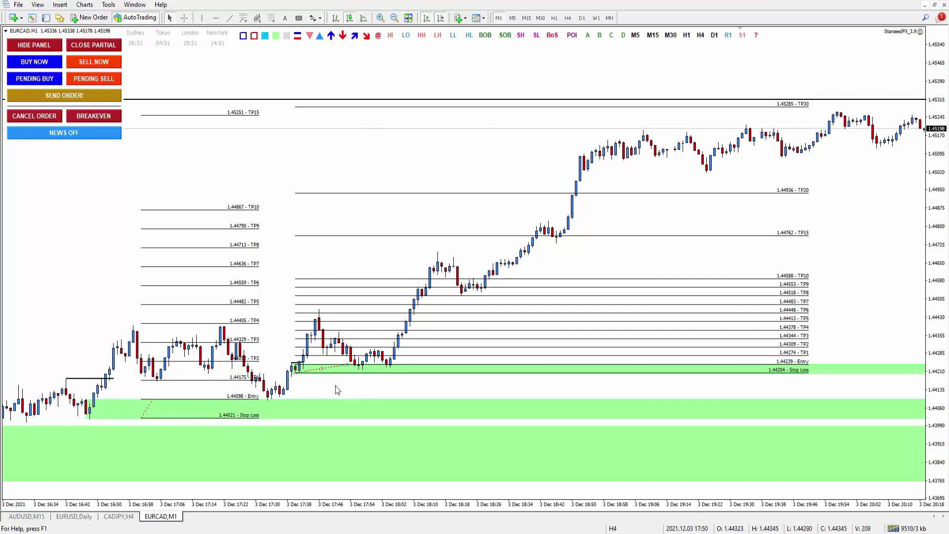
# Step: Delete both Fibonacci target grids from the M1 chart, keeping the green boxes and black trendlines
pyautogui.rightClick(323, 371)
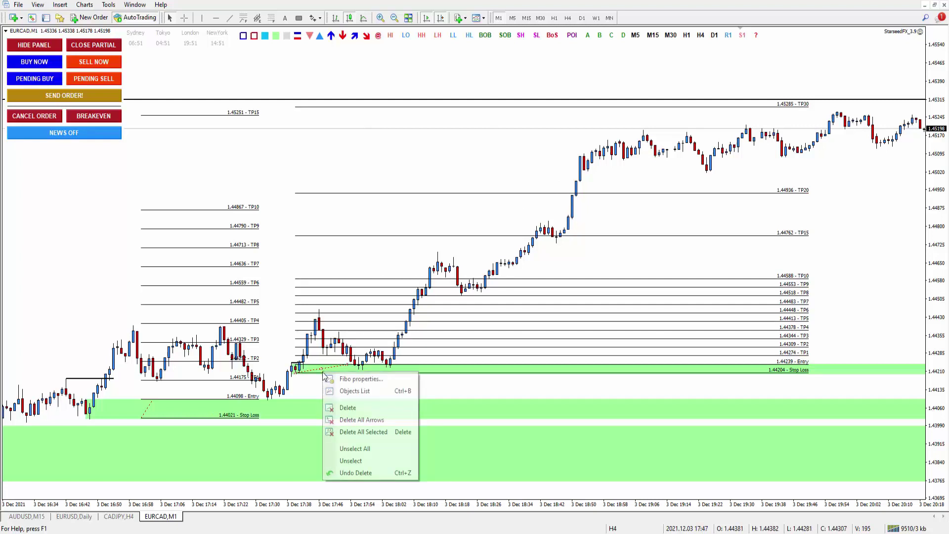
pyautogui.click(346, 408)
pyautogui.rightClick(146, 410)
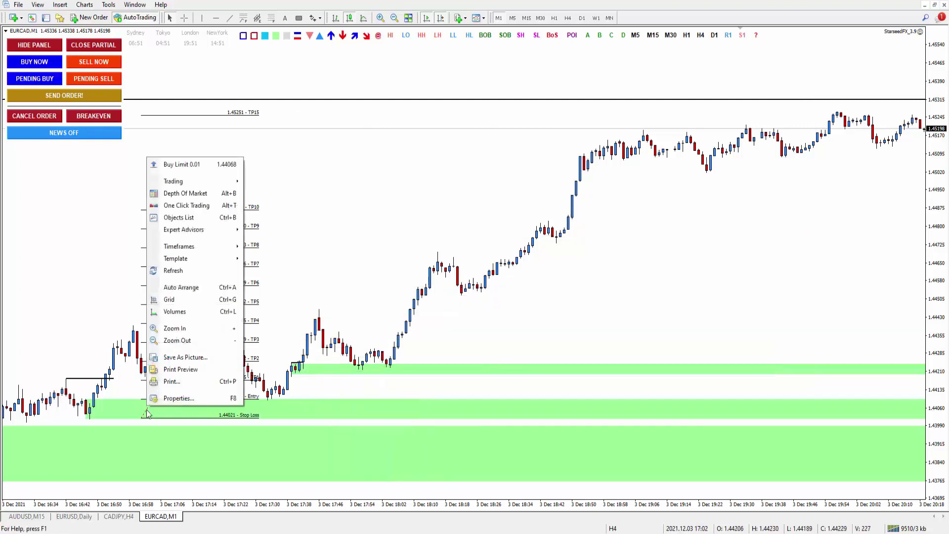
pyautogui.press('Escape')
pyautogui.rightClick(147, 410)
pyautogui.click(174, 446)
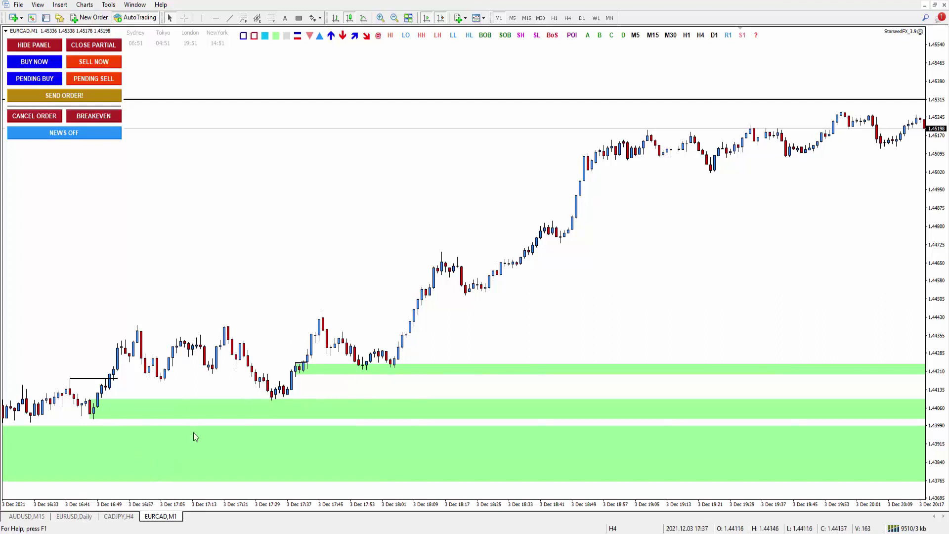
# Step: On the blank EURUSD,Daily chart, sketch a wide freehand box, a falling zigzag reversing inside it, break lines and a small refined box
pyautogui.click(76, 517)
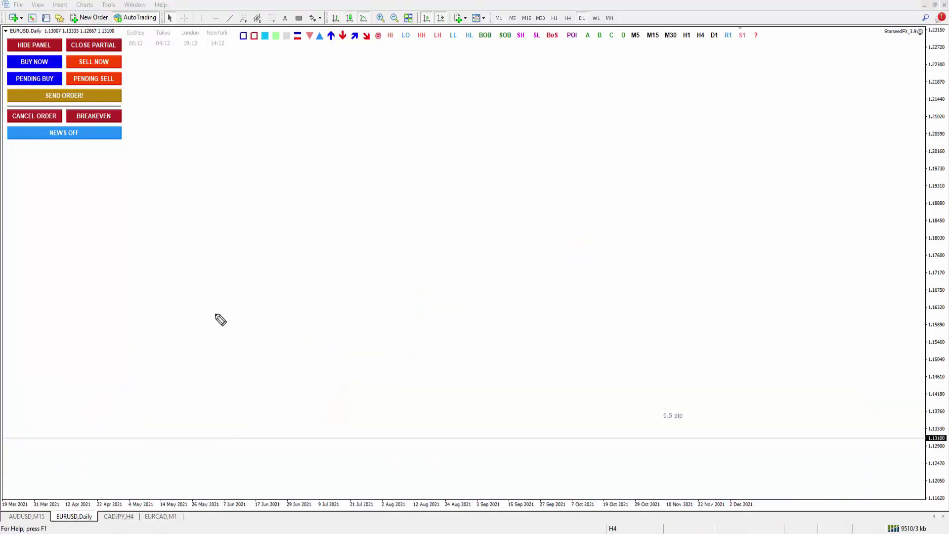
pyautogui.moveTo(174, 321)
pyautogui.mouseDown()
pyautogui.moveTo(311, 439)
pyautogui.moveTo(656, 452)
pyautogui.moveTo(289, 462)
pyautogui.moveTo(232, 436)
pyautogui.mouseUp()
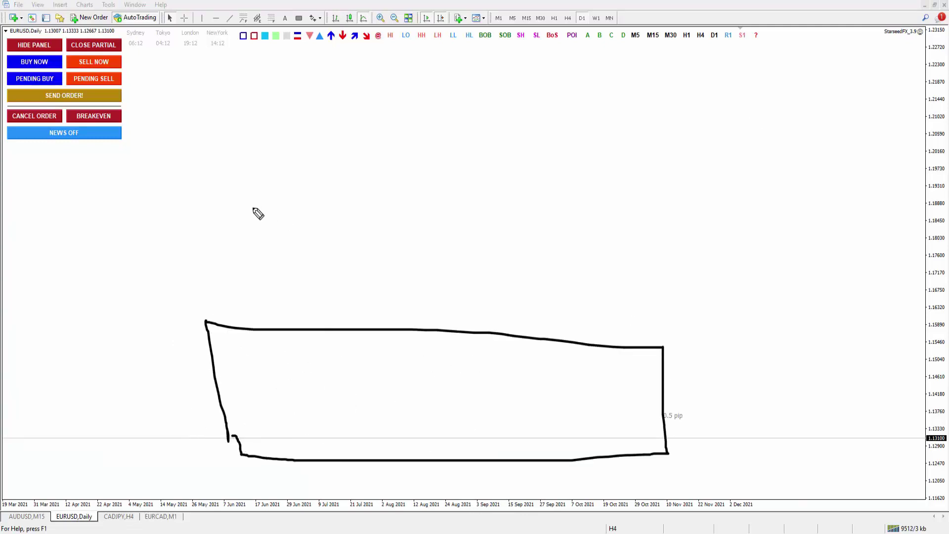
pyautogui.moveTo(263, 200)
pyautogui.mouseDown()
pyautogui.moveTo(283, 269)
pyautogui.moveTo(289, 278)
pyautogui.moveTo(308, 266)
pyautogui.moveTo(326, 346)
pyautogui.mouseUp()
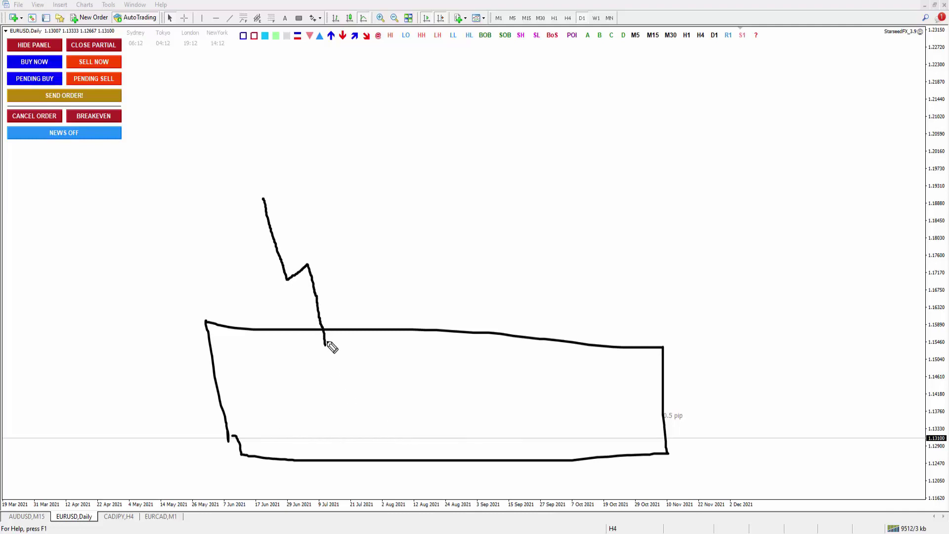
pyautogui.moveTo(299, 259); pyautogui.dragTo(322, 260)
pyautogui.moveTo(329, 347)
pyautogui.mouseDown()
pyautogui.moveTo(360, 343)
pyautogui.moveTo(366, 390)
pyautogui.moveTo(392, 377)
pyautogui.moveTo(419, 421)
pyautogui.moveTo(450, 342)
pyautogui.mouseUp()
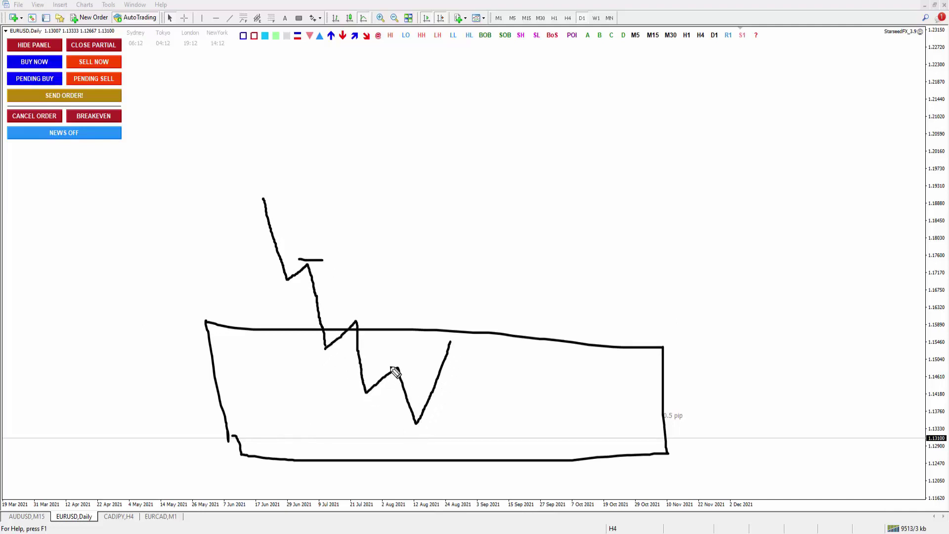
pyautogui.moveTo(391, 367)
pyautogui.mouseDown()
pyautogui.moveTo(457, 366)
pyautogui.moveTo(463, 390)
pyautogui.moveTo(424, 414)
pyautogui.moveTo(476, 404)
pyautogui.mouseUp()
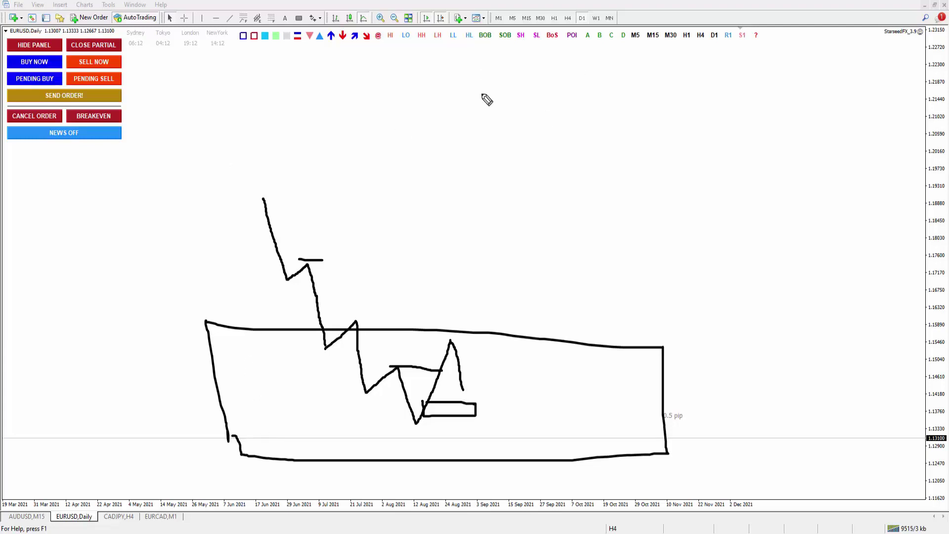
# Step: Clear the freehand sketch and draw a new wide box labelled H4 across the upper part of the chart
pyautogui.moveTo(466, 71); pyautogui.dragTo(463, 196)
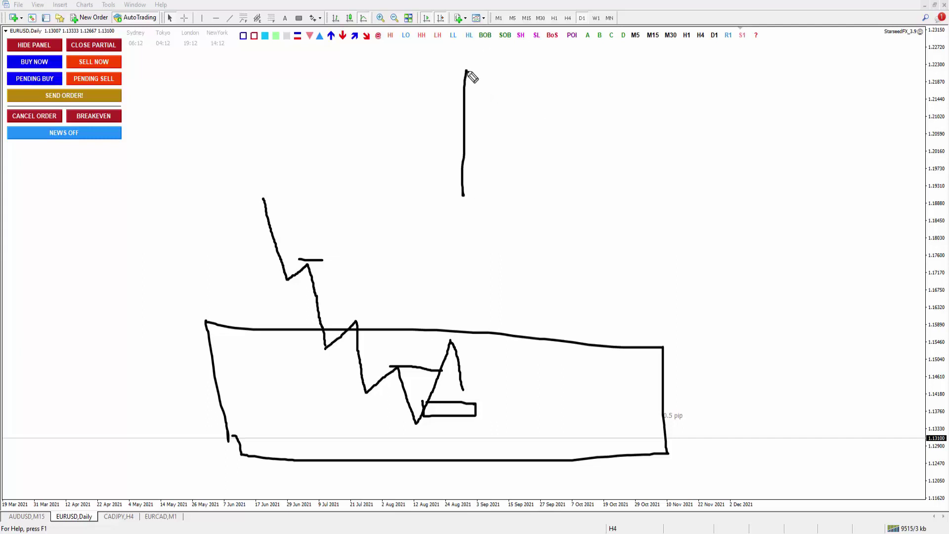
pyautogui.press('e')
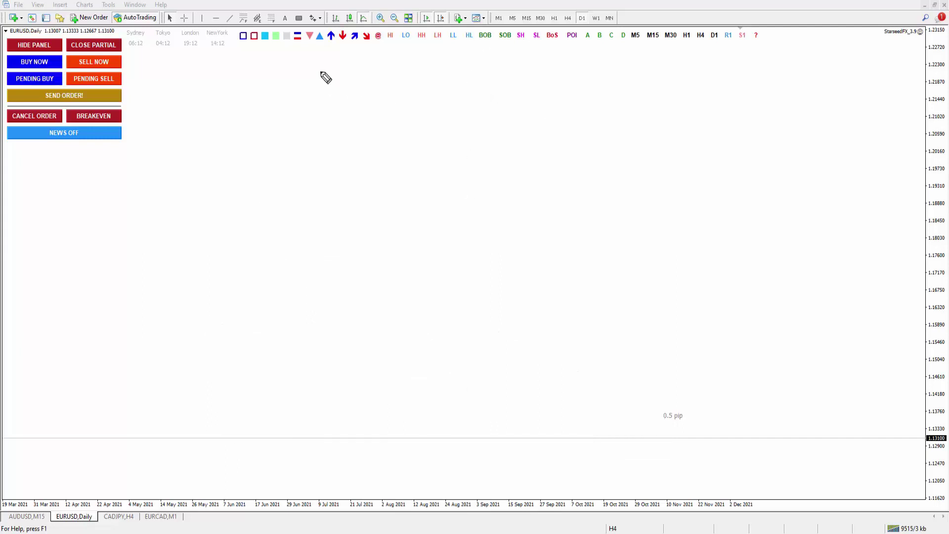
pyautogui.moveTo(320, 70)
pyautogui.mouseDown()
pyautogui.moveTo(317, 178)
pyautogui.moveTo(723, 85)
pyautogui.moveTo(793, 133)
pyautogui.moveTo(795, 186)
pyautogui.moveTo(321, 176)
pyautogui.mouseUp()
pyautogui.moveTo(339, 83)
pyautogui.mouseDown()
pyautogui.moveTo(340, 101)
pyautogui.moveTo(352, 104)
pyautogui.mouseUp()
pyautogui.moveTo(336, 90); pyautogui.dragTo(356, 89)
pyautogui.moveTo(361, 89); pyautogui.dragTo(369, 105)
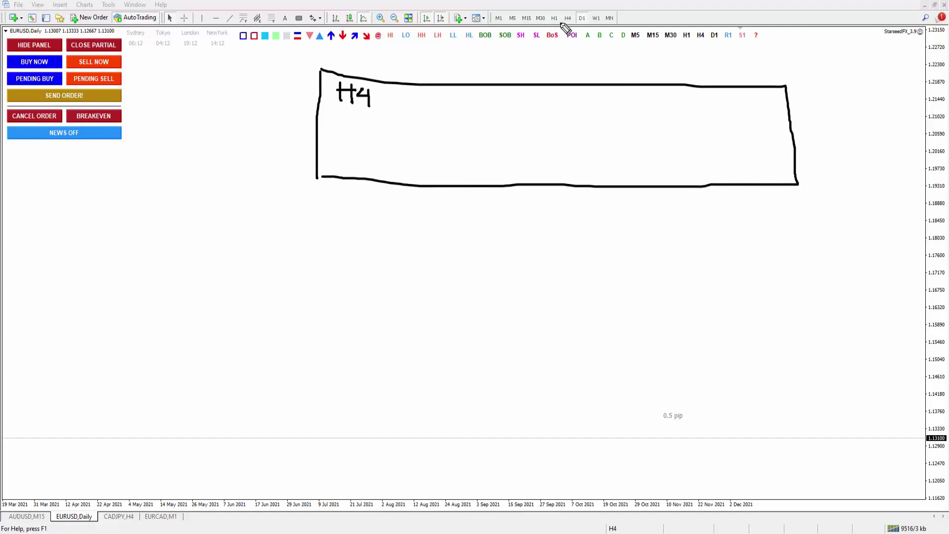
# Step: Sketch a rising zigzag that peaks inside the H4 box and drops, with a horizontal break line from its last swing low
pyautogui.moveTo(335, 330)
pyautogui.mouseDown()
pyautogui.moveTo(394, 234)
pyautogui.moveTo(425, 265)
pyautogui.moveTo(470, 186)
pyautogui.mouseUp()
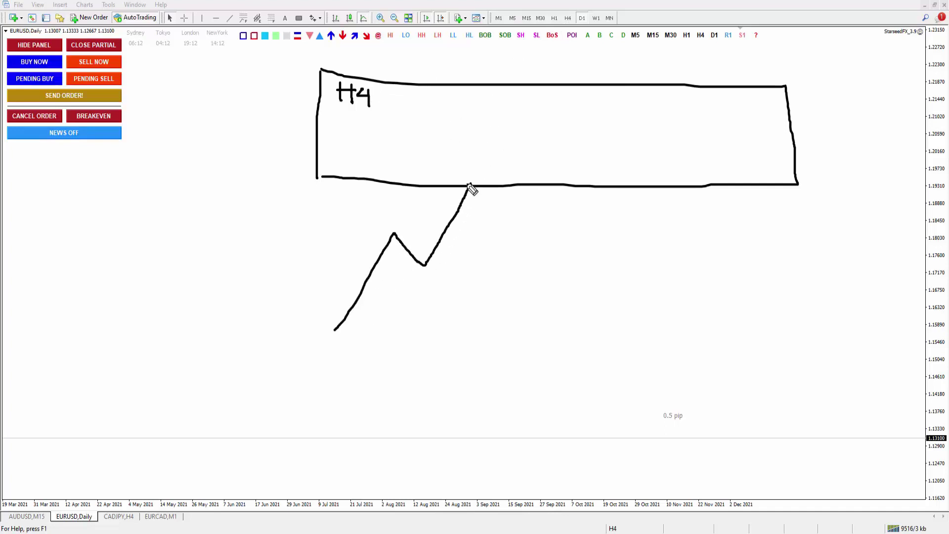
pyautogui.moveTo(471, 185); pyautogui.dragTo(486, 180)
pyautogui.moveTo(417, 266); pyautogui.dragTo(430, 266)
pyautogui.moveTo(495, 197)
pyautogui.mouseDown()
pyautogui.moveTo(555, 145)
pyautogui.moveTo(572, 144)
pyautogui.moveTo(599, 106)
pyautogui.moveTo(618, 175)
pyautogui.mouseUp()
pyautogui.moveTo(561, 149); pyautogui.dragTo(612, 149)
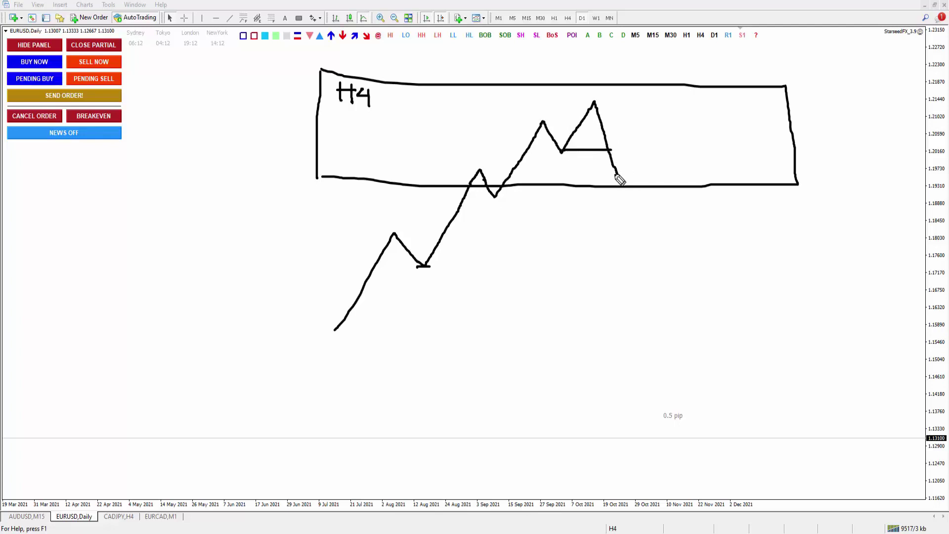
# Step: Extend the zigzag with a pullback and a drop below the H4 box, and mark the second break line
pyautogui.moveTo(618, 177)
pyautogui.mouseDown()
pyautogui.moveTo(624, 133)
pyautogui.moveTo(649, 207)
pyautogui.mouseUp()
pyautogui.moveTo(621, 176); pyautogui.dragTo(638, 176)
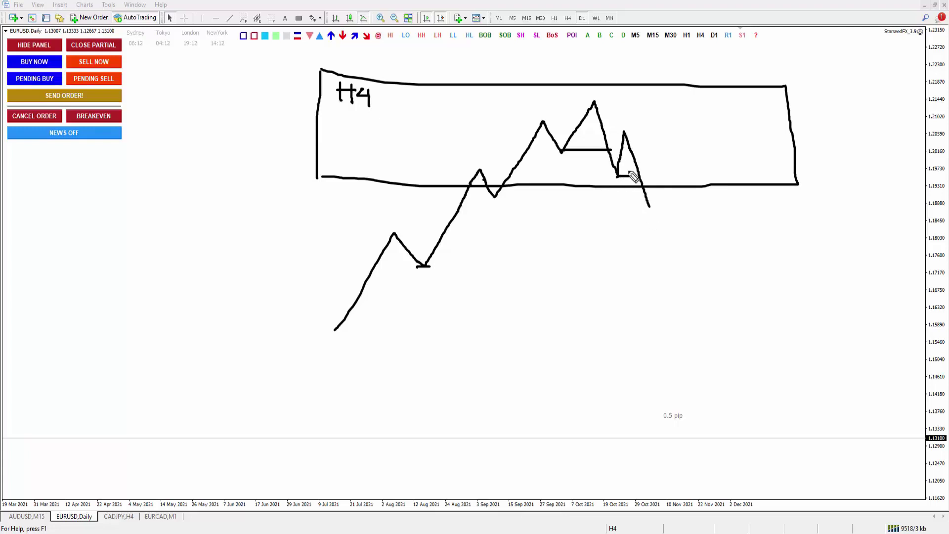
pyautogui.moveTo(603, 149); pyautogui.dragTo(611, 149)
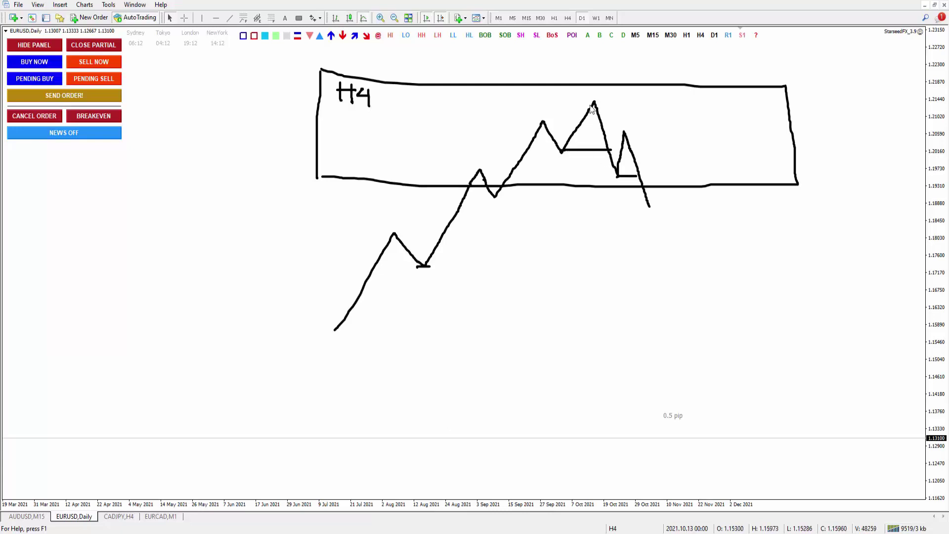
# Step: Trace over the second break line, the zigzag's highest peak and the swing low of the first break in the H4 sketch
pyautogui.scroll(5, 603, 139)
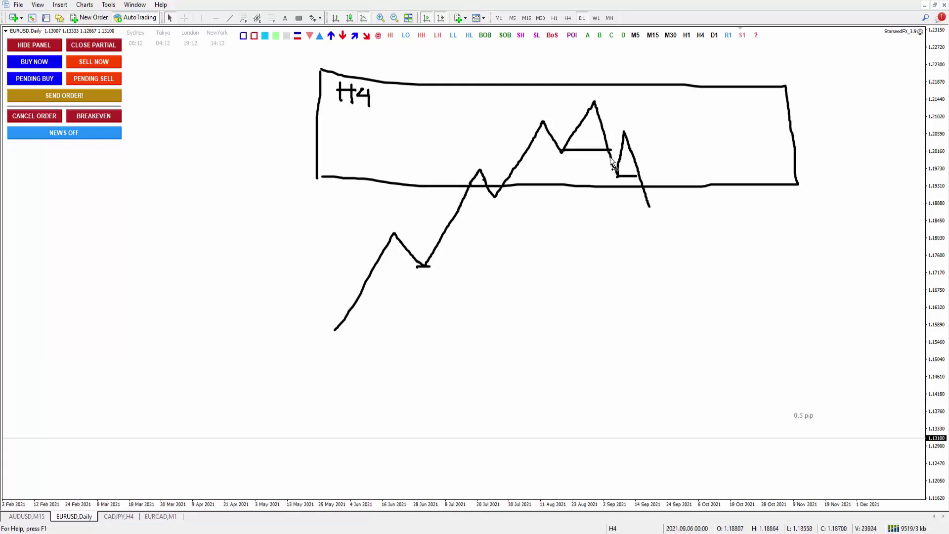
pyautogui.scroll(-3, 613, 166)
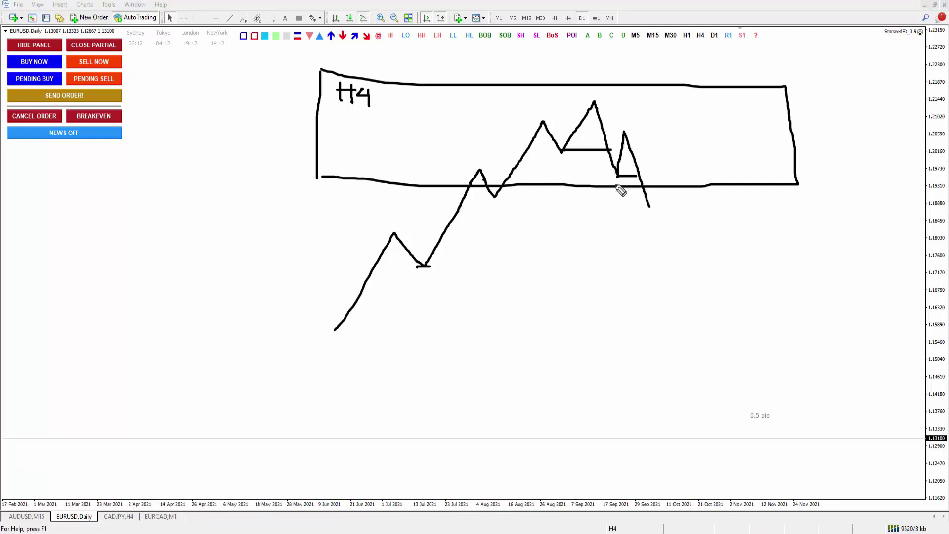
pyautogui.moveTo(618, 177); pyautogui.dragTo(641, 178)
pyautogui.moveTo(591, 90)
pyautogui.mouseDown()
pyautogui.moveTo(604, 87)
pyautogui.moveTo(594, 92)
pyautogui.mouseUp()
pyautogui.moveTo(606, 177); pyautogui.dragTo(613, 187)
pyautogui.moveTo(555, 151); pyautogui.dragTo(566, 152)
# Step: Leave the freehand sketch, view the topic list on the AUDUSD,M15 chart and return to the EURCAD chart
pyautogui.press('Escape')
pyautogui.click(26, 516)
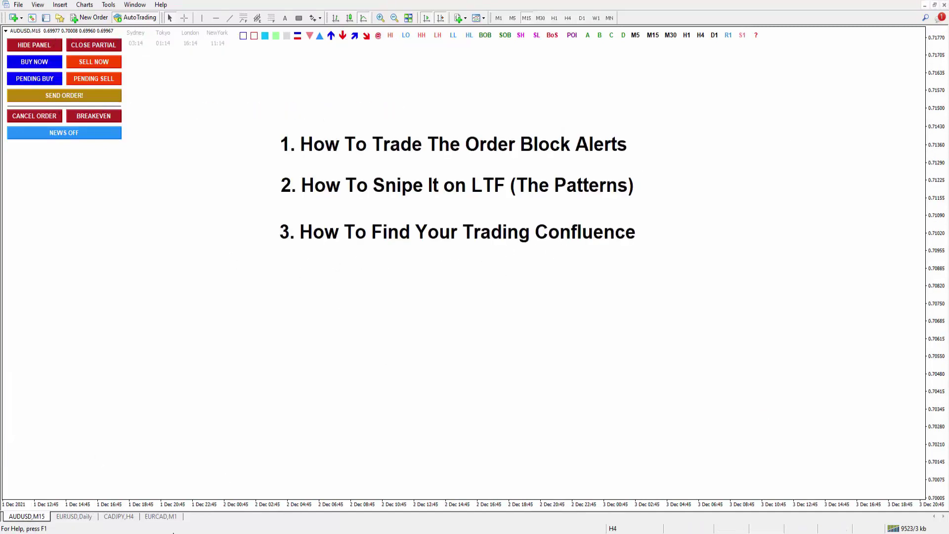
pyautogui.click(168, 516)
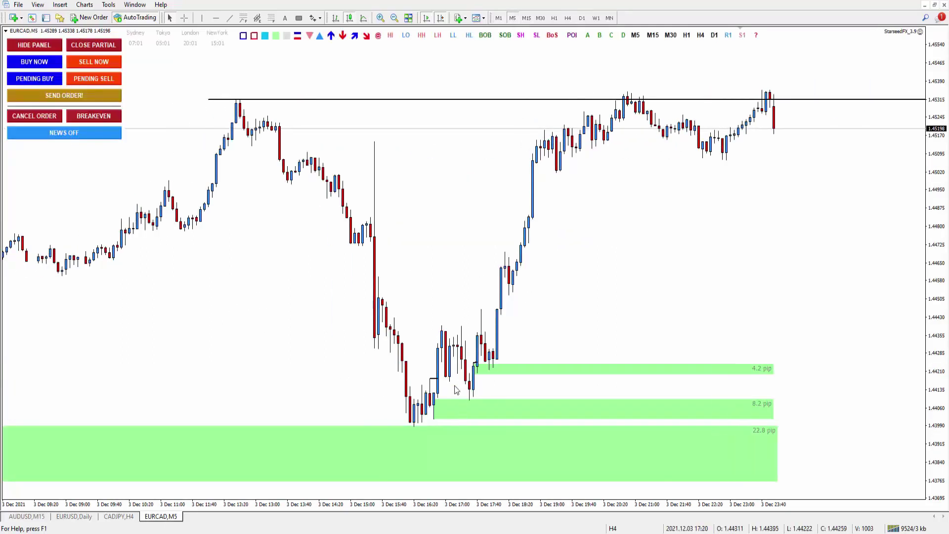
# Step: Delete the two short black trendlines that mark the small highs on the EURCAD M5 chart
pyautogui.moveTo(435, 381); pyautogui.dragTo(443, 309)
pyautogui.rightClick(444, 309)
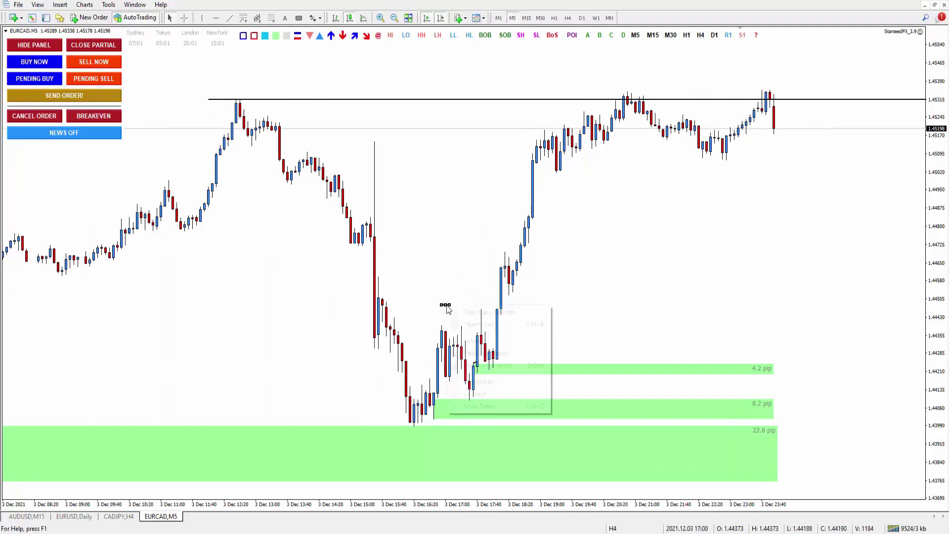
pyautogui.click(476, 366)
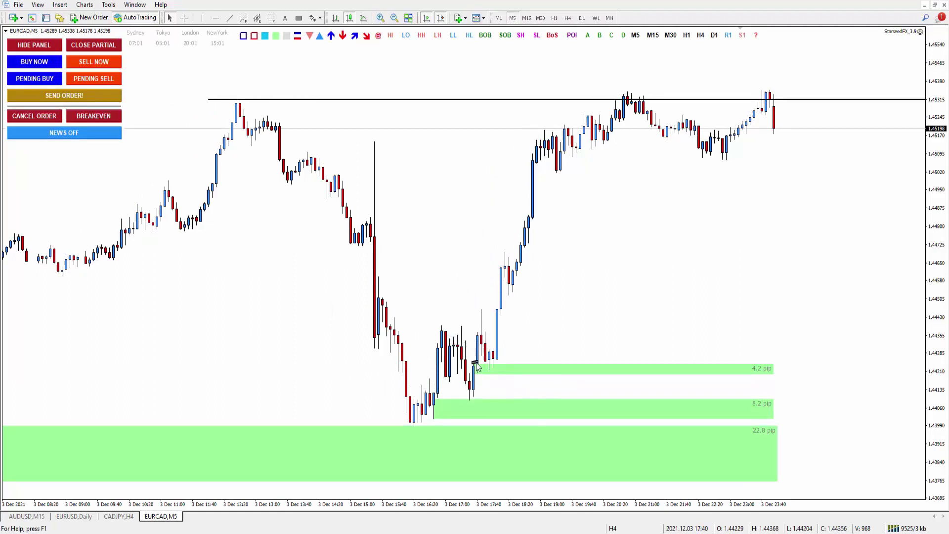
pyautogui.moveTo(476, 368); pyautogui.dragTo(470, 306)
pyautogui.rightClick(471, 307)
pyautogui.click(496, 342)
# Step: Delete the 4.2 pip and 8.2 pip green boxes, keeping the 22.8 pip order block
pyautogui.rightClick(772, 368)
pyautogui.click(802, 399)
pyautogui.rightClick(773, 402)
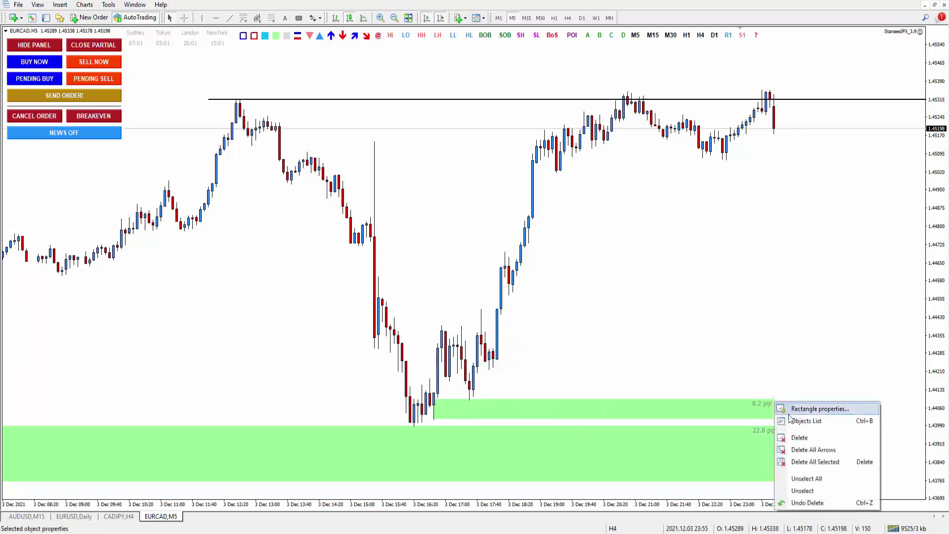
pyautogui.click(798, 434)
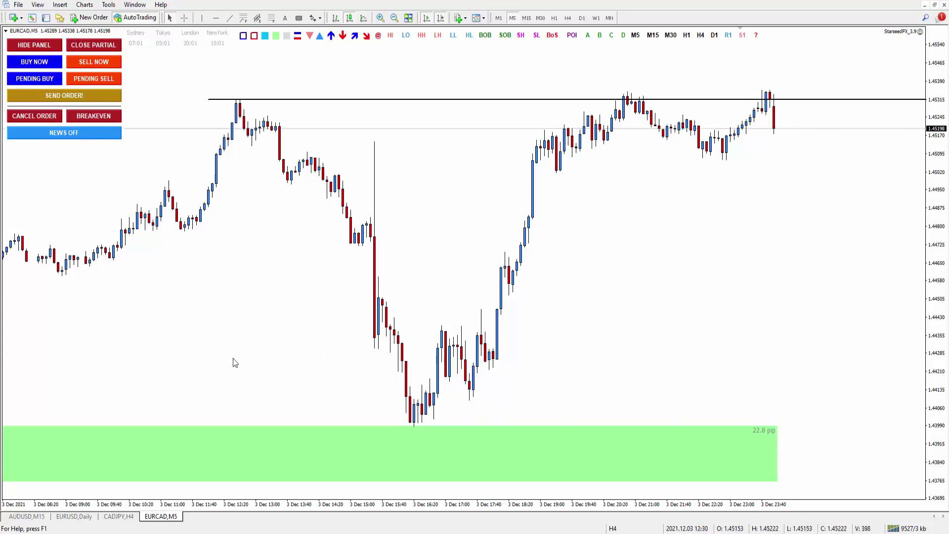
# Step: Check price's reaction at the Buy Order Block on the EURCAD H4 chart and return to M5
pyautogui.moveTo(233, 360); pyautogui.dragTo(191, 341)
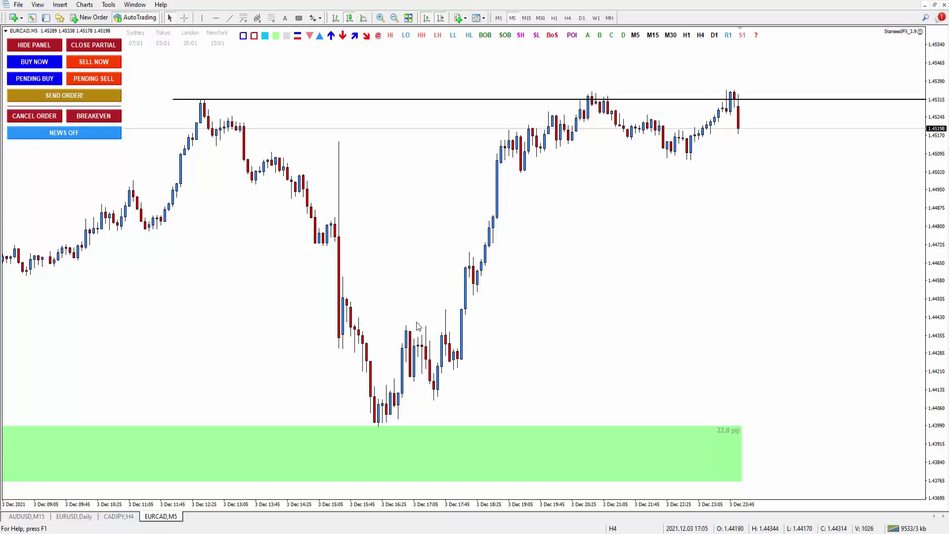
pyautogui.moveTo(393, 384)
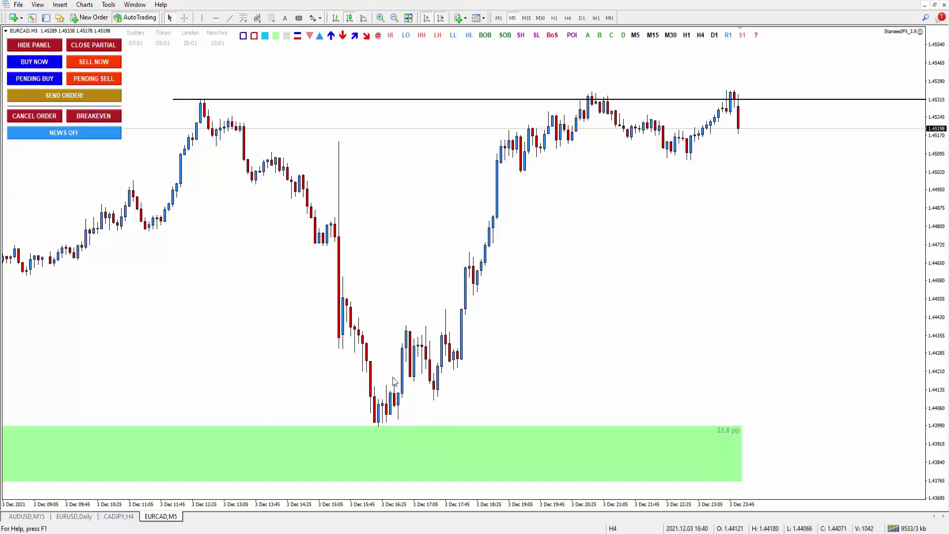
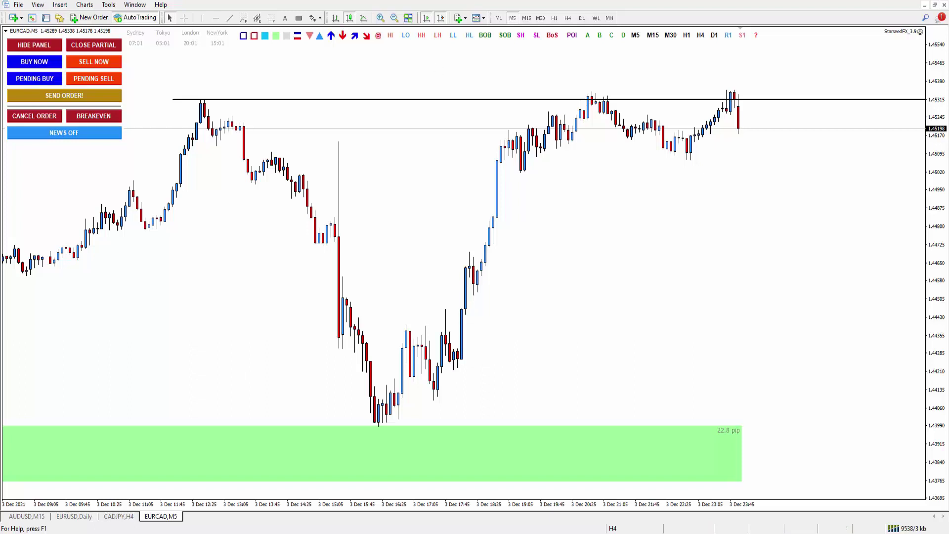
pyautogui.click(567, 18)
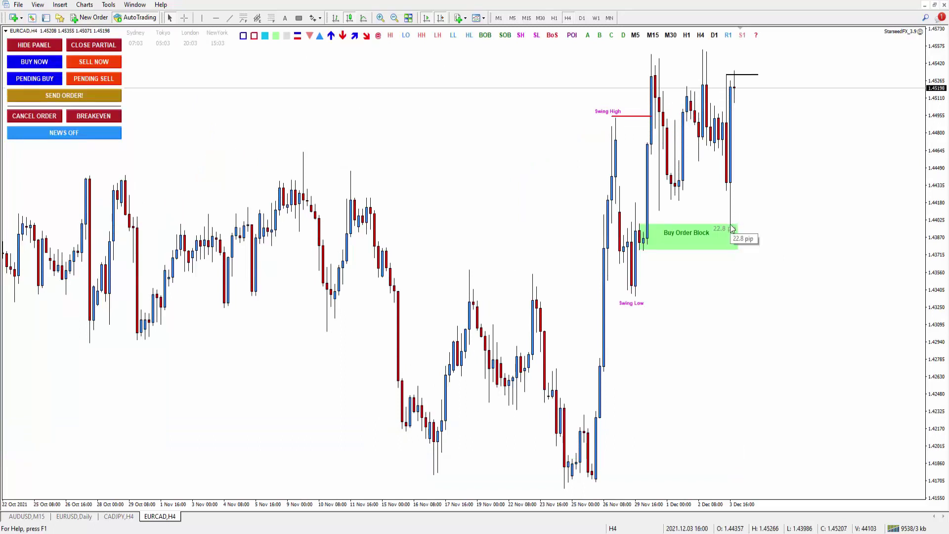
pyautogui.click(513, 18)
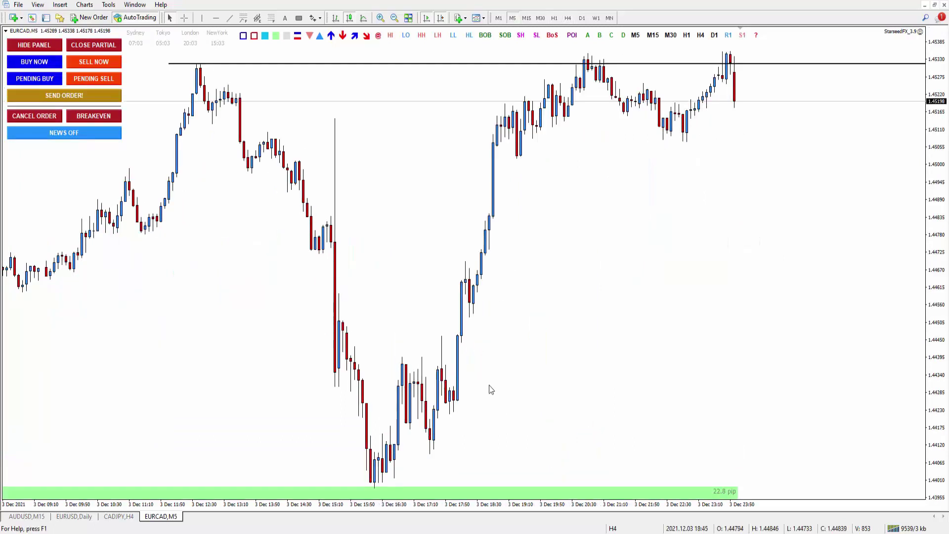
# Step: Compress the EURCAD M5 price scale and overlay the Heiken Ashi indicator on the candles
pyautogui.moveTo(919, 297); pyautogui.dragTo(390, 399)
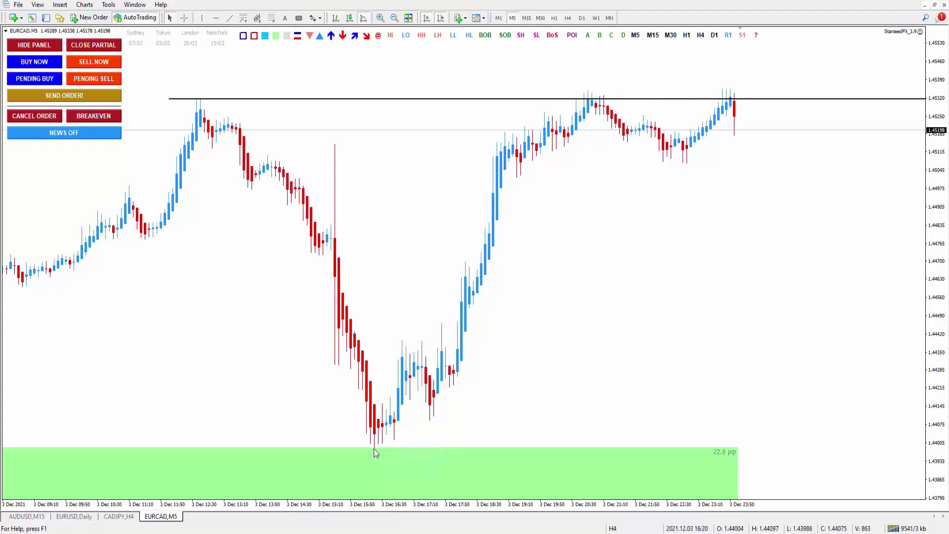
pyautogui.doubleClick(388, 426)
pyautogui.rightClick(389, 426)
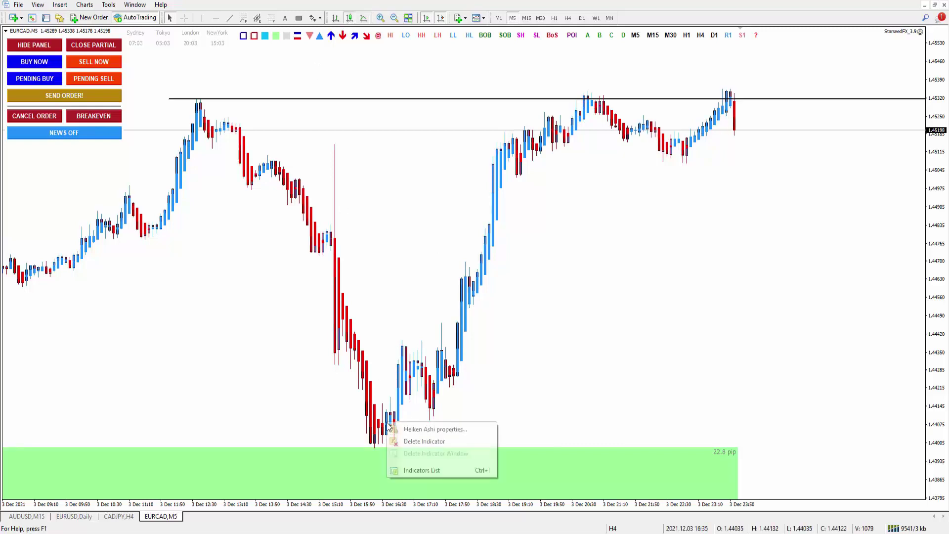
pyautogui.click(406, 442)
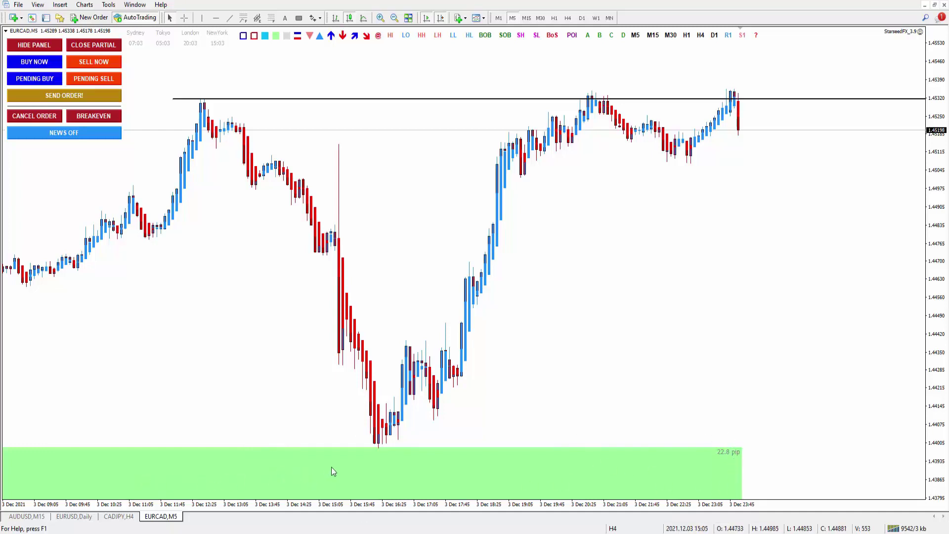
# Step: Place a blue up arrow below the bullish Heiken Ashi bar near 16:40, and remove the Heiken Ashi indicator from the candlestick chart
pyautogui.moveTo(390, 419)
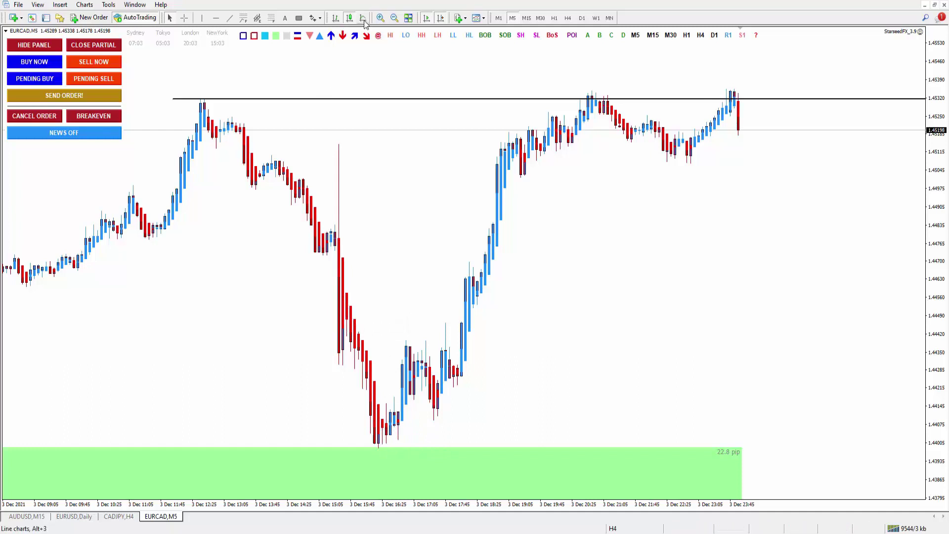
pyautogui.click(330, 37)
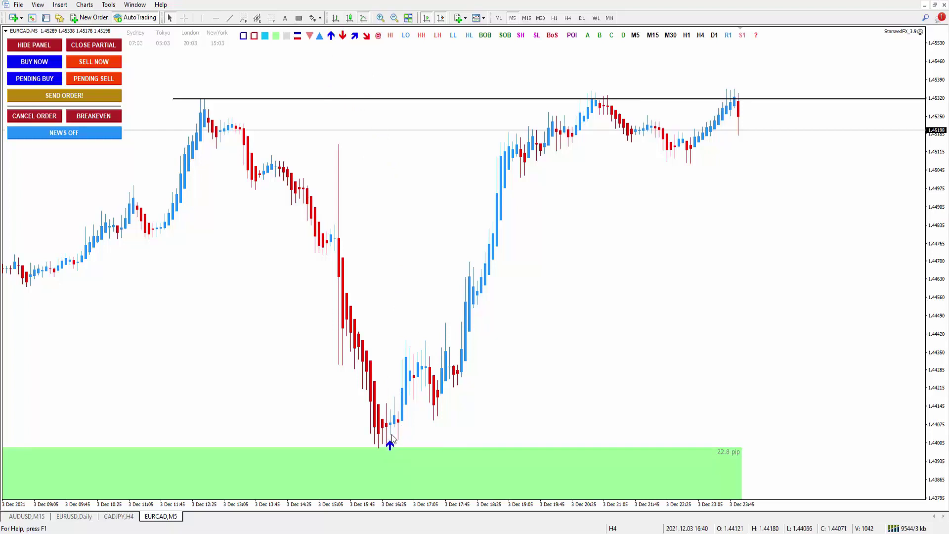
pyautogui.click(349, 18)
pyautogui.rightClick(465, 341)
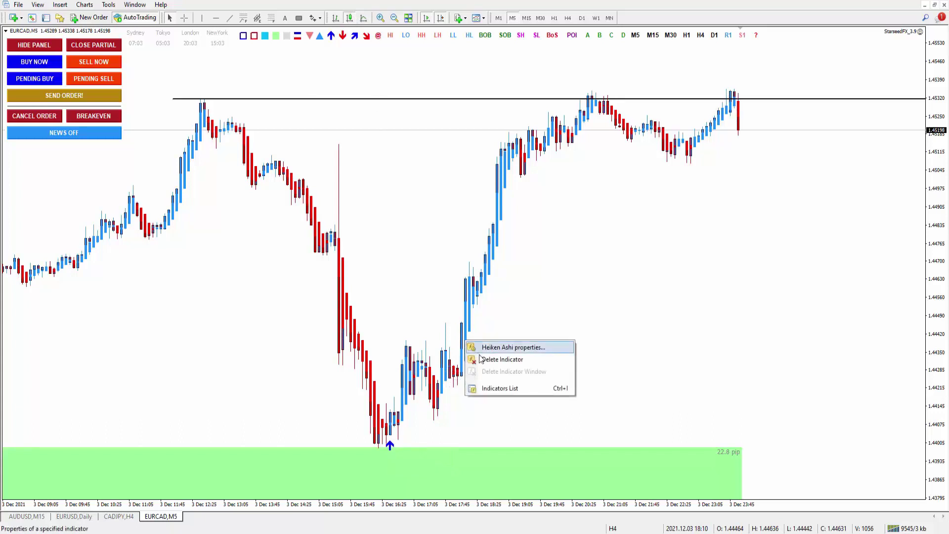
pyautogui.click(482, 358)
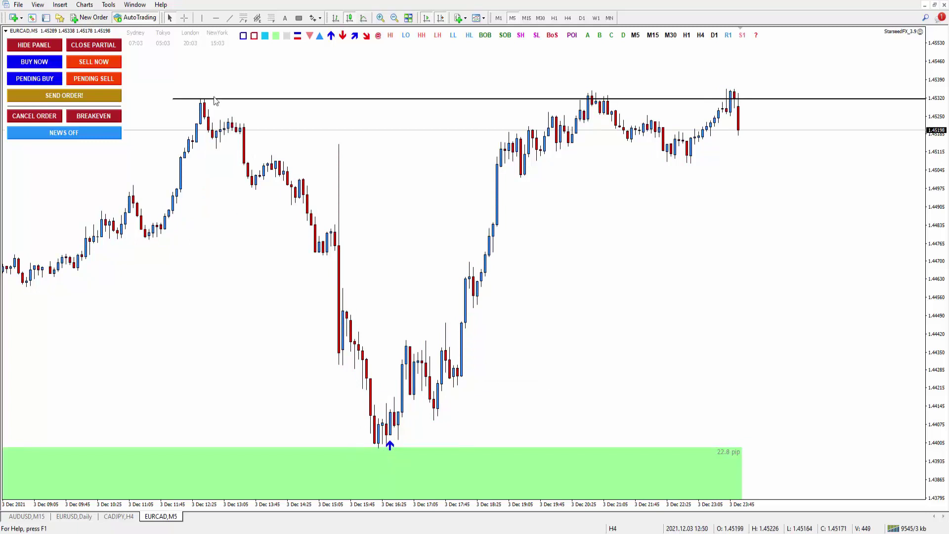
# Step: Draw a Fibonacci target grid from the low at the order block, with Stop Loss at 1.43986 and Entry at 1.44122
pyautogui.click(269, 19)
pyautogui.moveTo(379, 446)
pyautogui.mouseDown()
pyautogui.moveTo(395, 410)
pyautogui.moveTo(409, 416)
pyautogui.mouseUp()
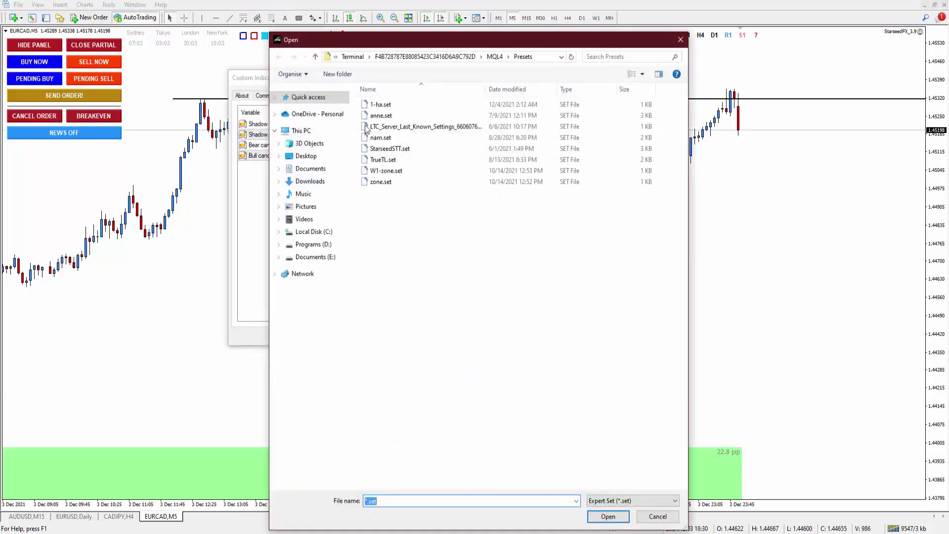
# Step: Load the 1-ha.set preset into the Heiken Ashi indicator and apply it to the EURCAD M5 chart with Red and DodgerBlue candles
pyautogui.click(381, 99)
pyautogui.press('Return')
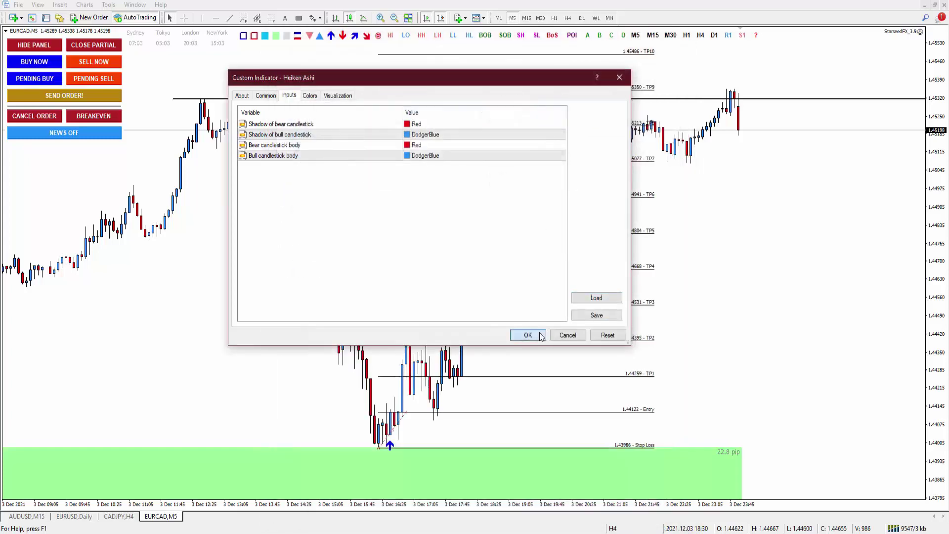
pyautogui.click(539, 334)
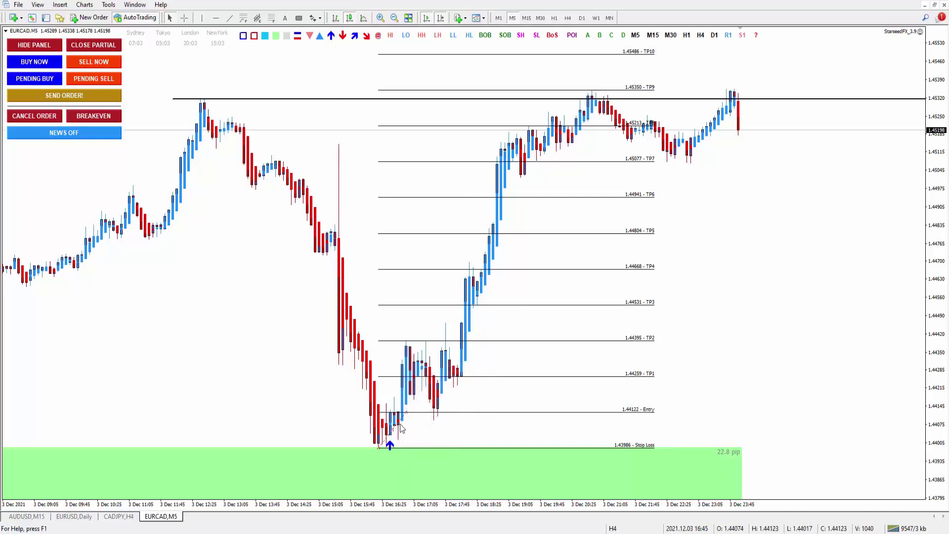
# Step: Move the Fibonacci target grid to the higher low near 17:30, with Stop Loss at 1.44184, and remove the Heiken Ashi indicator
pyautogui.moveTo(392, 429); pyautogui.dragTo(443, 370)
pyautogui.rightClick(442, 378)
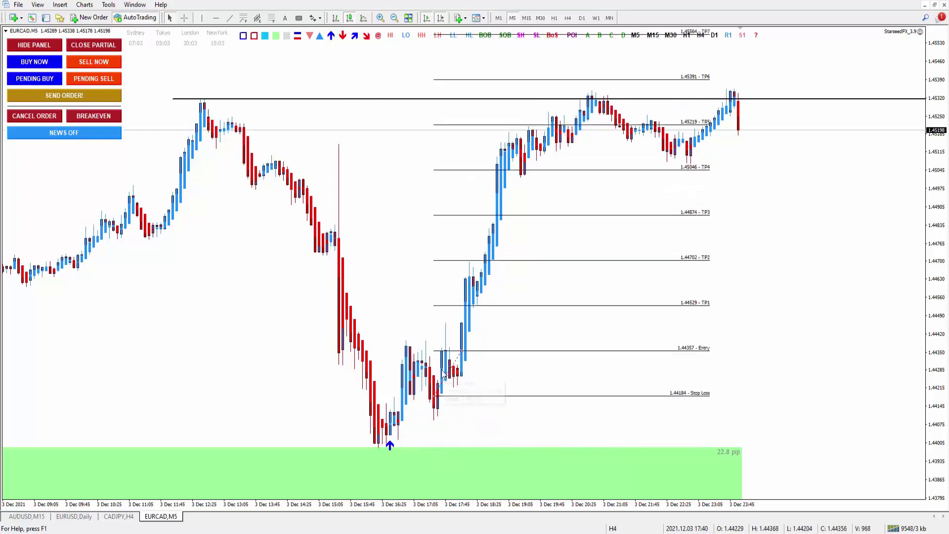
pyautogui.rightClick(443, 369)
pyautogui.click(455, 388)
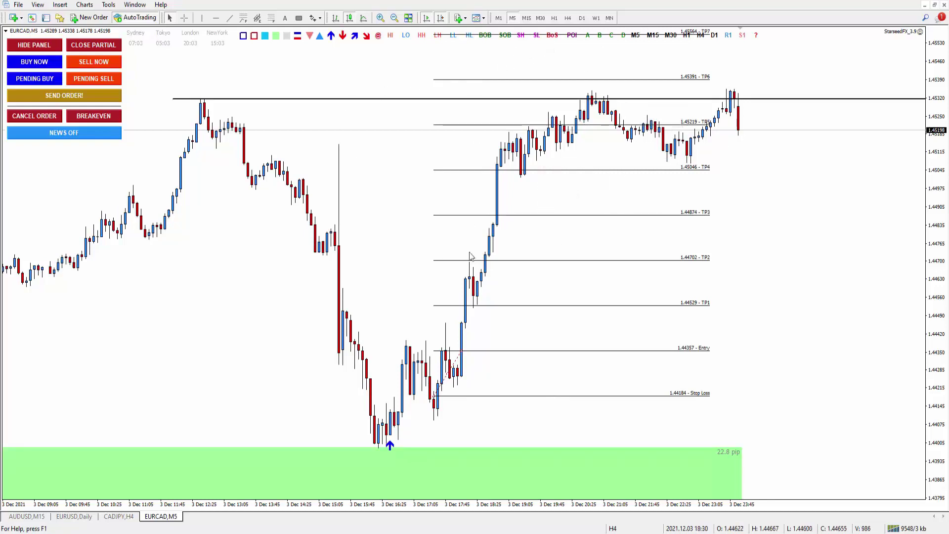
# Step: Delete the Fibonacci target grid and the blue up arrow from the EURCAD M5 chart
pyautogui.moveTo(448, 376); pyautogui.dragTo(446, 378)
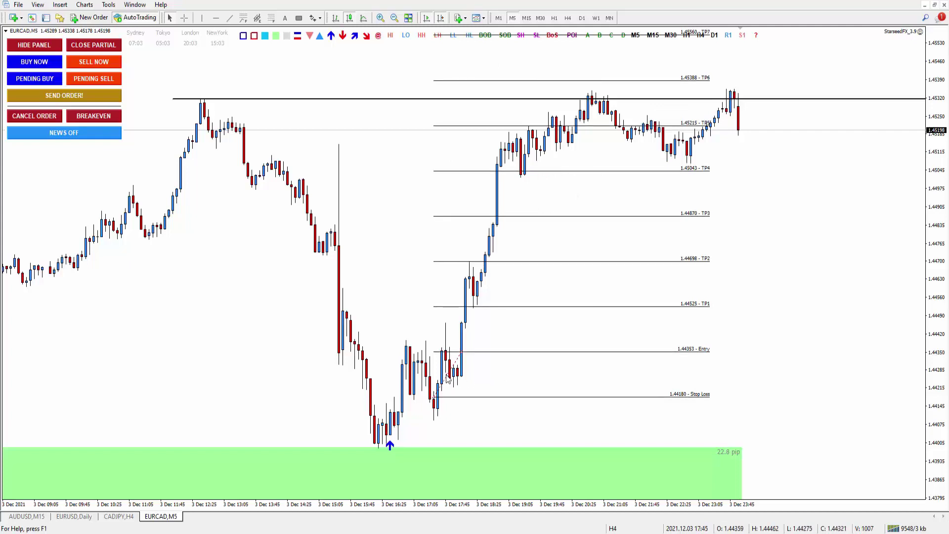
pyautogui.rightClick(447, 378)
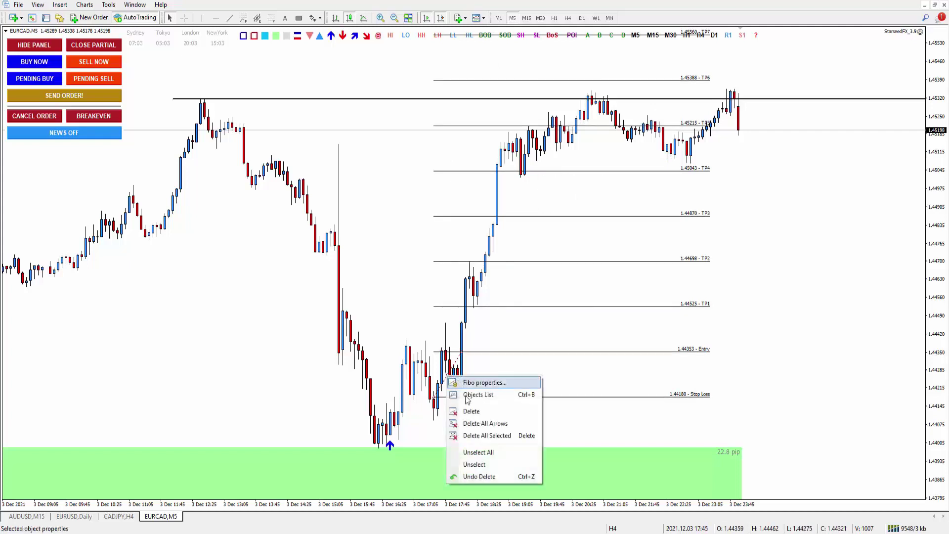
pyautogui.click(474, 410)
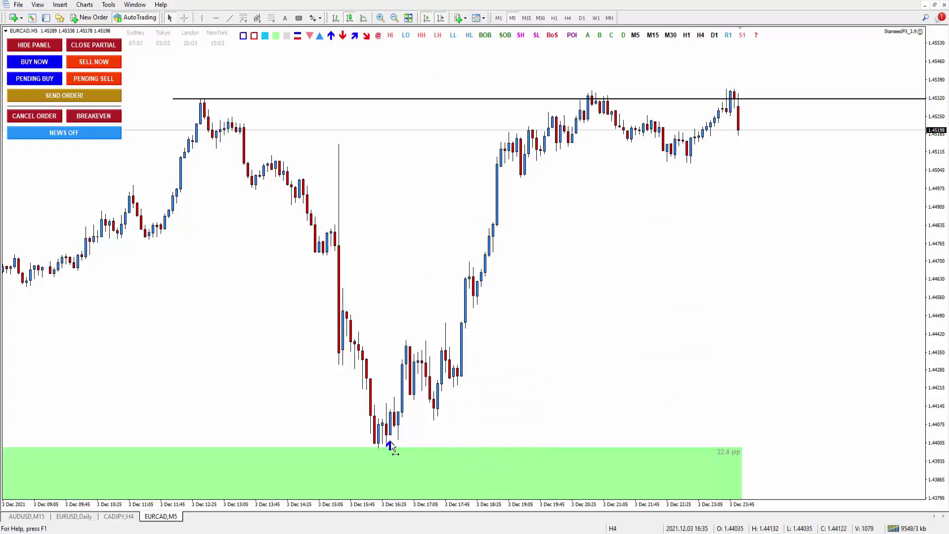
pyautogui.moveTo(390, 445); pyautogui.dragTo(488, 405)
pyautogui.rightClick(488, 403)
pyautogui.click(514, 437)
# Step: Add the Stochastic indicator with K Period 5, D Period 3 and Slowing 3, and reduce its pane's height
pyautogui.hotkey('alt', 's')
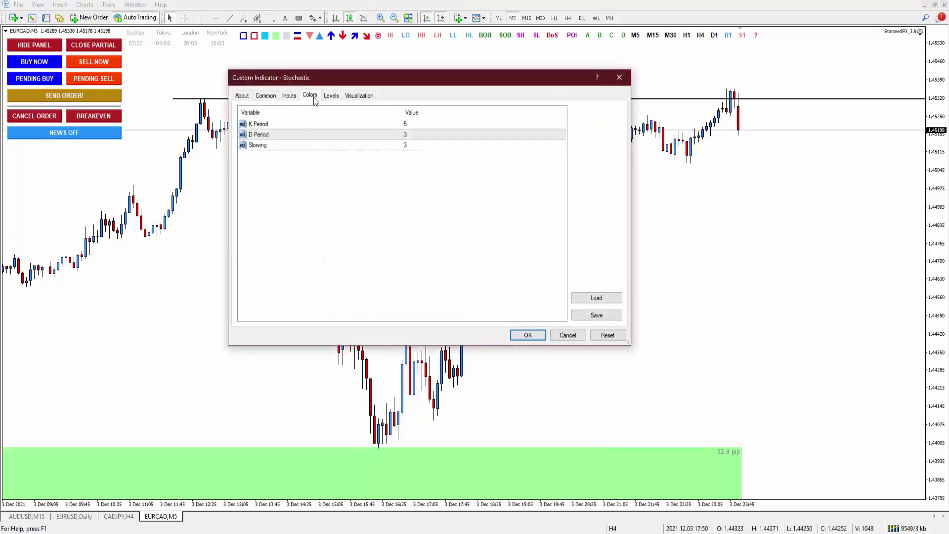
pyautogui.click(285, 95)
pyautogui.click(265, 95)
pyautogui.click(289, 95)
pyautogui.click(275, 97)
pyautogui.click(527, 335)
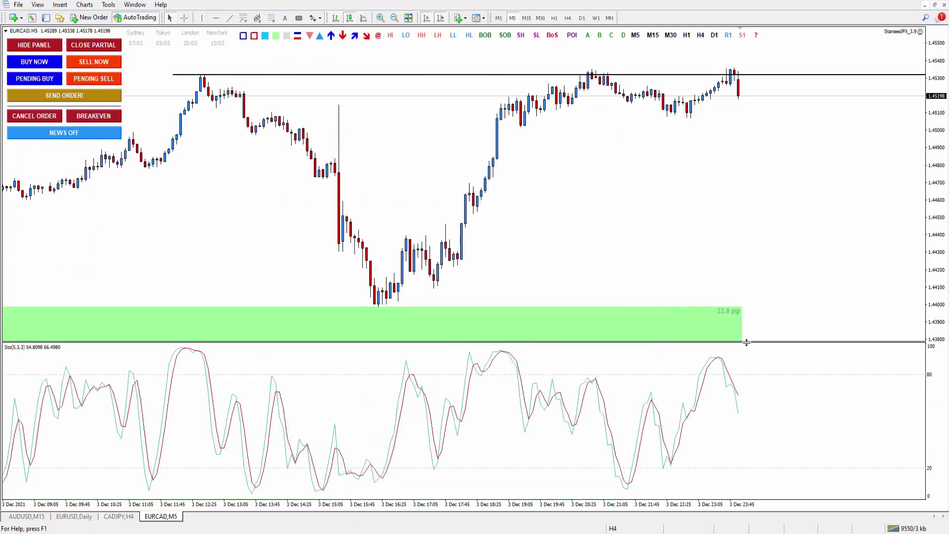
pyautogui.moveTo(746, 341); pyautogui.dragTo(745, 410)
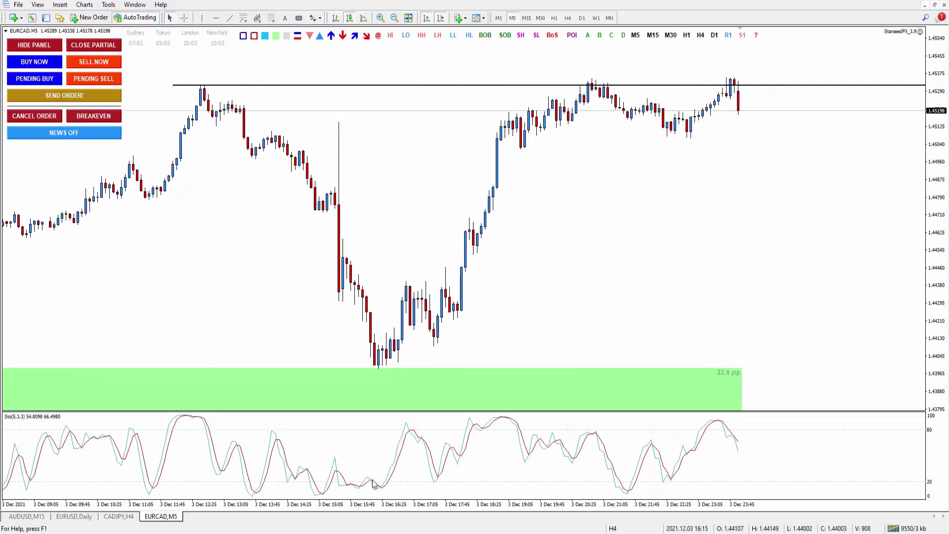
# Step: Draw a vertical line near the order block low and shift it to 16:05, crossing both the candles and the Stochastic
pyautogui.moveTo(387, 493)
pyautogui.rightClick(378, 429)
pyautogui.click(400, 356)
pyautogui.click(202, 18)
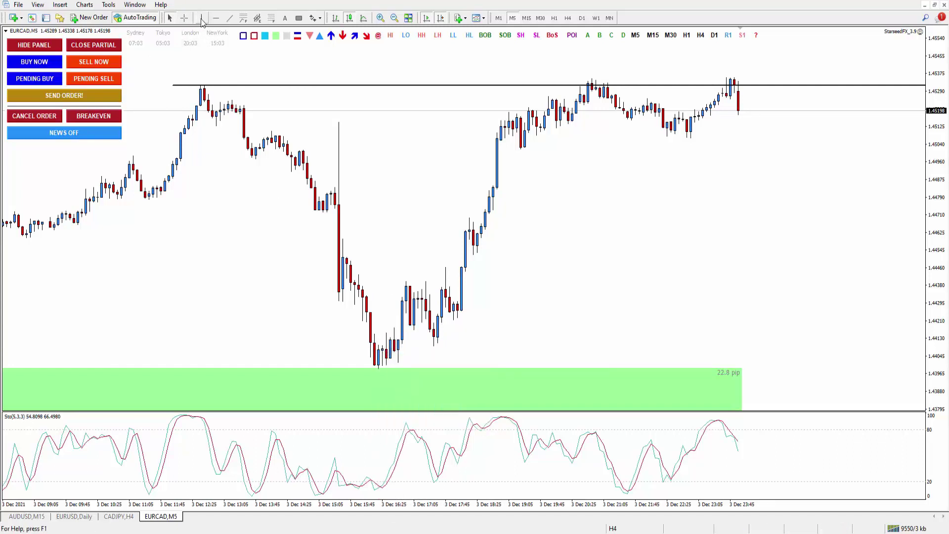
pyautogui.click(391, 332)
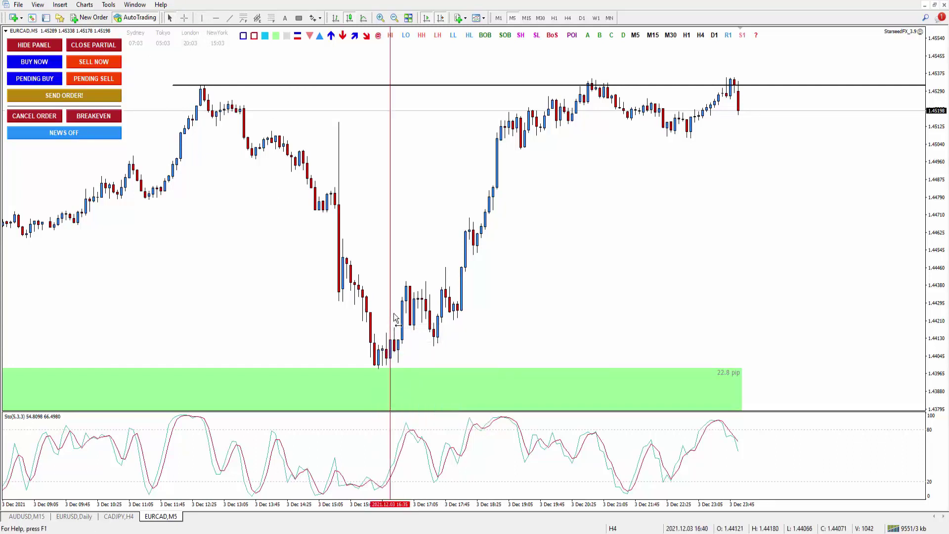
pyautogui.moveTo(396, 319)
pyautogui.mouseDown()
pyautogui.moveTo(375, 322)
pyautogui.moveTo(385, 322)
pyautogui.mouseUp()
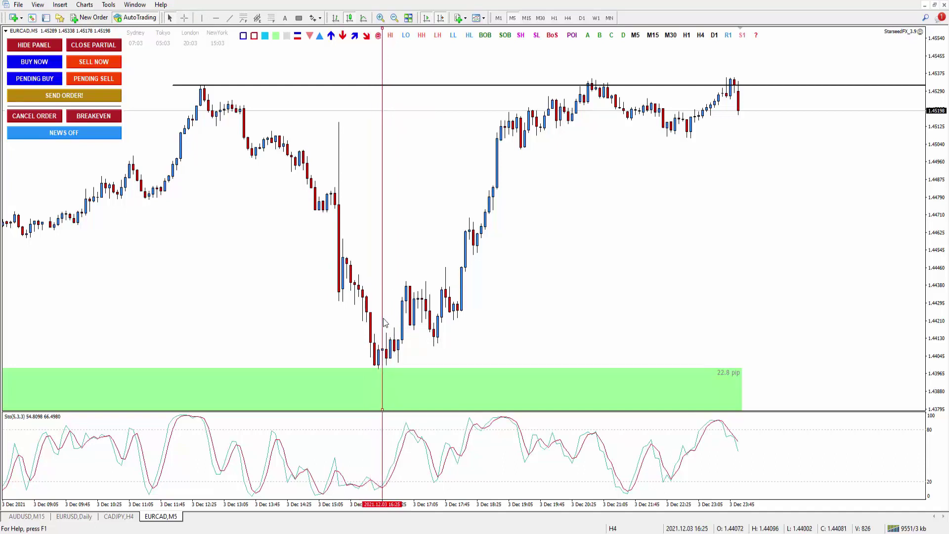
pyautogui.moveTo(385, 316); pyautogui.dragTo(366, 316)
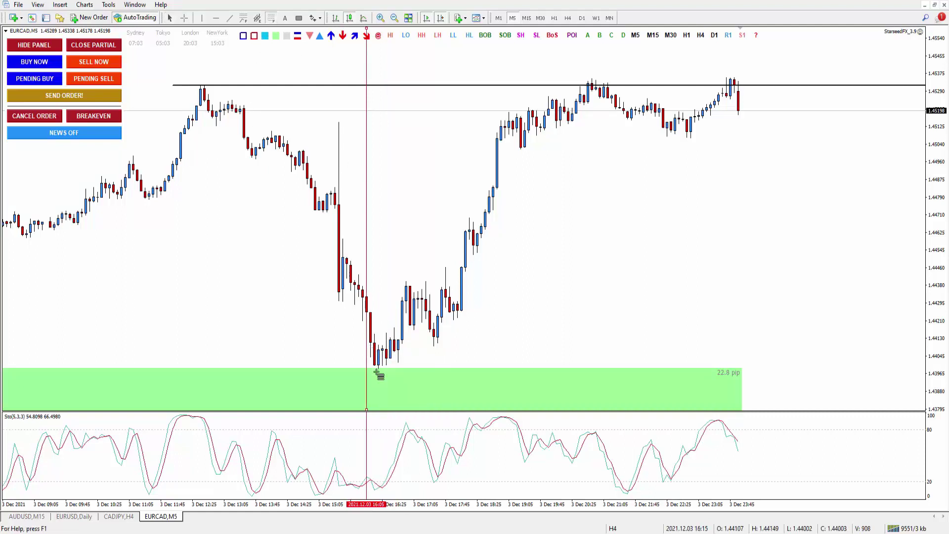
# Step: Draw a Fibonacci target grid from the order block low with Entry at 1.44093, and shift it to the higher low with Entry at 1.44229
pyautogui.moveTo(380, 371); pyautogui.dragTo(405, 348)
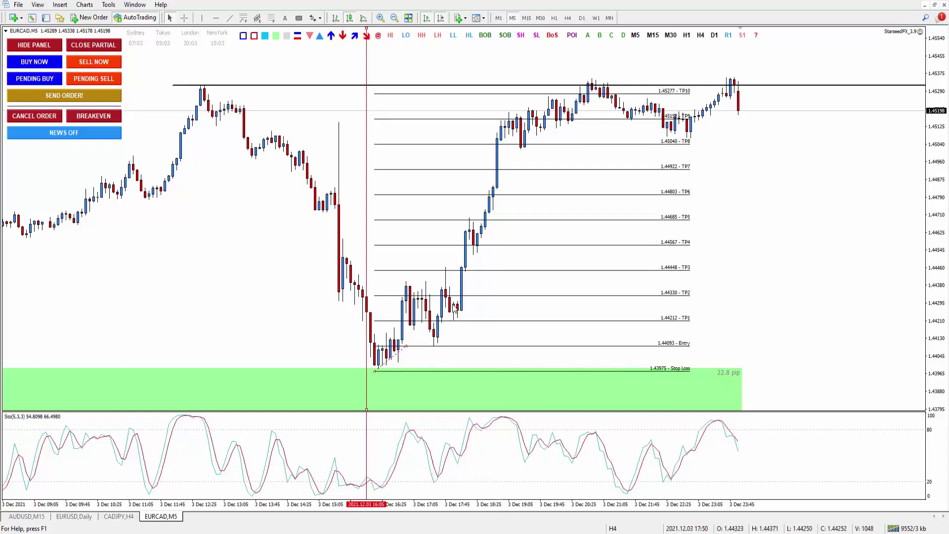
pyautogui.moveTo(391, 360); pyautogui.dragTo(458, 321)
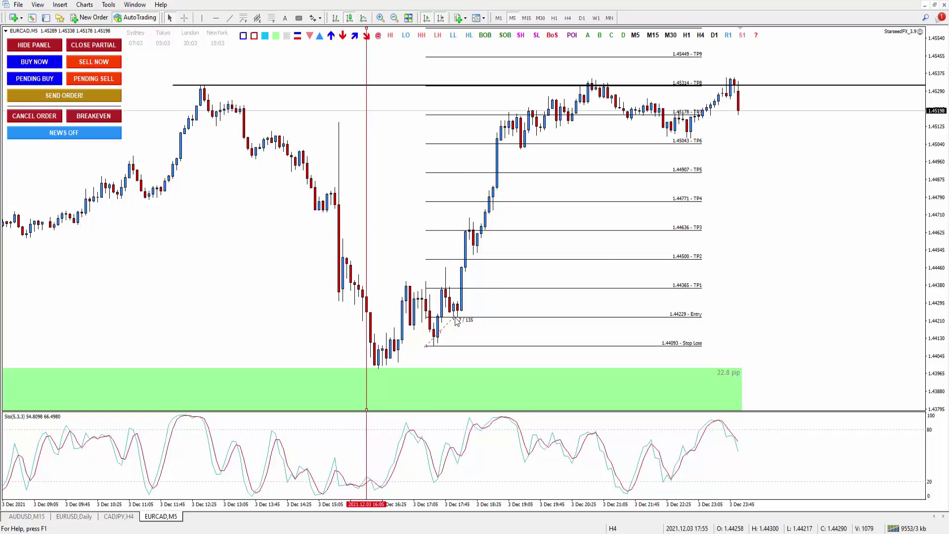
# Step: Delete the Fibonacci target grid and the vertical line, leaving only the order block, level line and Stochastic
pyautogui.moveTo(456, 322); pyautogui.dragTo(504, 319)
pyautogui.rightClick(489, 330)
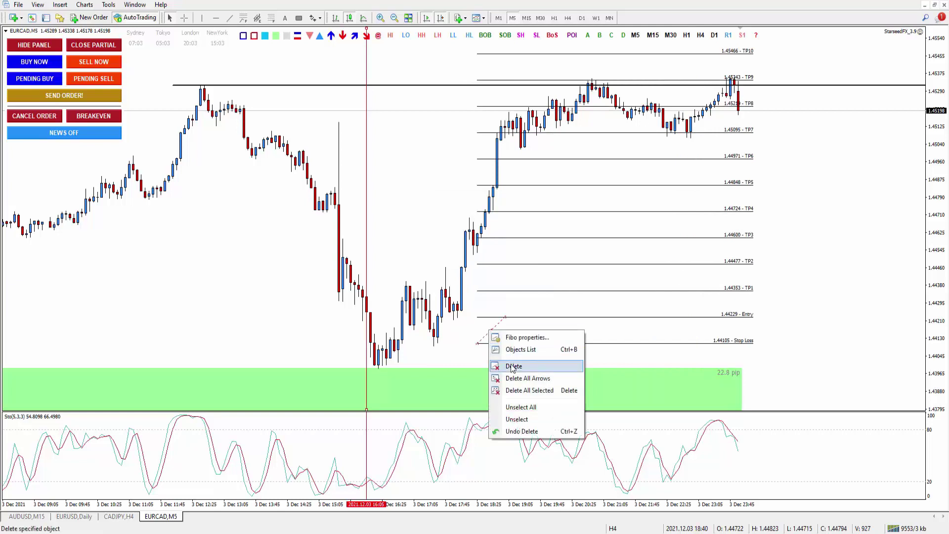
pyautogui.click(511, 366)
pyautogui.rightClick(368, 161)
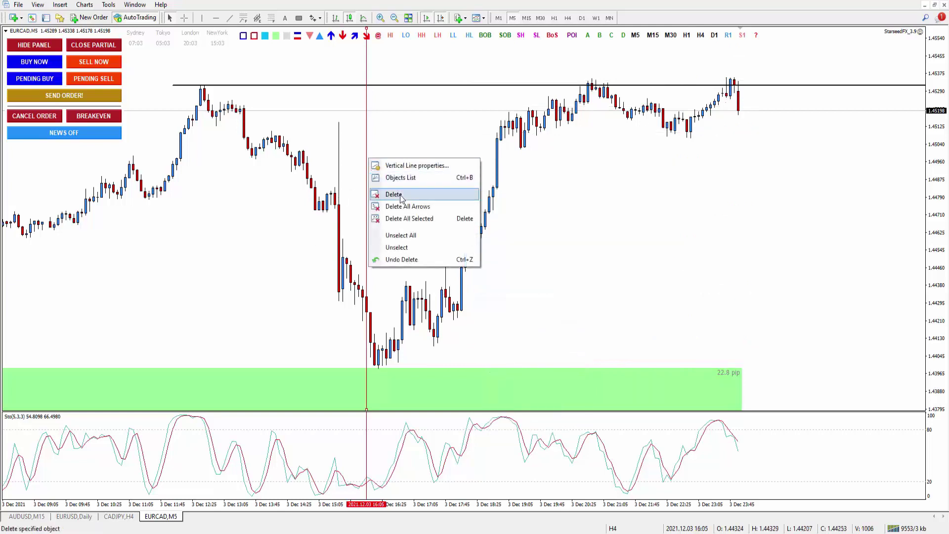
pyautogui.click(393, 194)
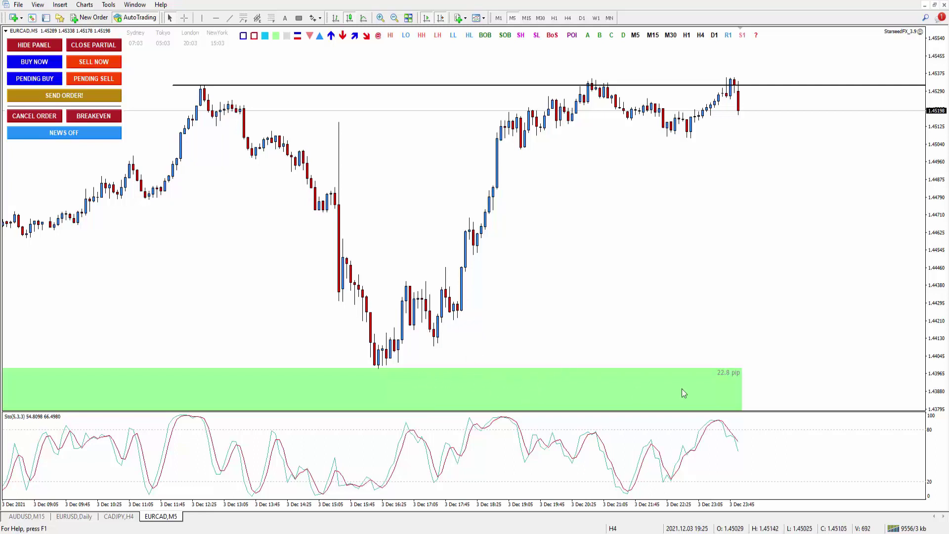
pyautogui.moveTo(201, 297); pyautogui.dragTo(225, 295)
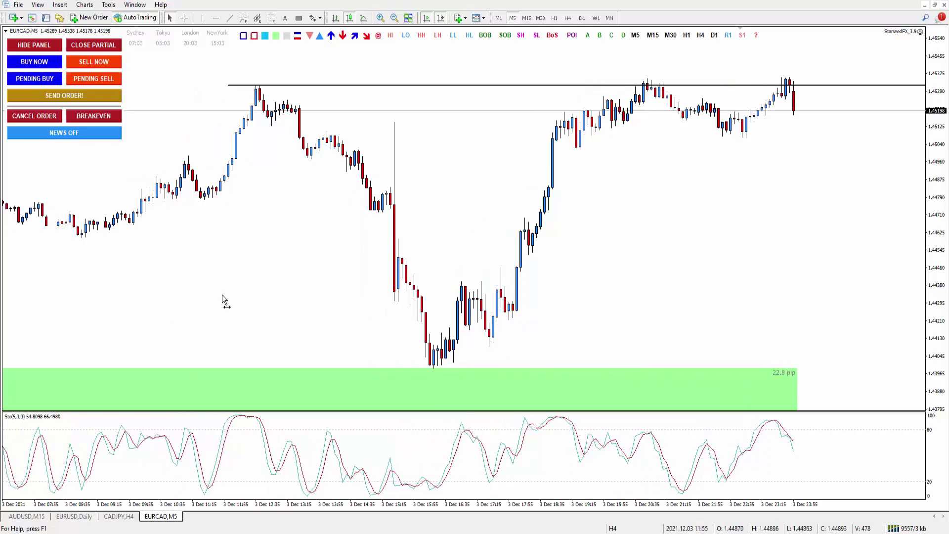
pyautogui.scroll(-1, 549, 369)
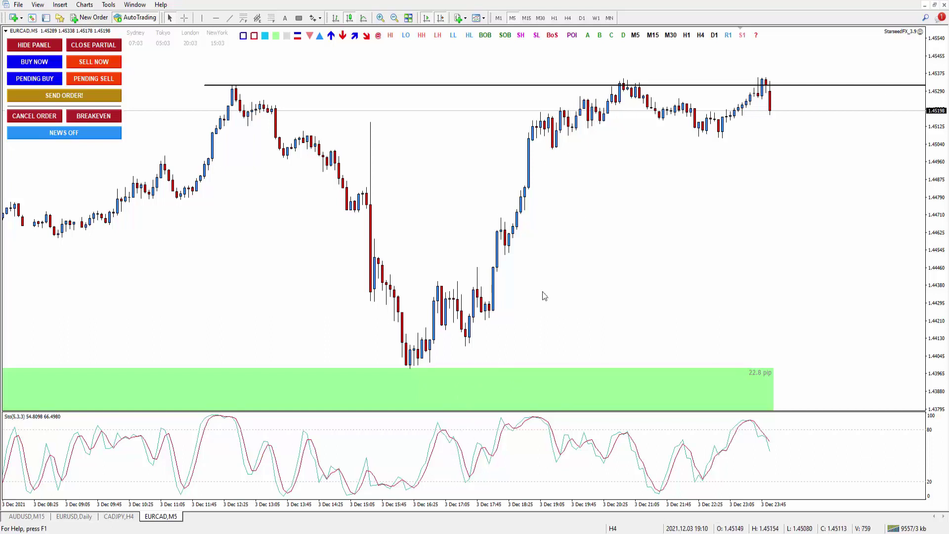
pyautogui.scroll(-2, 552, 173)
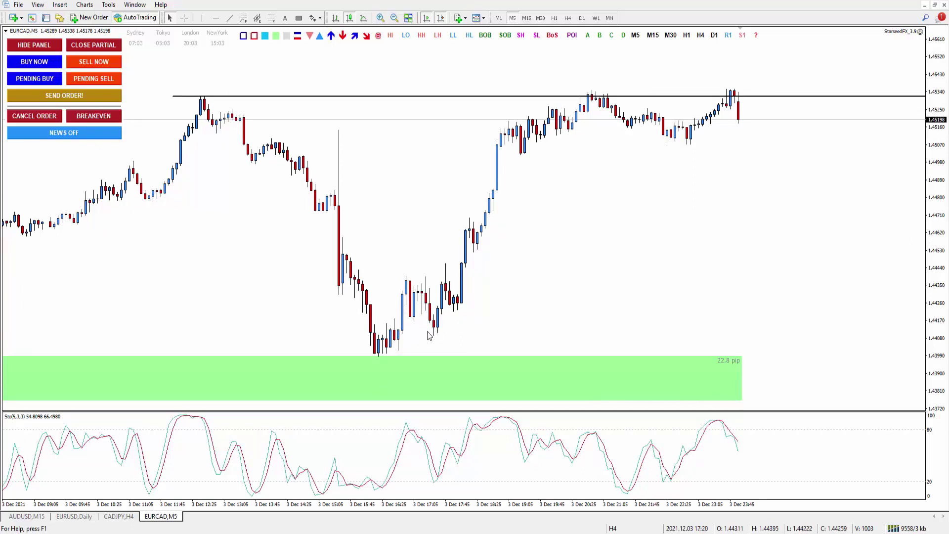
pyautogui.moveTo(936, 210); pyautogui.dragTo(935, 193)
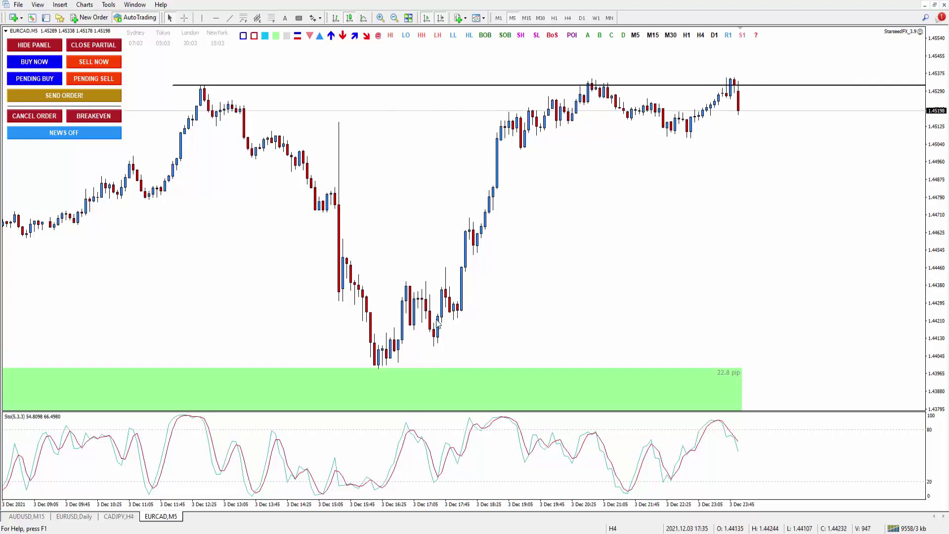
# Step: Display the CADJPY chart on the M5 timeframe with its price scale fitted around the sell order block
pyautogui.click(119, 516)
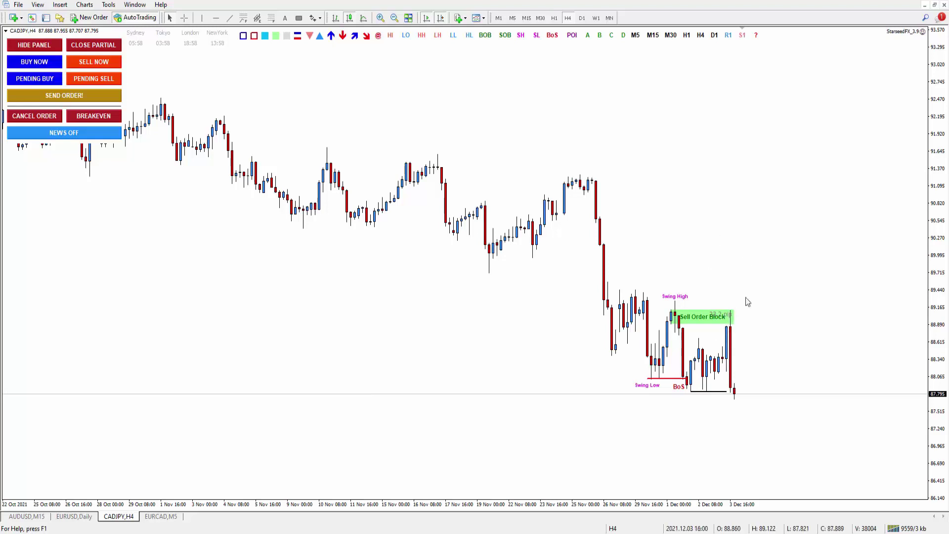
pyautogui.click(513, 18)
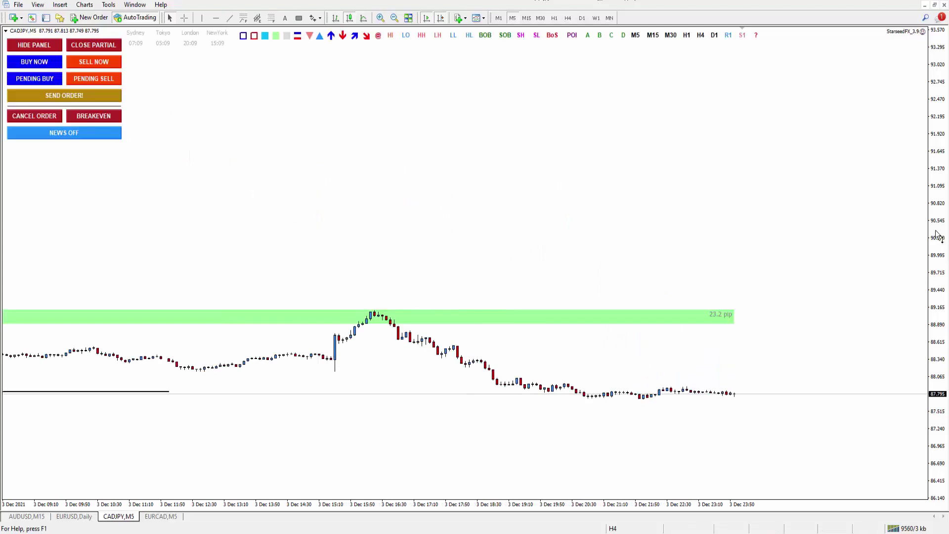
pyautogui.moveTo(363, 169); pyautogui.dragTo(447, 179)
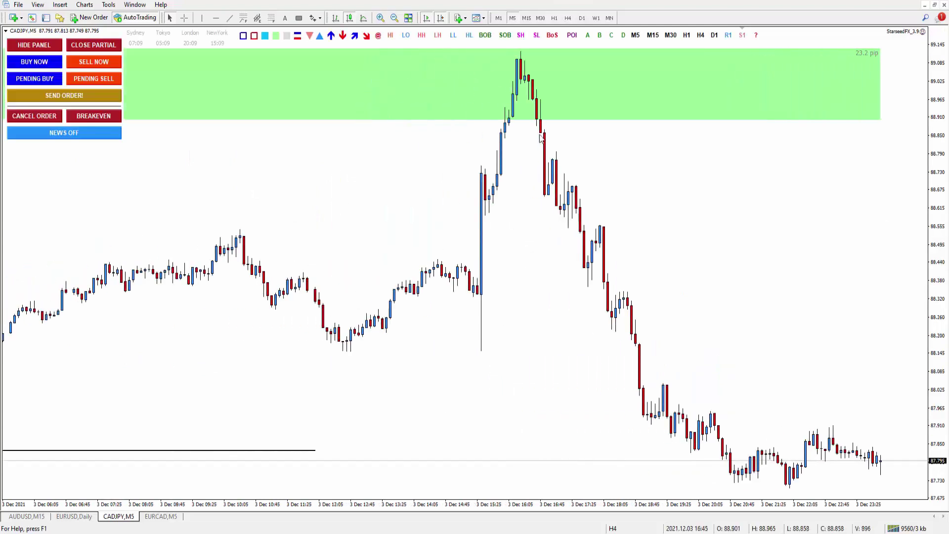
# Step: Apply Heiken Ashi in Red and DodgerBlue to CADJPY M5 and place a red down arrow above the first bearish bar
pyautogui.doubleClick(518, 323)
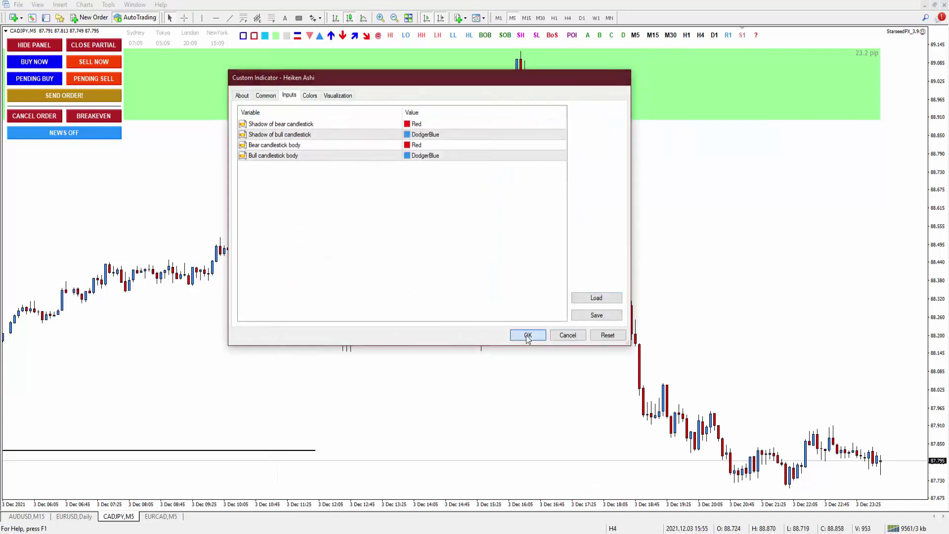
pyautogui.click(527, 335)
pyautogui.rightClick(534, 88)
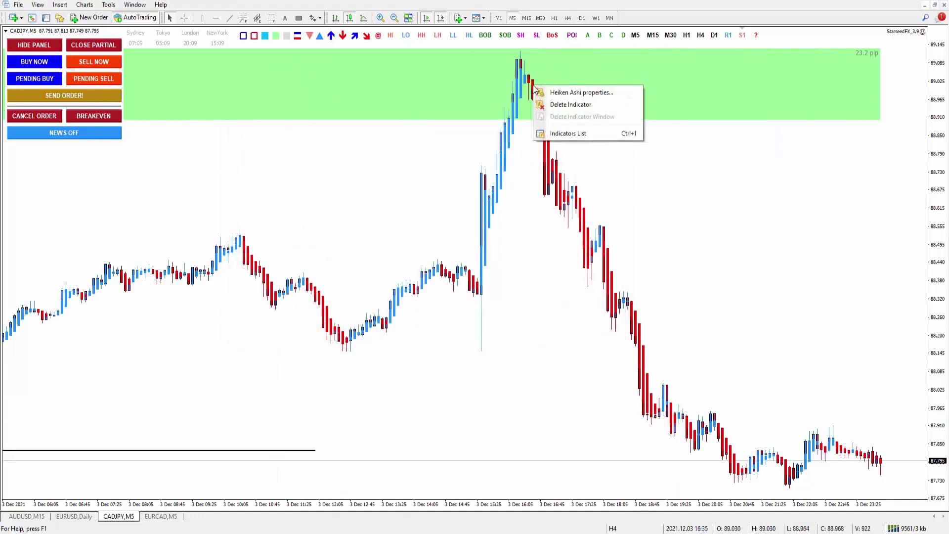
pyautogui.click(553, 104)
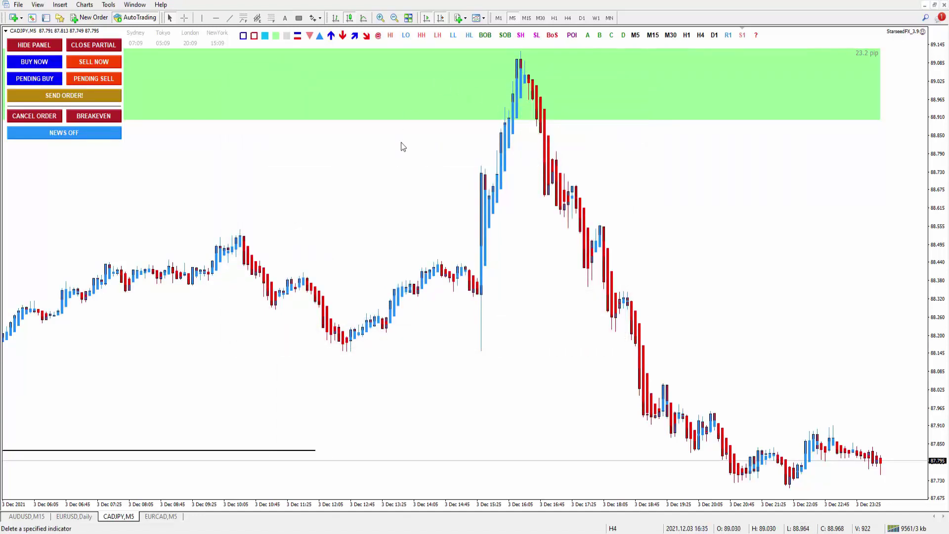
pyautogui.moveTo(342, 95); pyautogui.dragTo(399, 65)
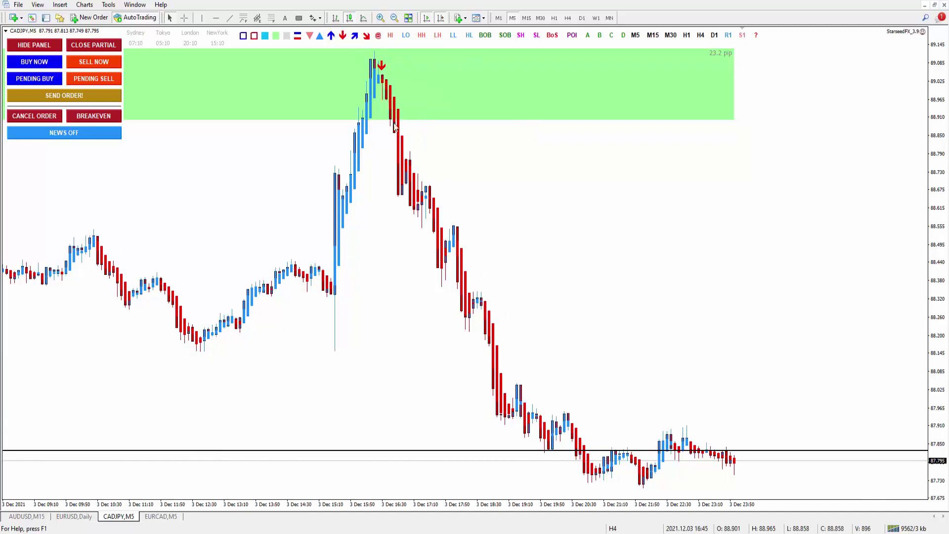
# Step: Remove Heiken Ashi and draw a downward Fibonacci target grid under the red arrow, with Stop Loss at 89.047 and Entry at 89.023
pyautogui.rightClick(399, 130)
pyautogui.click(430, 149)
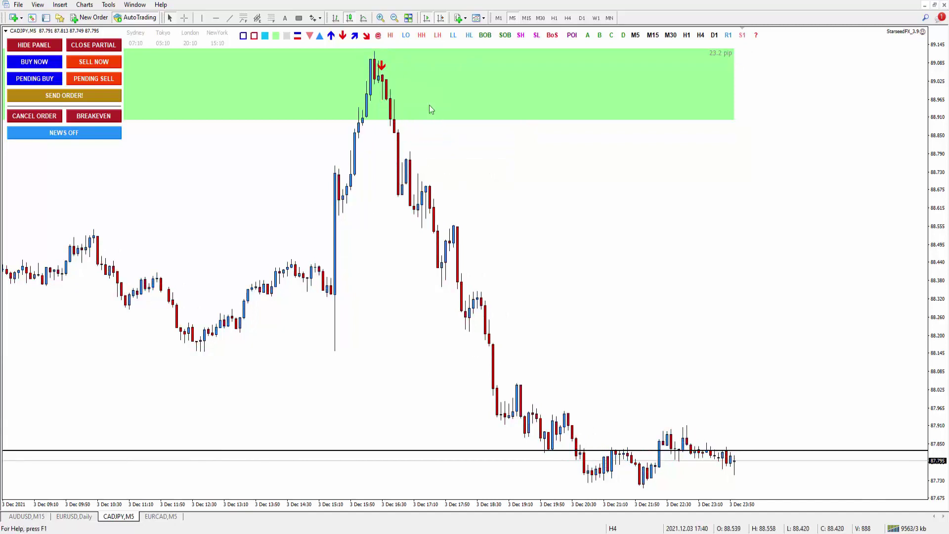
pyautogui.click(271, 19)
pyautogui.moveTo(382, 74); pyautogui.dragTo(405, 86)
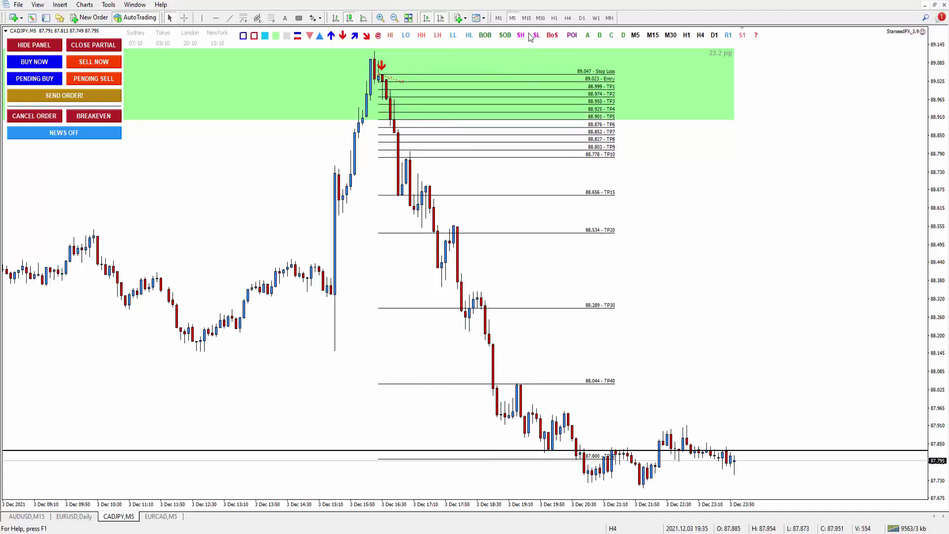
pyautogui.moveTo(394, 88); pyautogui.dragTo(410, 90)
# Step: Extend the black level line at the CADJPY H4 low across the chart, and return to the M5 timeframe
pyautogui.click(568, 19)
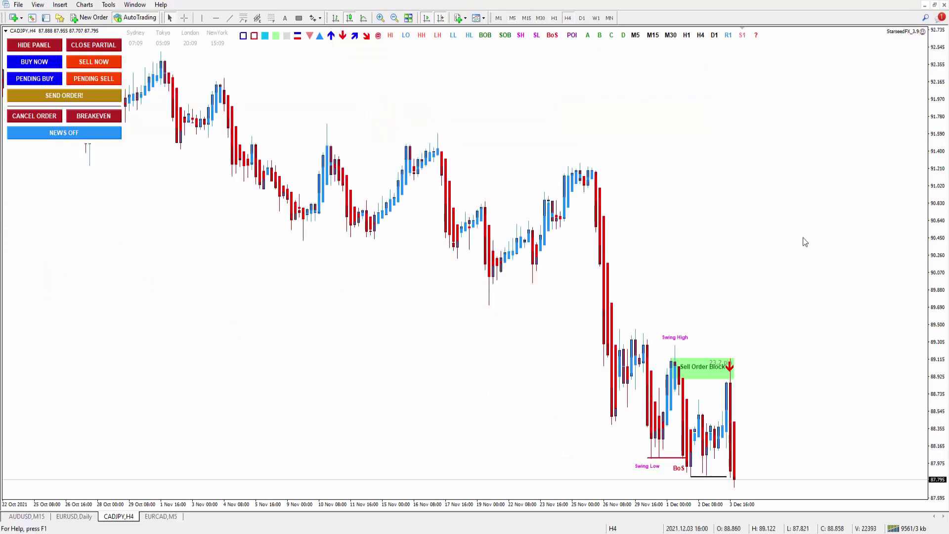
pyautogui.moveTo(745, 480); pyautogui.dragTo(756, 481)
pyautogui.click(513, 18)
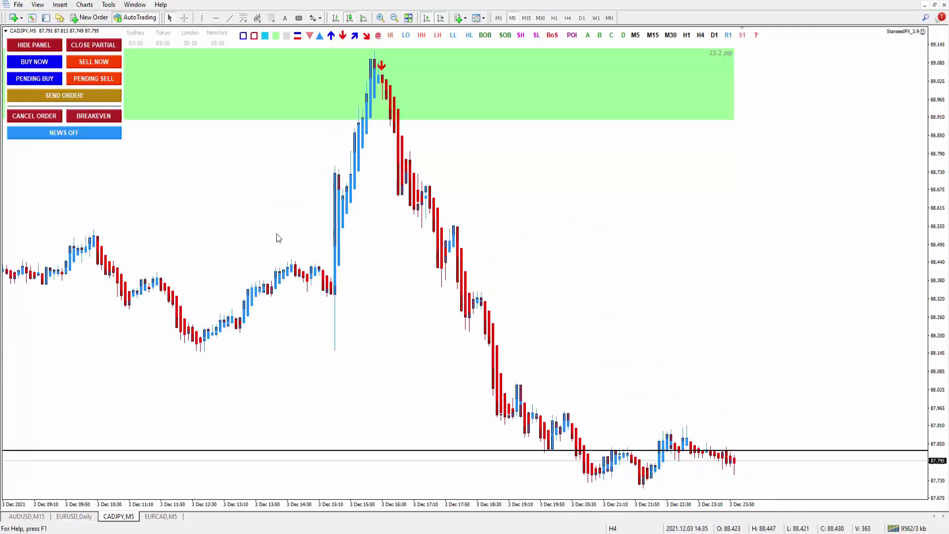
# Step: Place the Fibonacci target grid at the bearish candle below the red arrow and adjust the price scale to inspect the lower targets
pyautogui.moveTo(380, 76); pyautogui.dragTo(403, 81)
pyautogui.moveTo(941, 358); pyautogui.dragTo(942, 383)
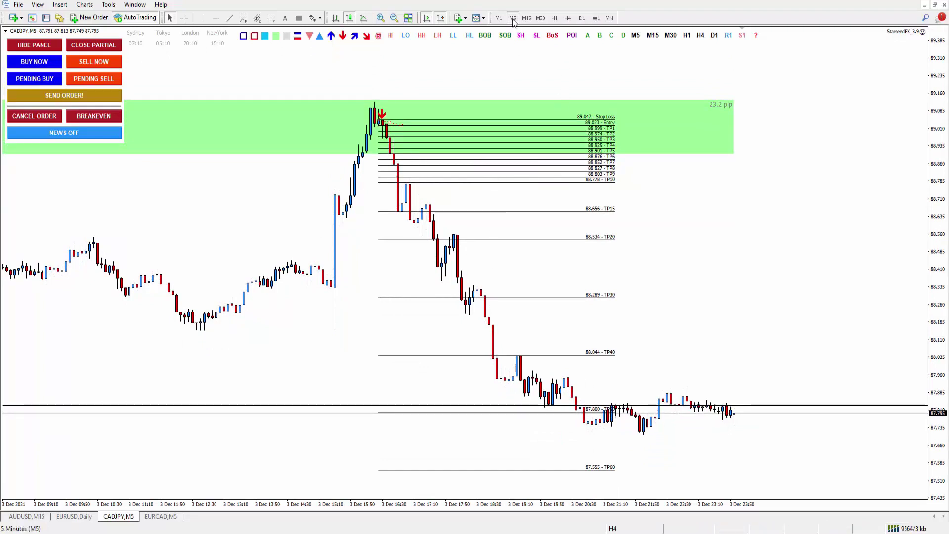
pyautogui.doubleClick(942, 310)
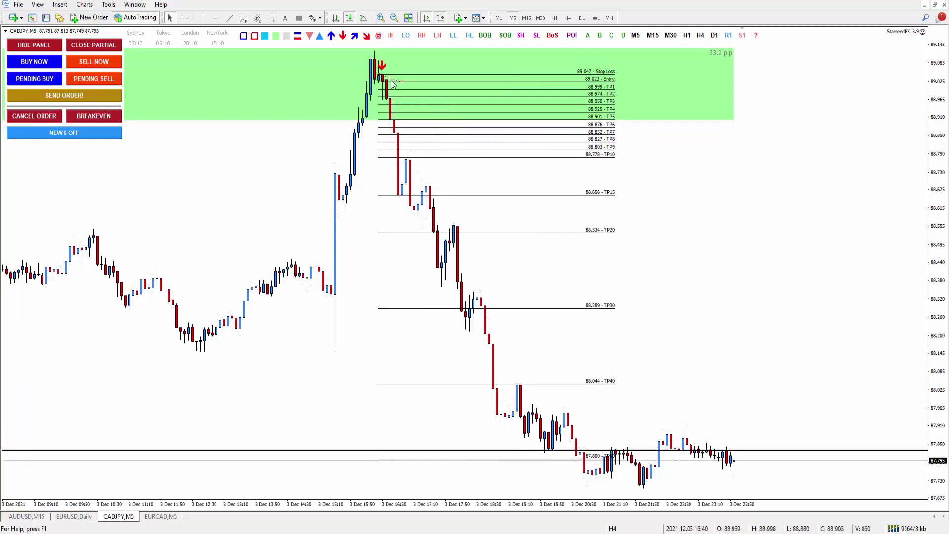
# Step: Move the Fibonacci target grid away from the red arrow and delete it from the CADJPY M5 chart
pyautogui.moveTo(392, 83); pyautogui.dragTo(529, 187)
pyautogui.rightClick(529, 187)
pyautogui.click(544, 219)
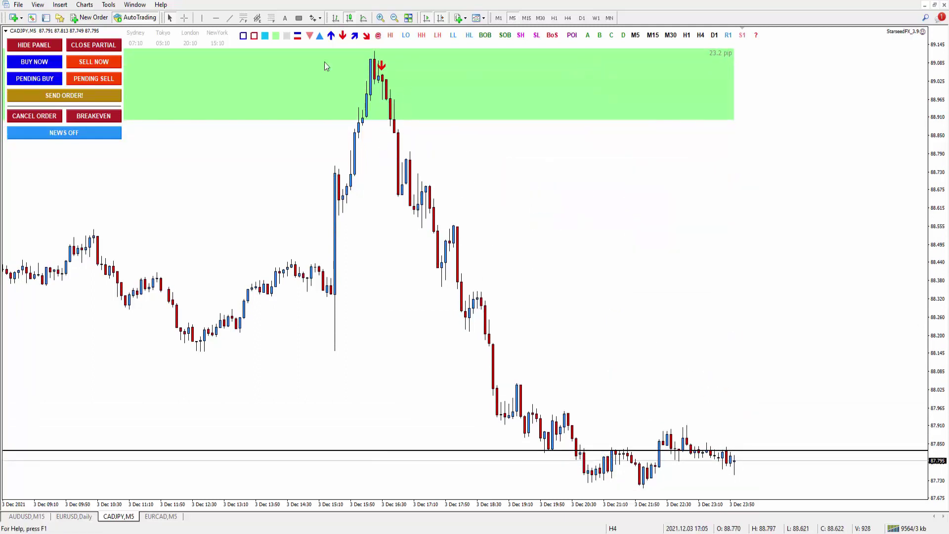
# Step: Draw short black level lines under the red arrow and at the next swing low, and place an 8.9 pip green order block box beside the lower high
pyautogui.click(229, 18)
pyautogui.moveTo(370, 102); pyautogui.dragTo(406, 101)
pyautogui.click(229, 18)
pyautogui.moveTo(394, 197); pyautogui.dragTo(417, 197)
pyautogui.click(735, 224)
pyautogui.moveTo(707, 220); pyautogui.dragTo(452, 189)
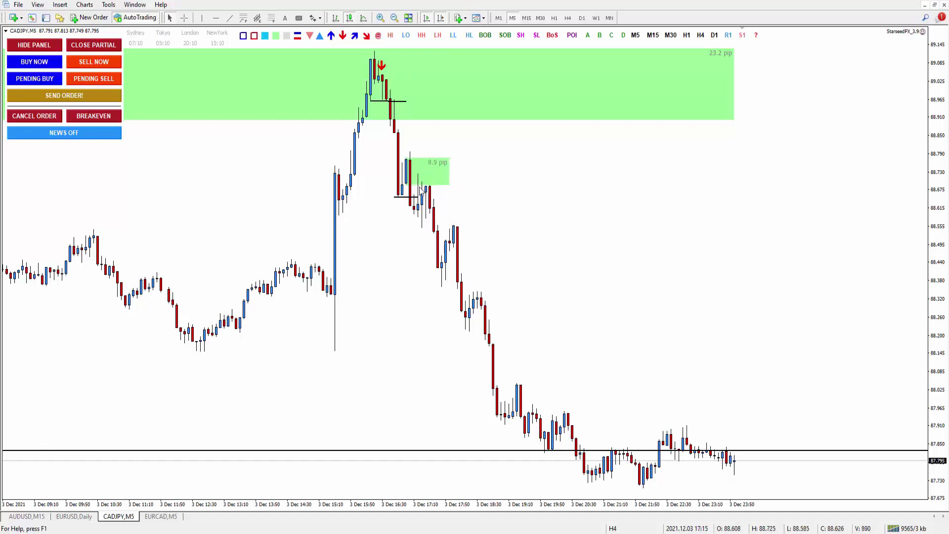
# Step: Draw a Fibonacci target grid from the small green order block, shift it away from the candles, and delete it
pyautogui.click(271, 18)
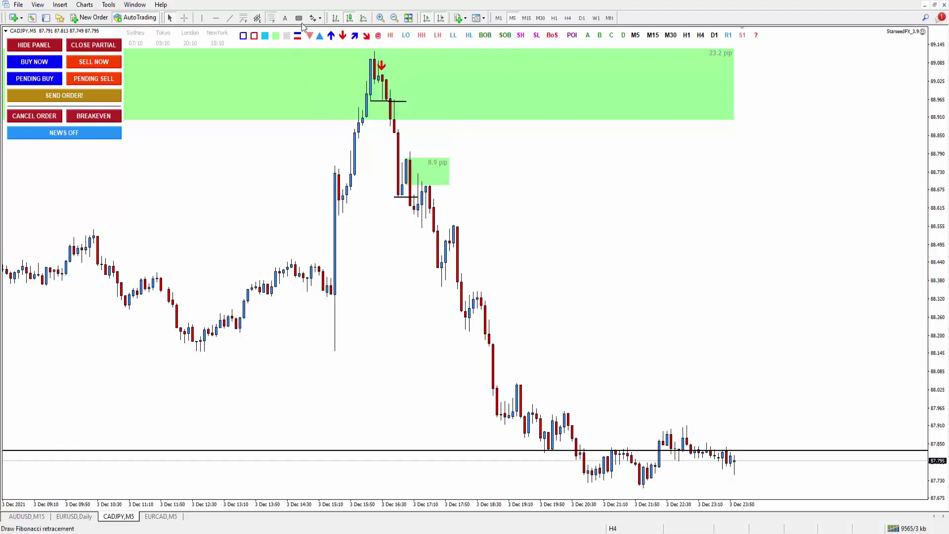
pyautogui.moveTo(411, 158); pyautogui.dragTo(430, 187)
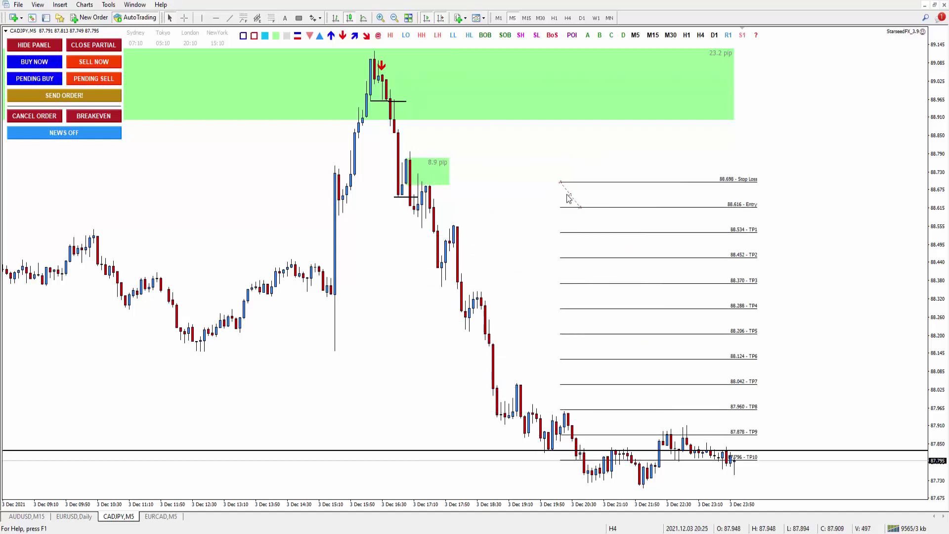
pyautogui.rightClick(566, 194)
pyautogui.click(593, 232)
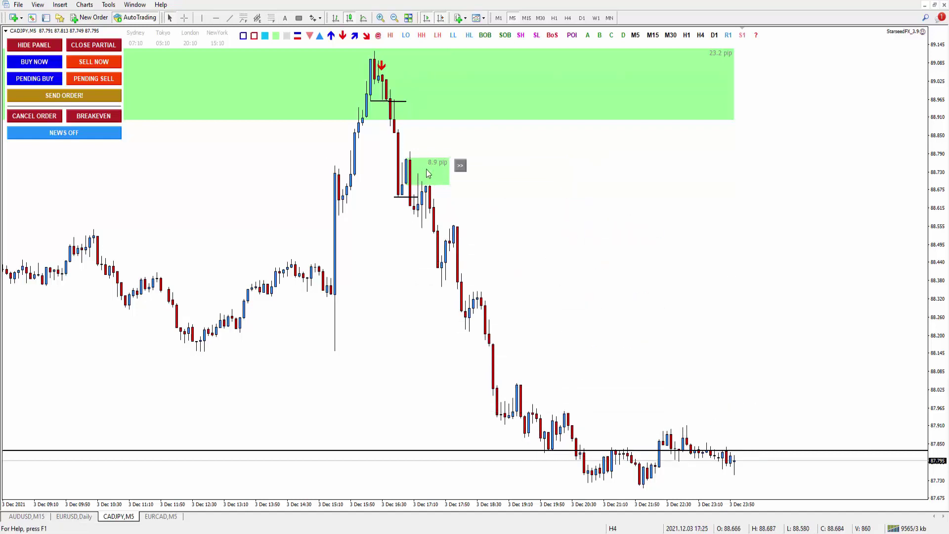
# Step: Move the small green order block box and the short black line below it clear of the candles, deleting both
pyautogui.moveTo(426, 169); pyautogui.dragTo(509, 179)
pyautogui.rightClick(509, 179)
pyautogui.click(535, 214)
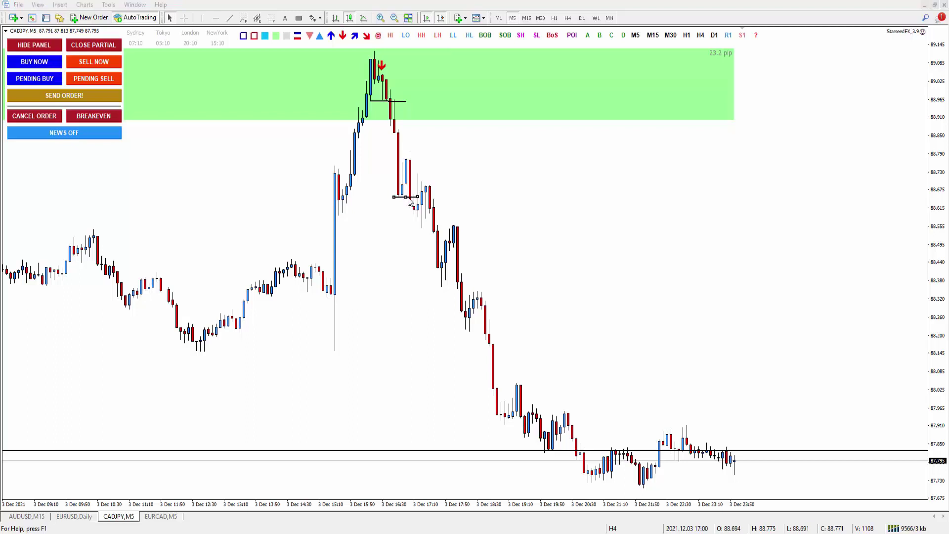
pyautogui.doubleClick(405, 197)
pyautogui.press('Escape')
pyautogui.moveTo(406, 198); pyautogui.dragTo(535, 202)
pyautogui.rightClick(535, 202)
pyautogui.click(549, 237)
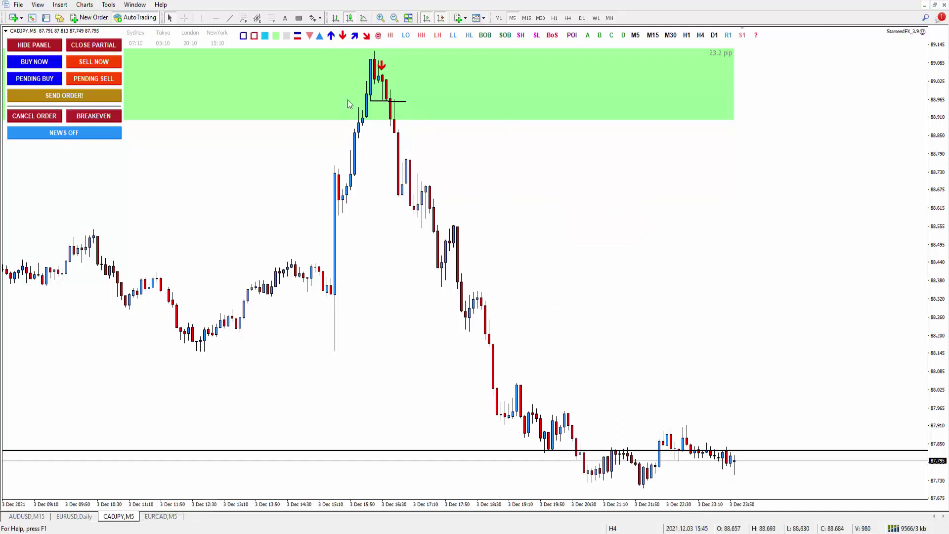
# Step: Add the Heiken Ashi indicator to the CADJPY M5 chart and lengthen the short black line under the red arrow slightly
pyautogui.doubleClick(376, 121)
pyautogui.click(528, 335)
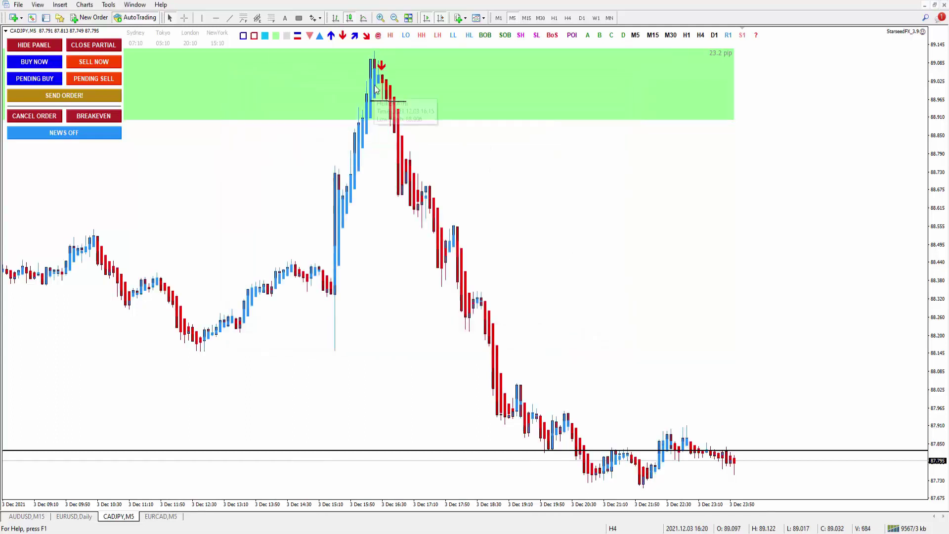
pyautogui.moveTo(410, 102); pyautogui.dragTo(414, 101)
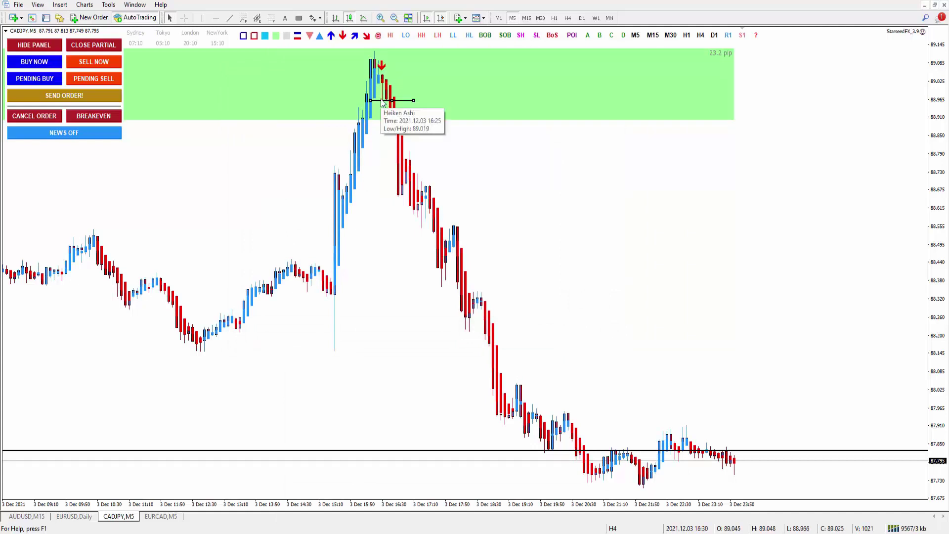
# Step: Place the Fibonacci target grid from the swing high at the red arrow, with Stop Loss at 89.122 and Entry at 89.013
pyautogui.moveTo(381, 74); pyautogui.dragTo(398, 66)
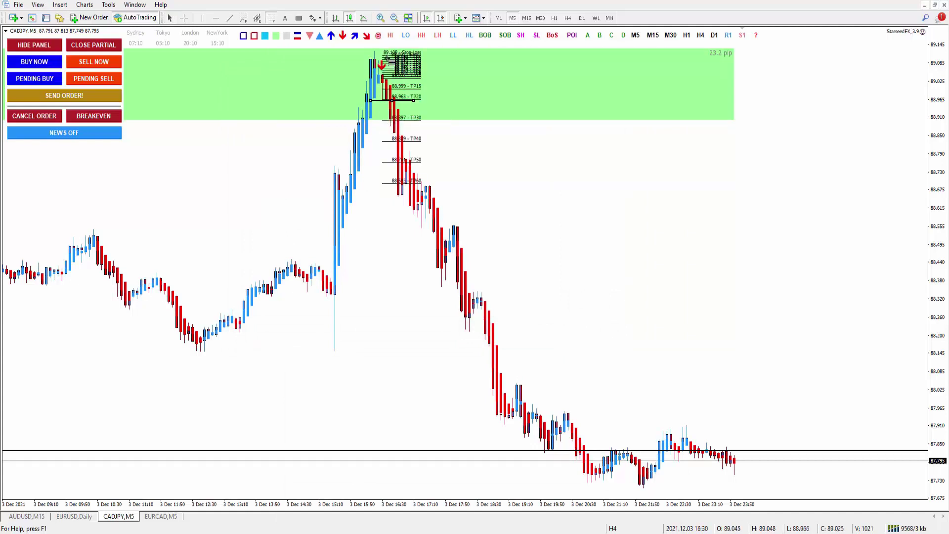
pyautogui.scroll(2, 398, 66)
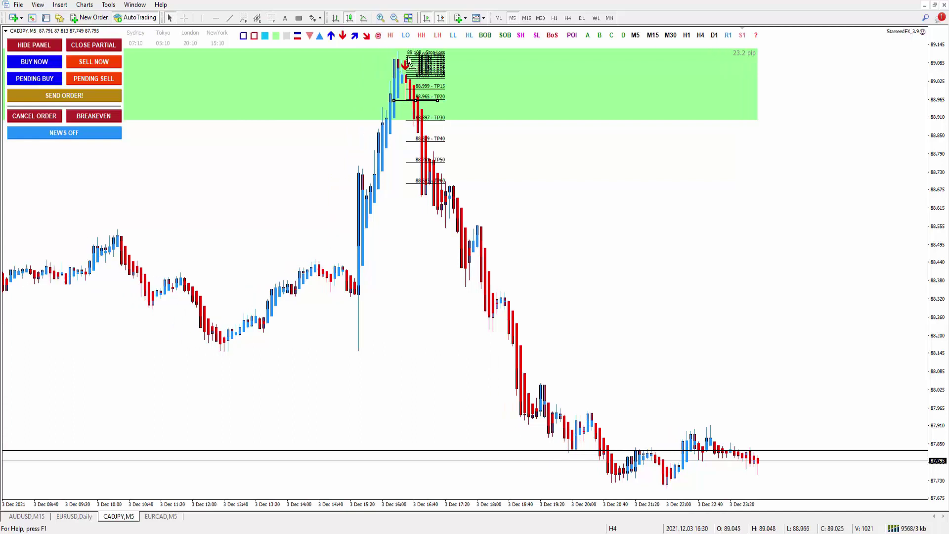
pyautogui.moveTo(414, 67); pyautogui.dragTo(378, 55)
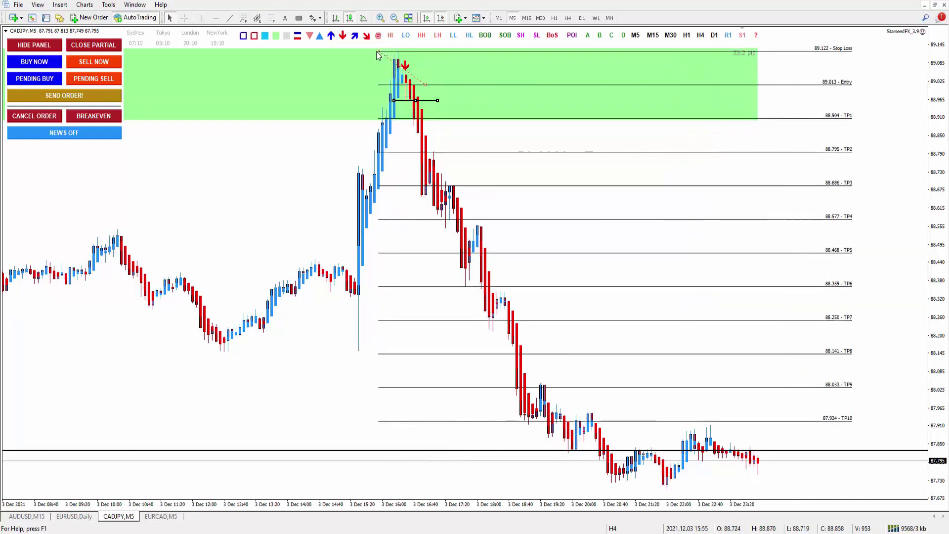
# Step: Delete the Heiken Ashi indicator and raise the Entry level of the Fibonacci target grid to 89.023
pyautogui.rightClick(411, 88)
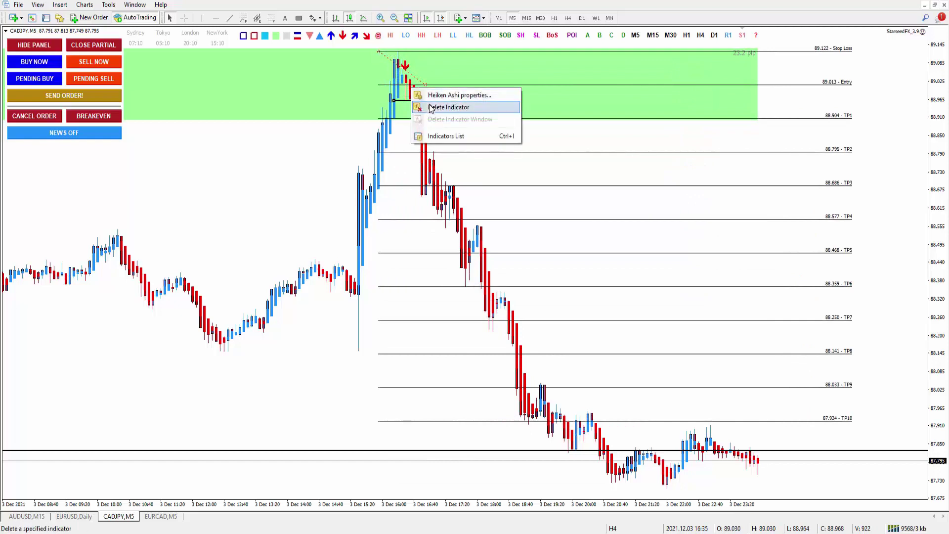
pyautogui.click(430, 102)
pyautogui.moveTo(428, 89); pyautogui.dragTo(426, 85)
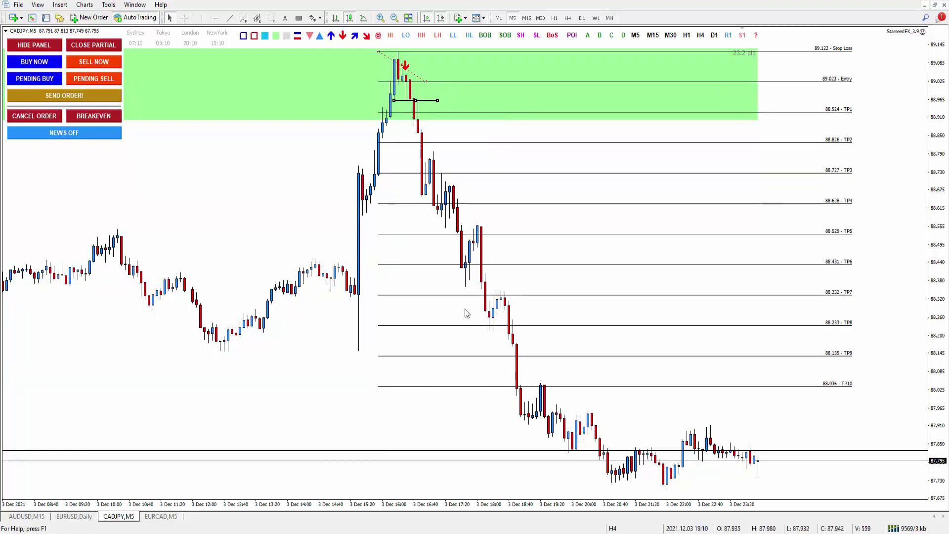
# Step: Remove the Fibonacci target grid and the short black line under the red arrow from the CADJPY M5 chart
pyautogui.moveTo(379, 51); pyautogui.dragTo(380, 77)
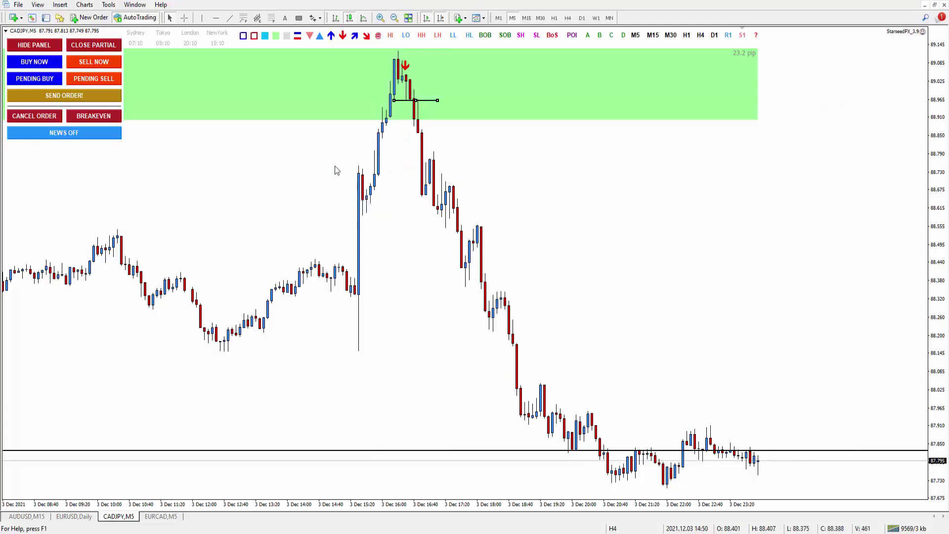
pyautogui.rightClick(246, 213)
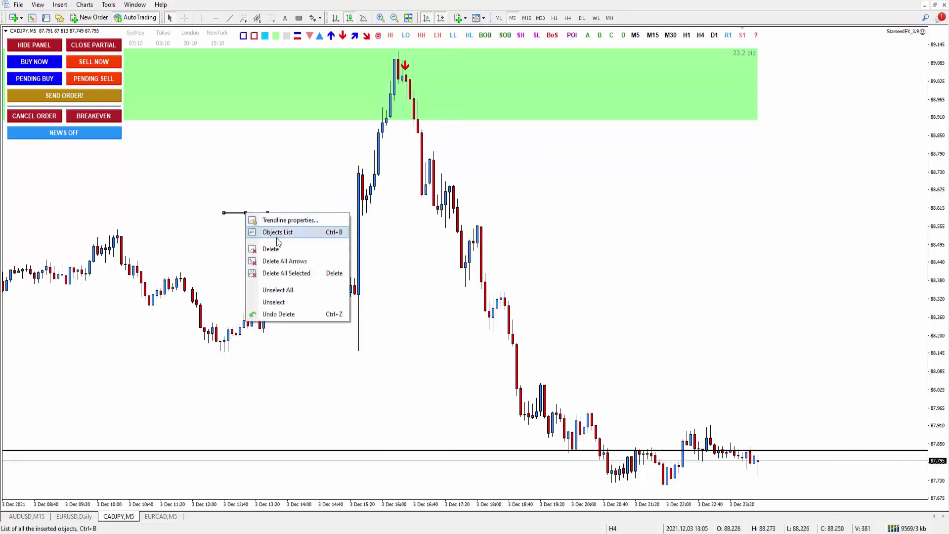
pyautogui.click(270, 248)
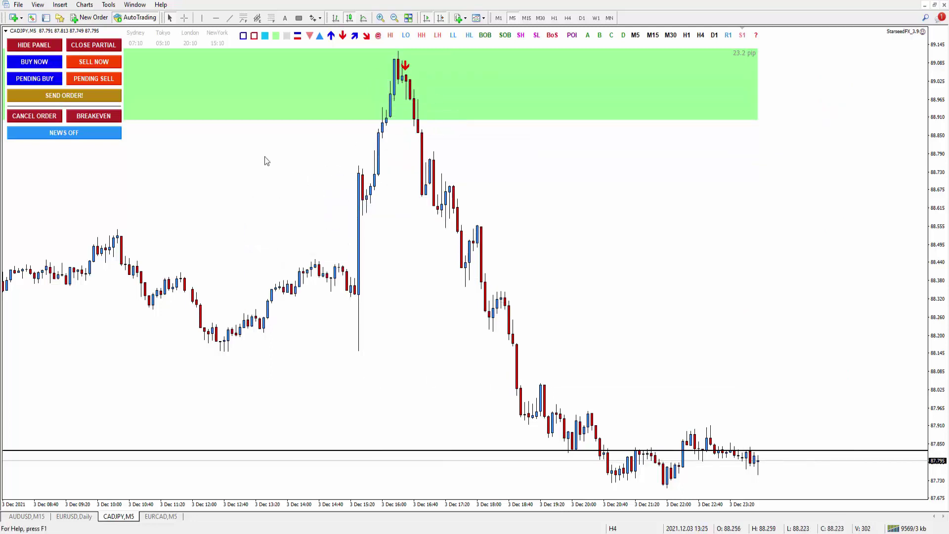
# Step: Add a Stochastic (5,3,3) indicator with fixed minimum 0 and maximum 100, and reduce the height of its pane below the chart
pyautogui.doubleClick(219, 337)
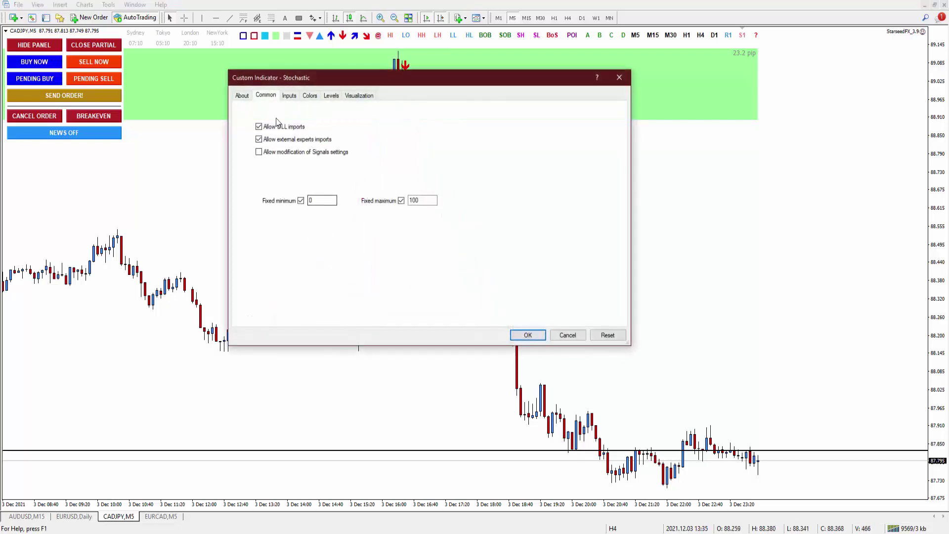
pyautogui.click(528, 335)
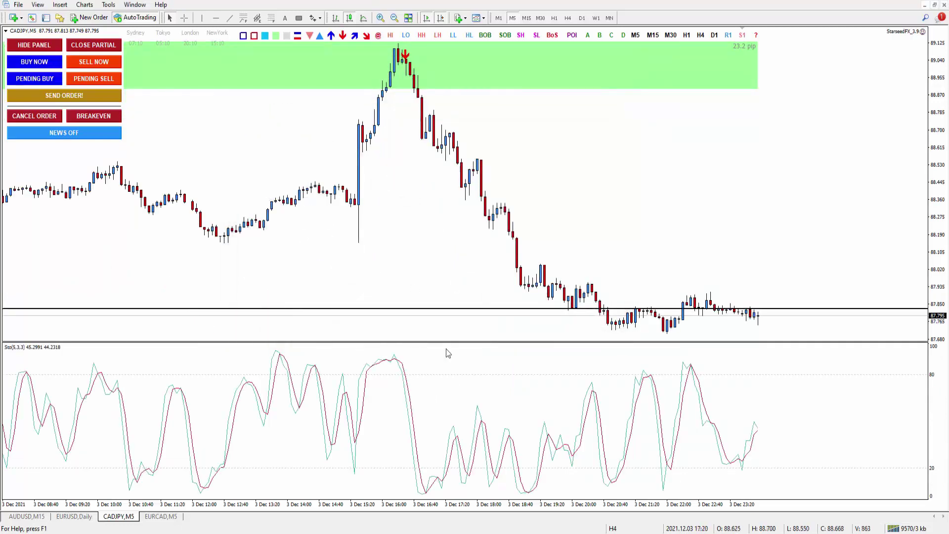
pyautogui.moveTo(447, 340); pyautogui.dragTo(448, 397)
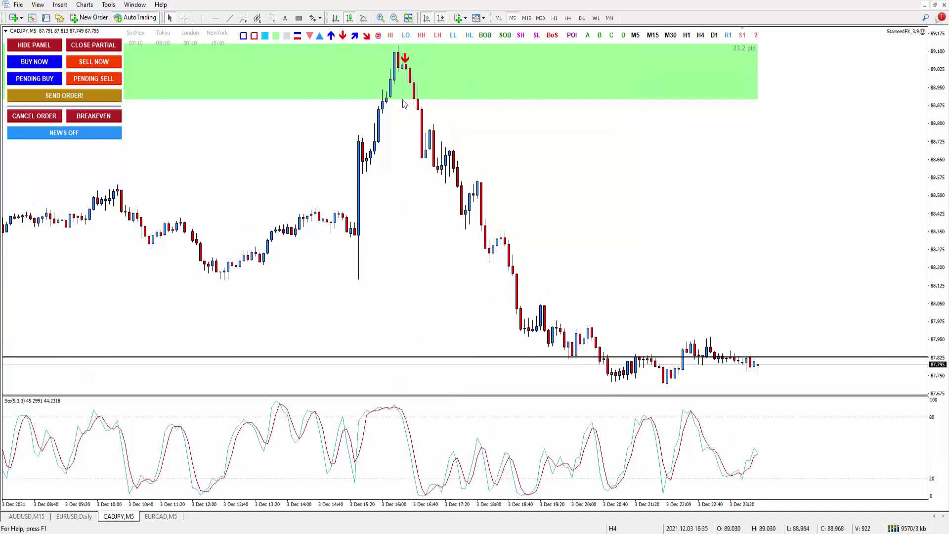
pyautogui.click(406, 57)
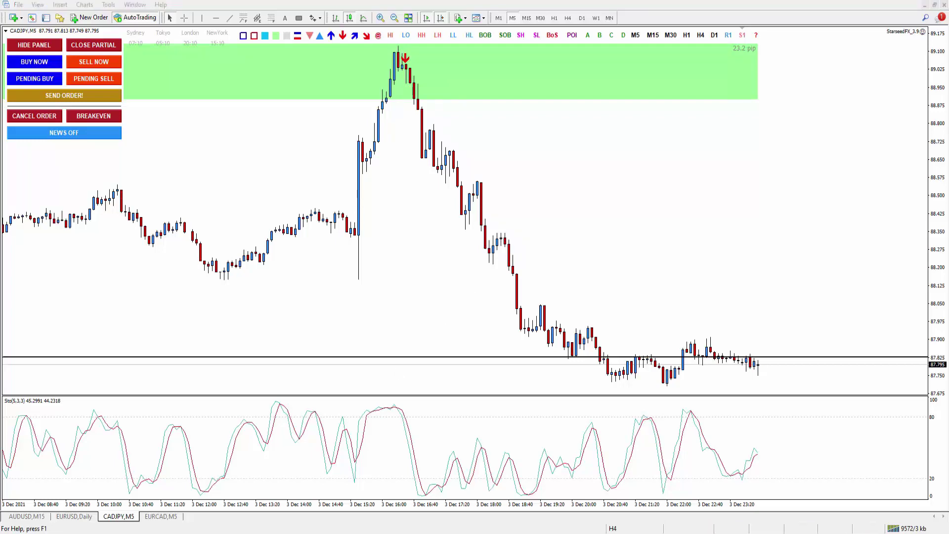
# Step: Switch to the StarseedFX community in the browser and look through the H4 order block alerts in the FOREX section
pyautogui.hotkey('alt', 'Tab')
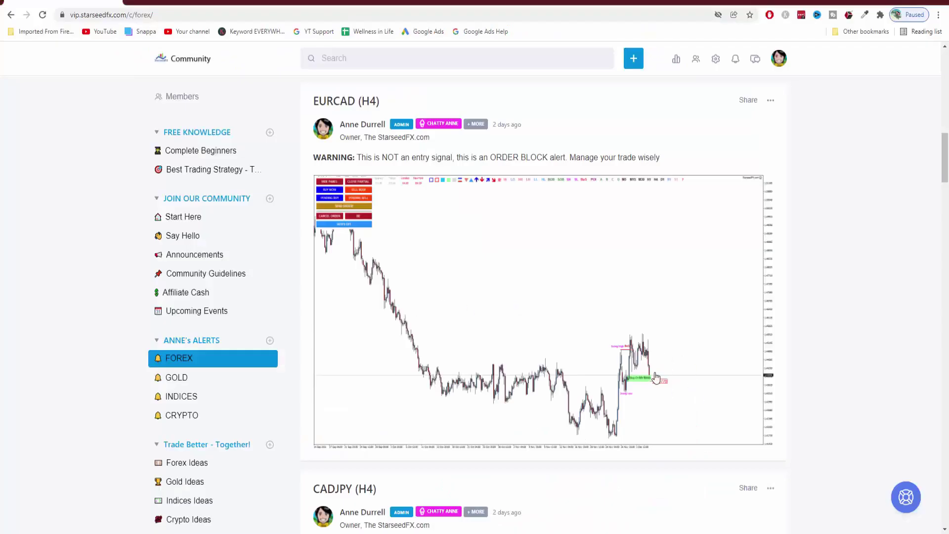
pyautogui.scroll(-10, 540, 349)
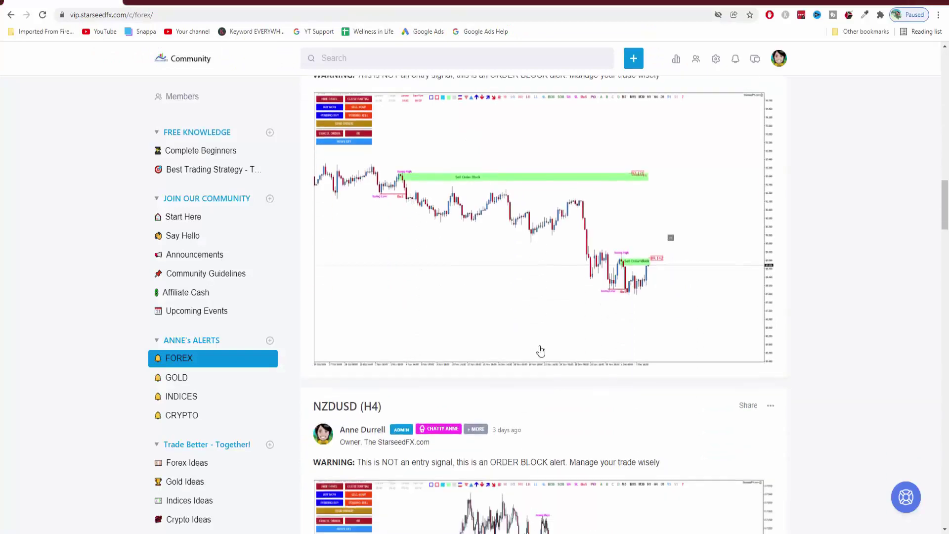
pyautogui.scroll(2, 540, 349)
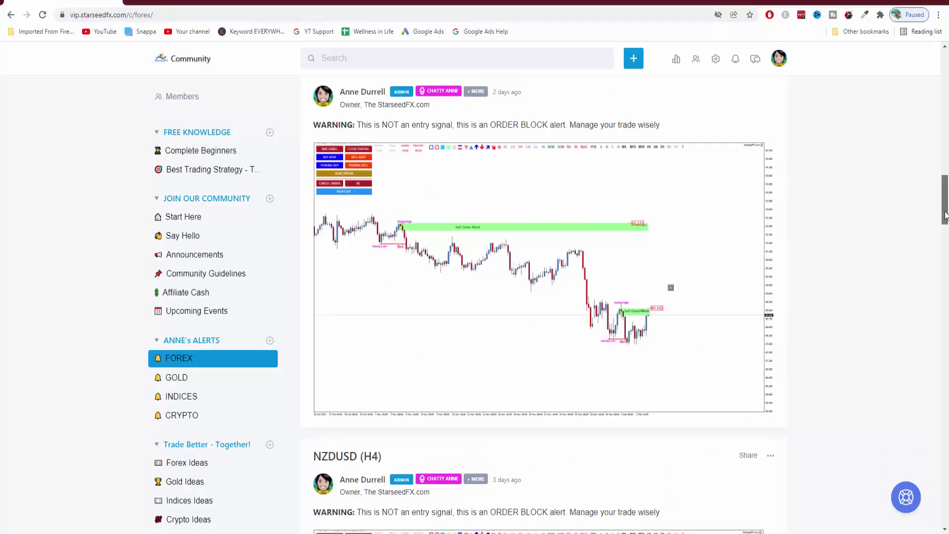
pyautogui.moveTo(944, 202); pyautogui.dragTo(944, 276)
pyautogui.scroll(8, 943, 277)
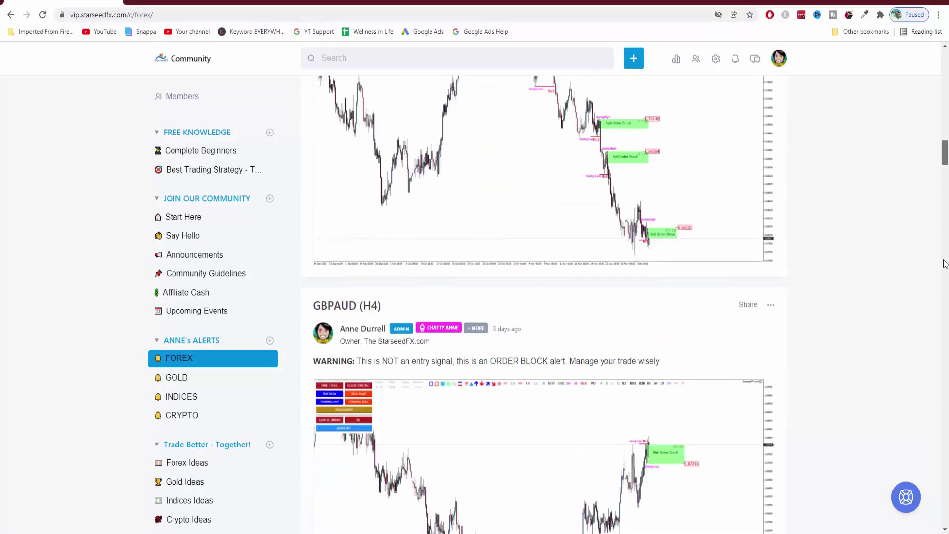
pyautogui.scroll(-1, 947, 253)
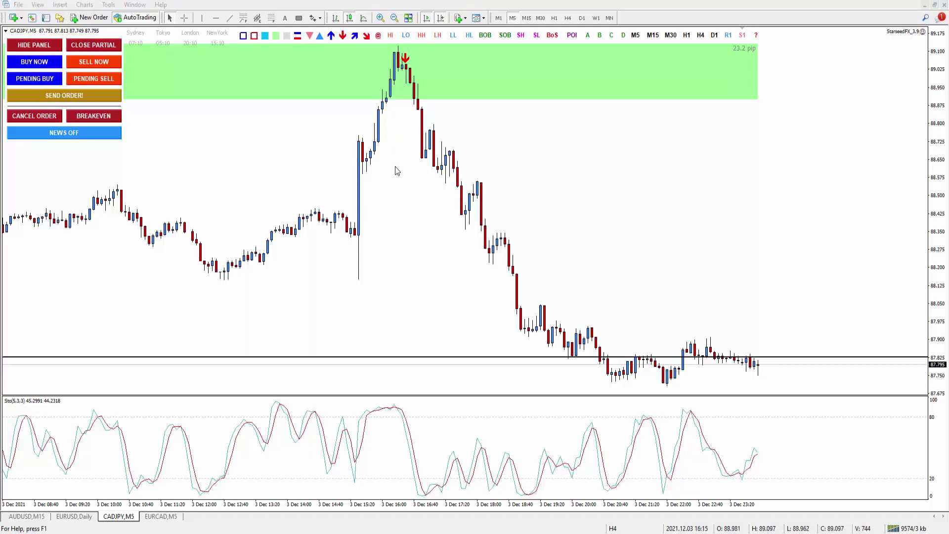
# Step: Add a black Exponential Moving Average applied to Close to the CADJPY M5 chart, and delete the Stochastic indicator
pyautogui.hotkey('alt', '1')
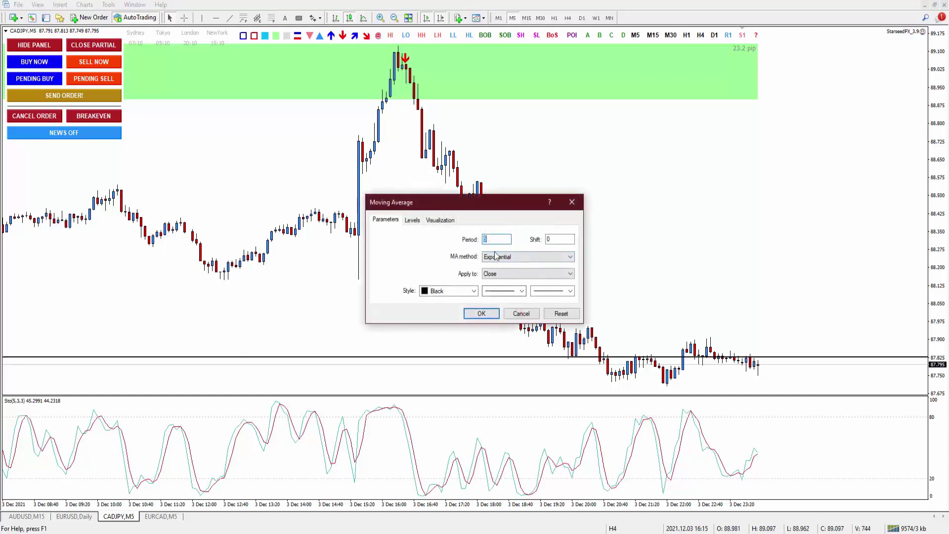
pyautogui.click(480, 315)
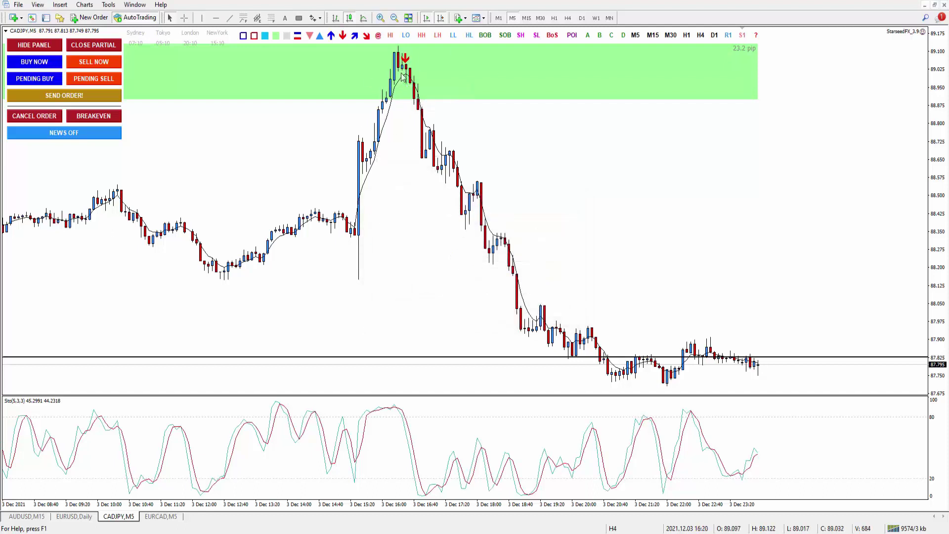
pyautogui.moveTo(409, 79)
pyautogui.moveTo(383, 105)
pyautogui.rightClick(405, 418)
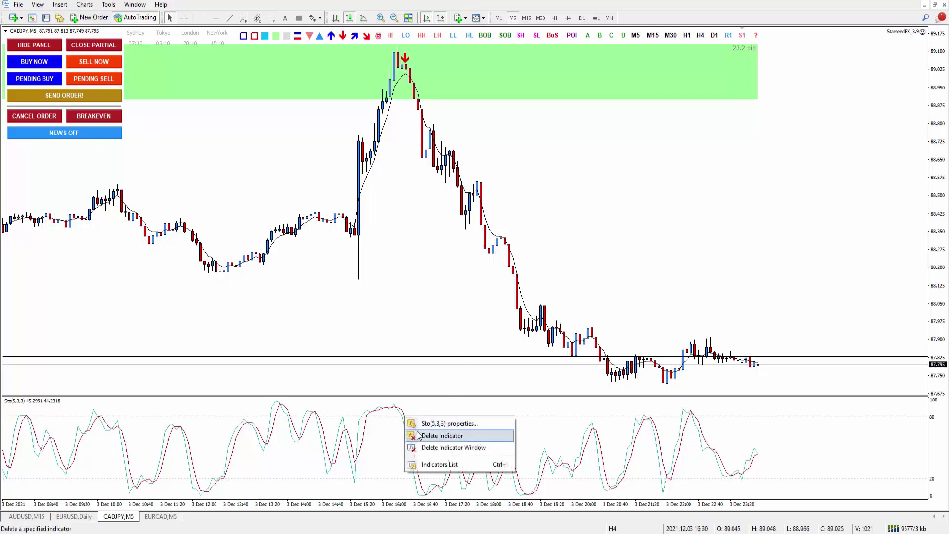
pyautogui.click(417, 435)
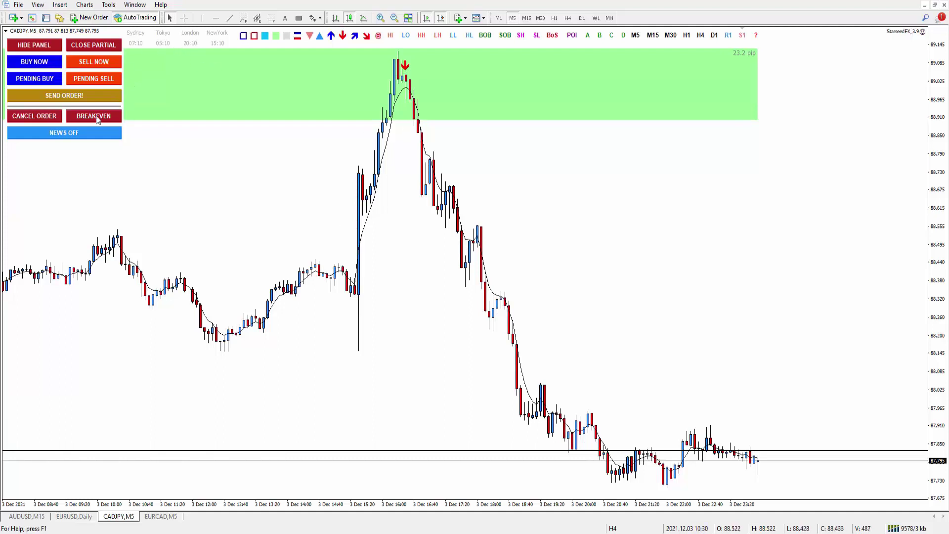
# Step: Set up a pending sell below the red arrow with a stop loss 6.7 pips above the entry, and cancel the order
pyautogui.click(94, 78)
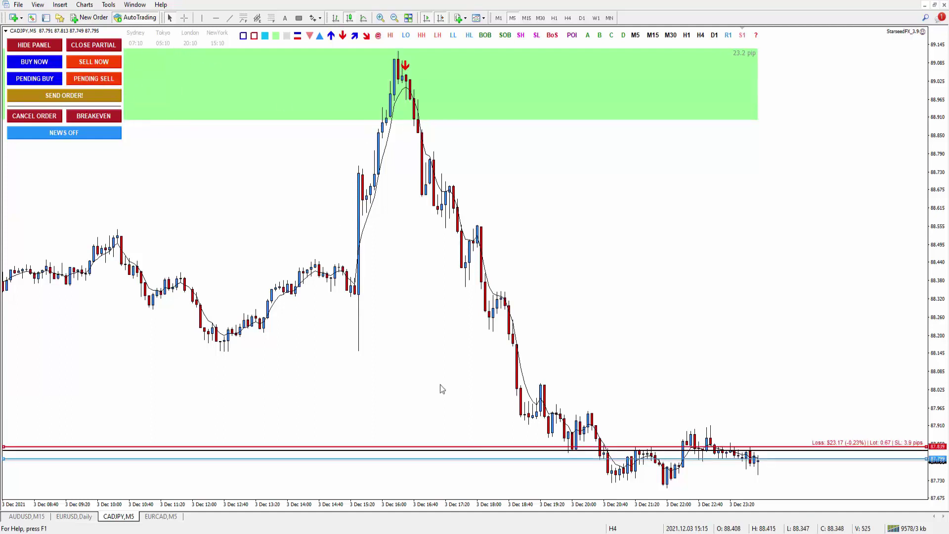
pyautogui.moveTo(472, 448); pyautogui.dragTo(473, 79)
pyautogui.moveTo(467, 455); pyautogui.dragTo(482, 102)
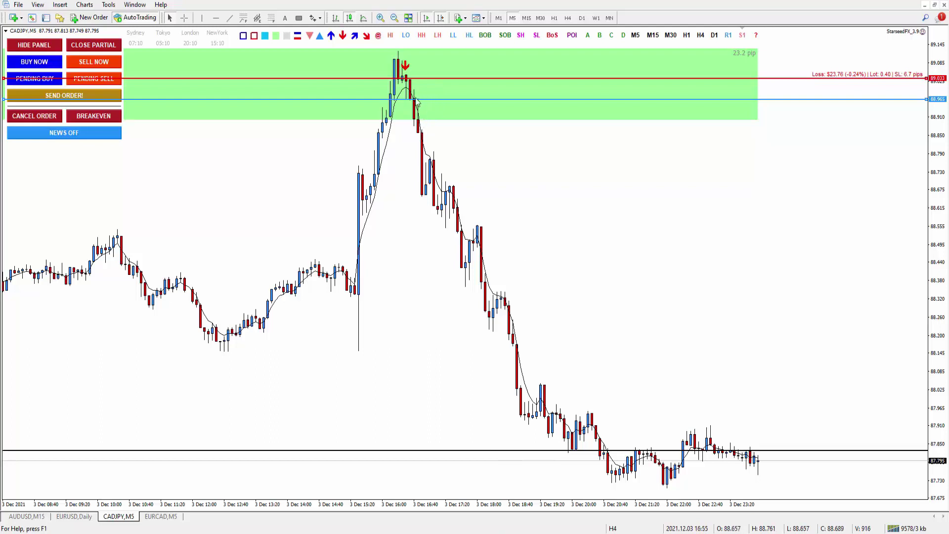
pyautogui.click(39, 119)
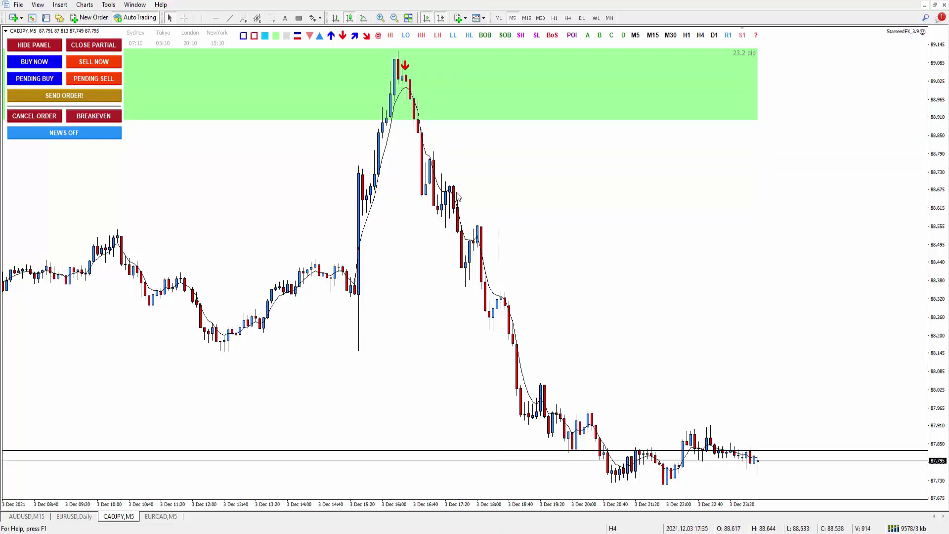
# Step: Try a Fibonacci target grid at three successive sell entries down the decline, at 88.963, 88.618 and 88.609, and delete it
pyautogui.click(271, 18)
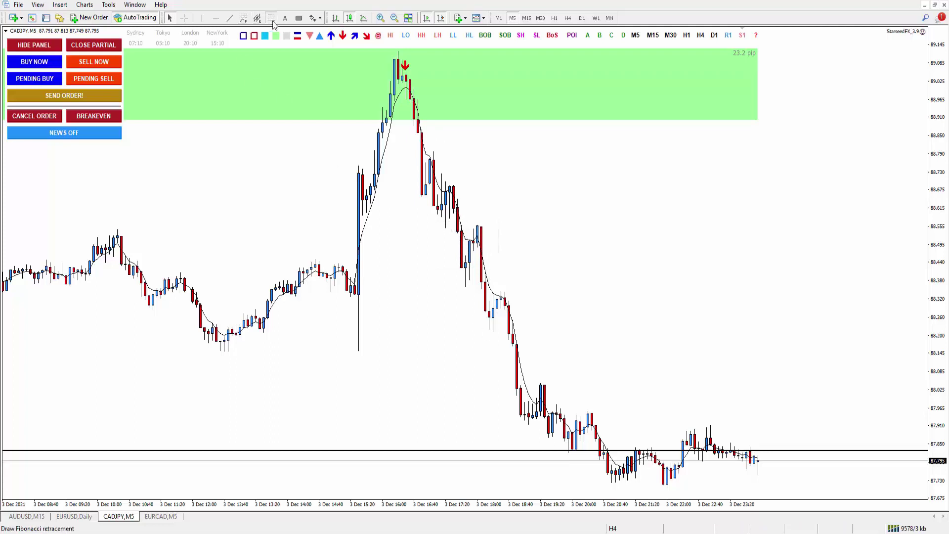
pyautogui.moveTo(410, 79); pyautogui.dragTo(434, 105)
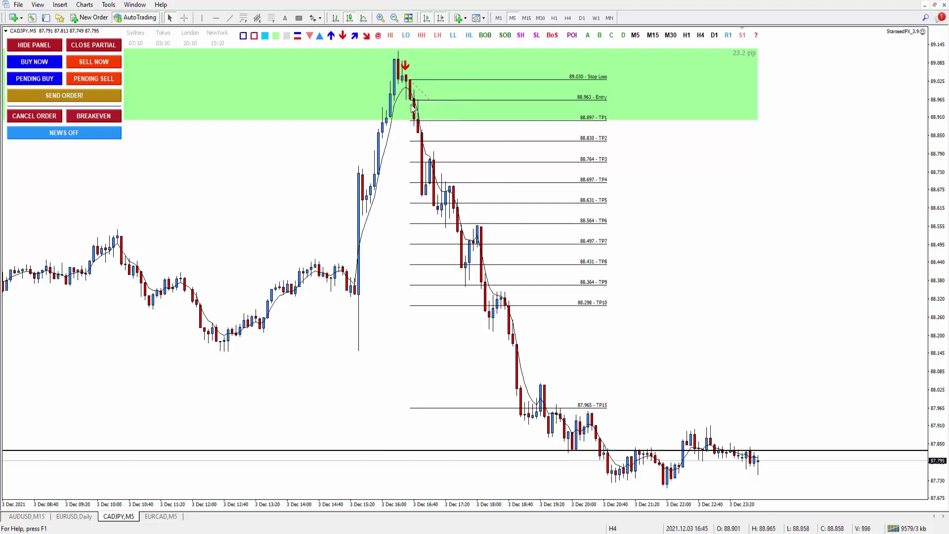
pyautogui.moveTo(428, 103); pyautogui.dragTo(454, 207)
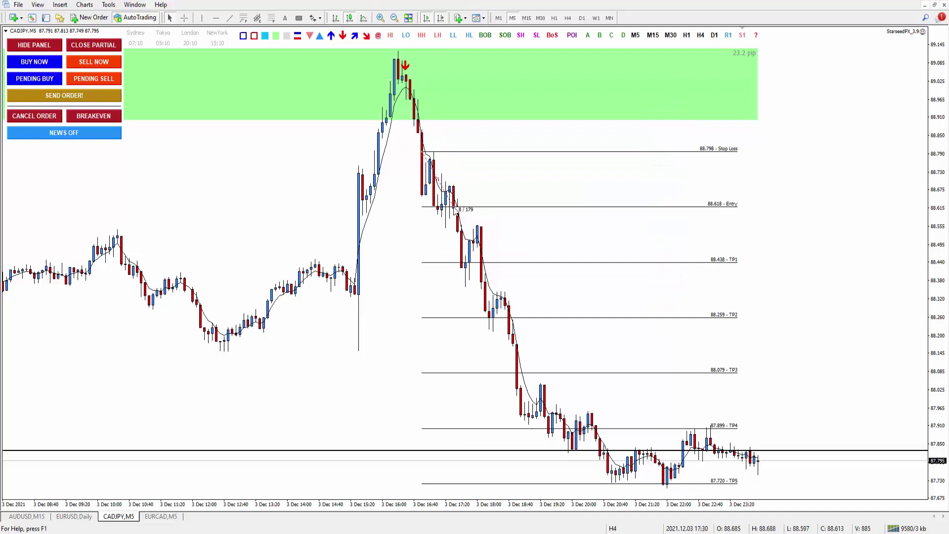
pyautogui.moveTo(454, 208); pyautogui.dragTo(474, 214)
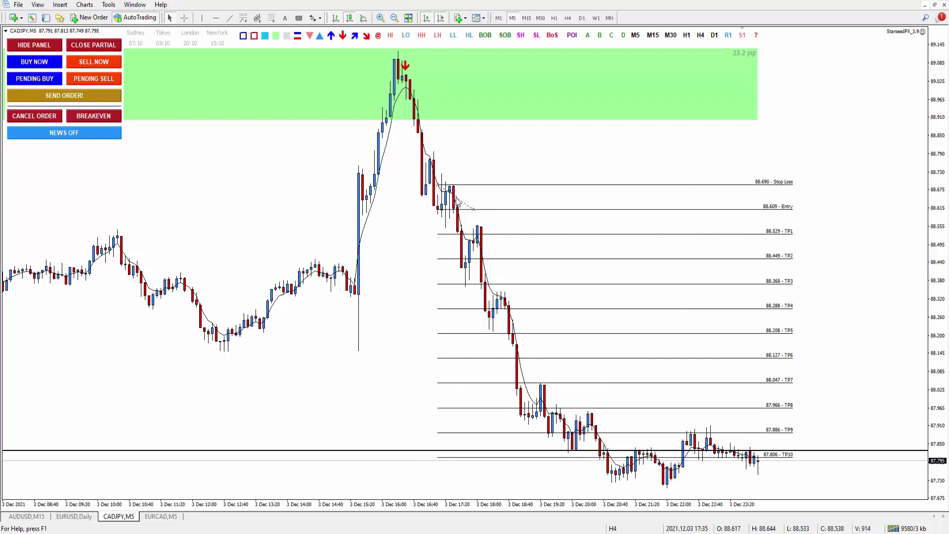
pyautogui.press('Delete')
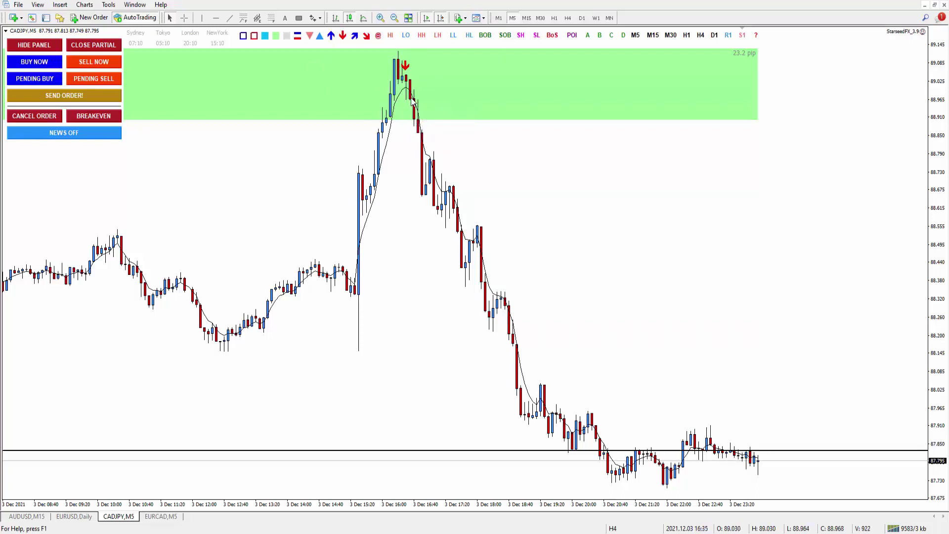
# Step: Review the EURCAD M5 chart and return to the AUDUSD M15 chart holding the list of three training topics
pyautogui.moveTo(413, 102)
pyautogui.click(159, 516)
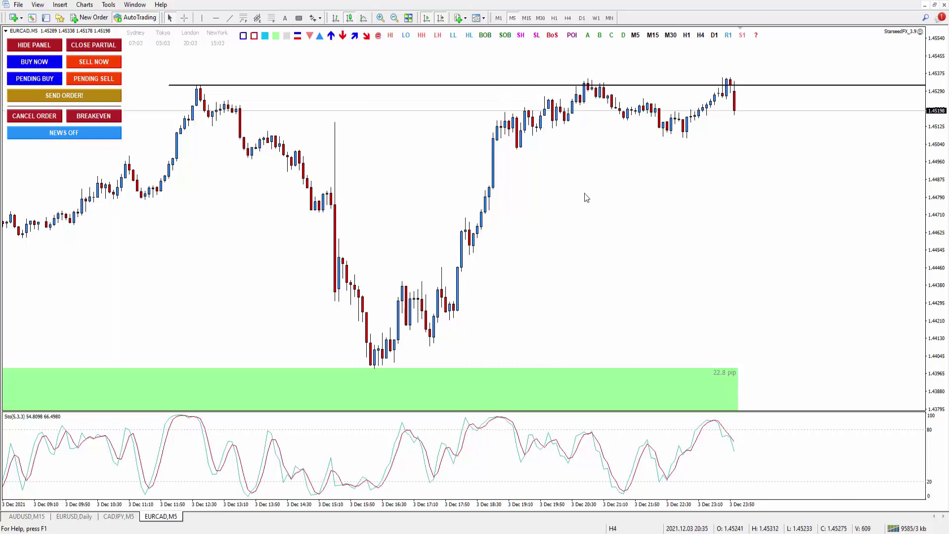
pyautogui.click(26, 516)
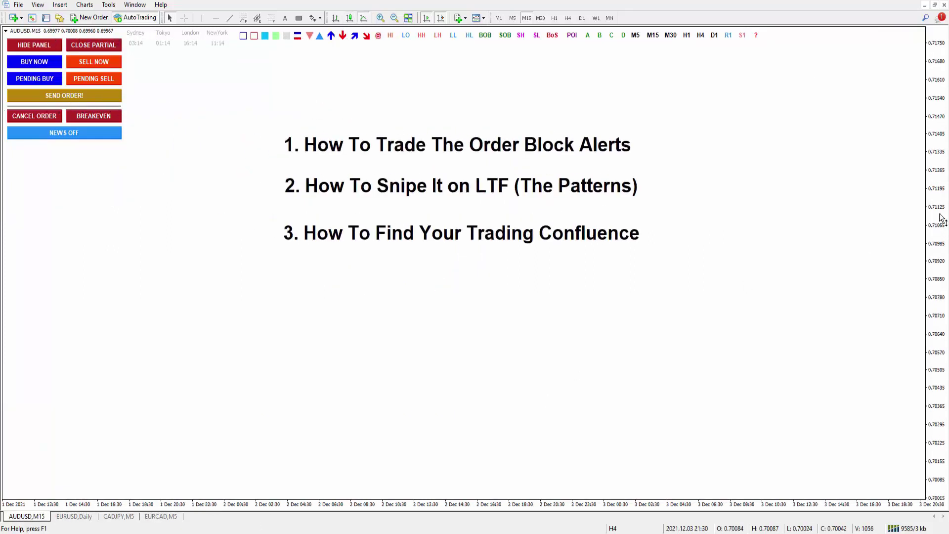
pyautogui.moveTo(832, 318); pyautogui.dragTo(840, 318)
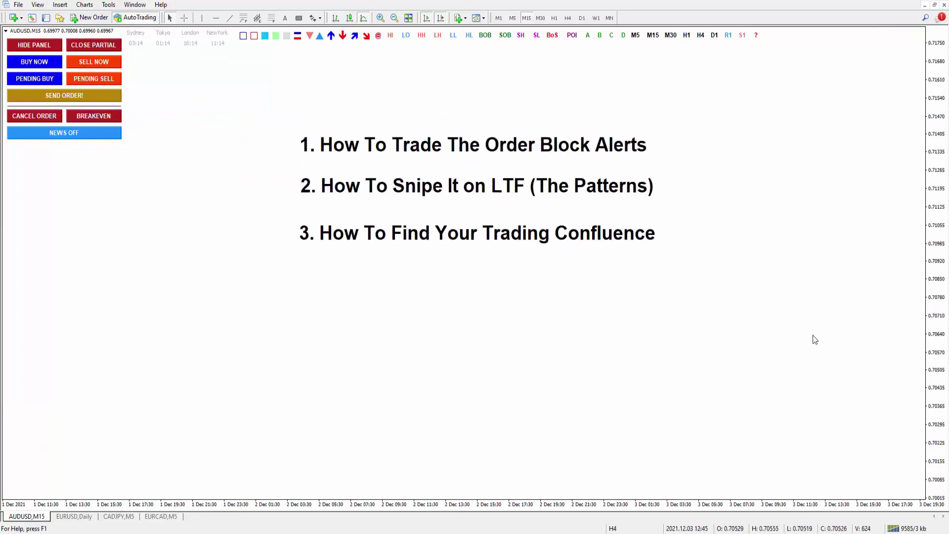